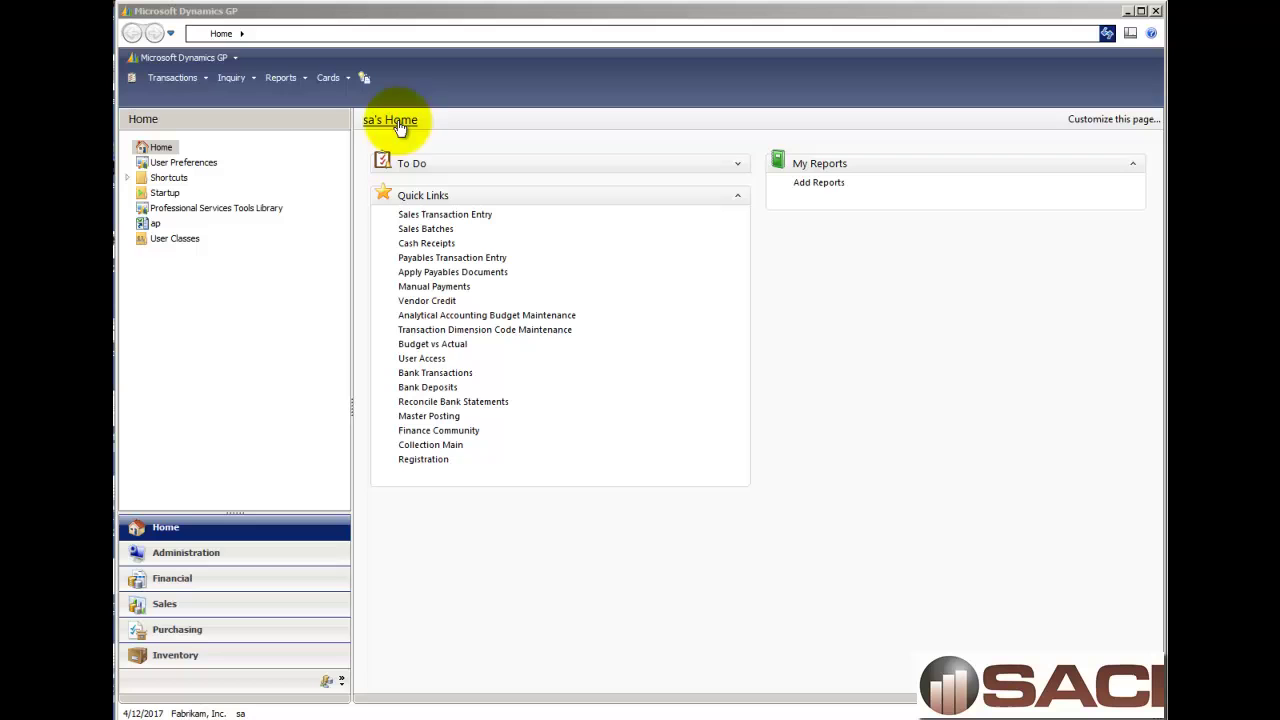
- Load the * list under Financial > Account Transactions in SmartList, over 5,000 records
left_click(193, 60)
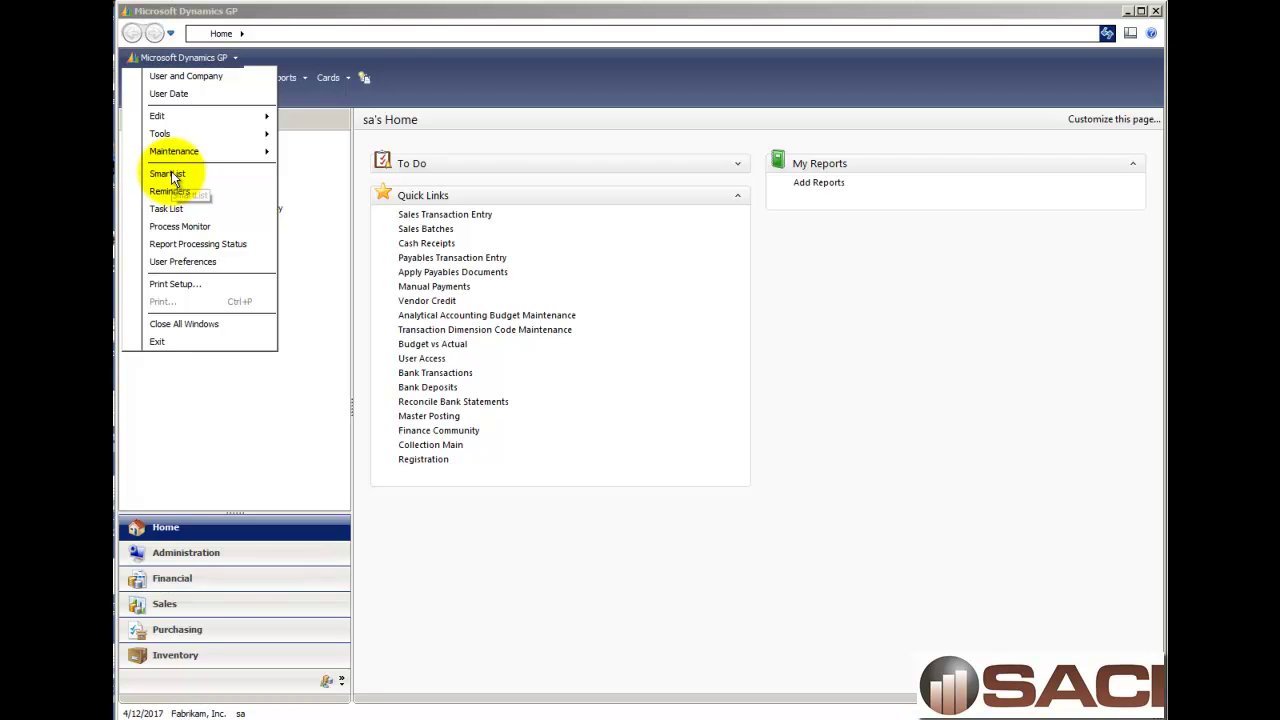
left_click(171, 174)
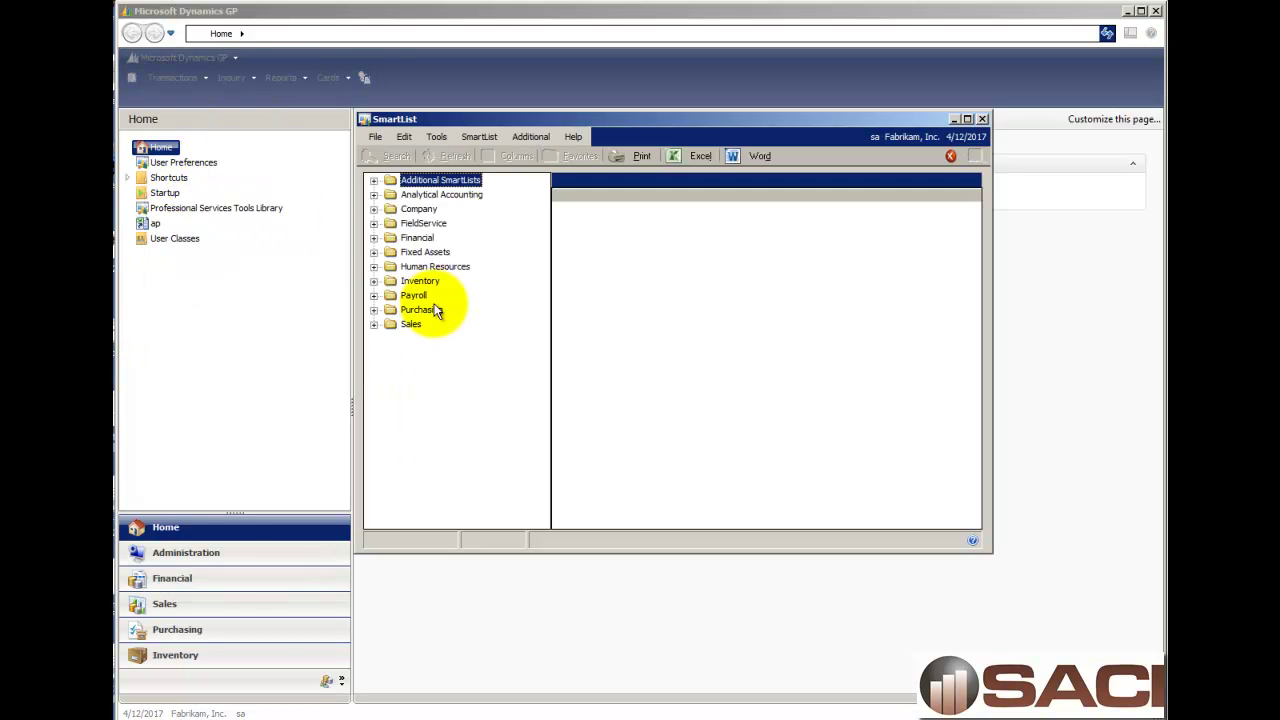
left_click(374, 239)
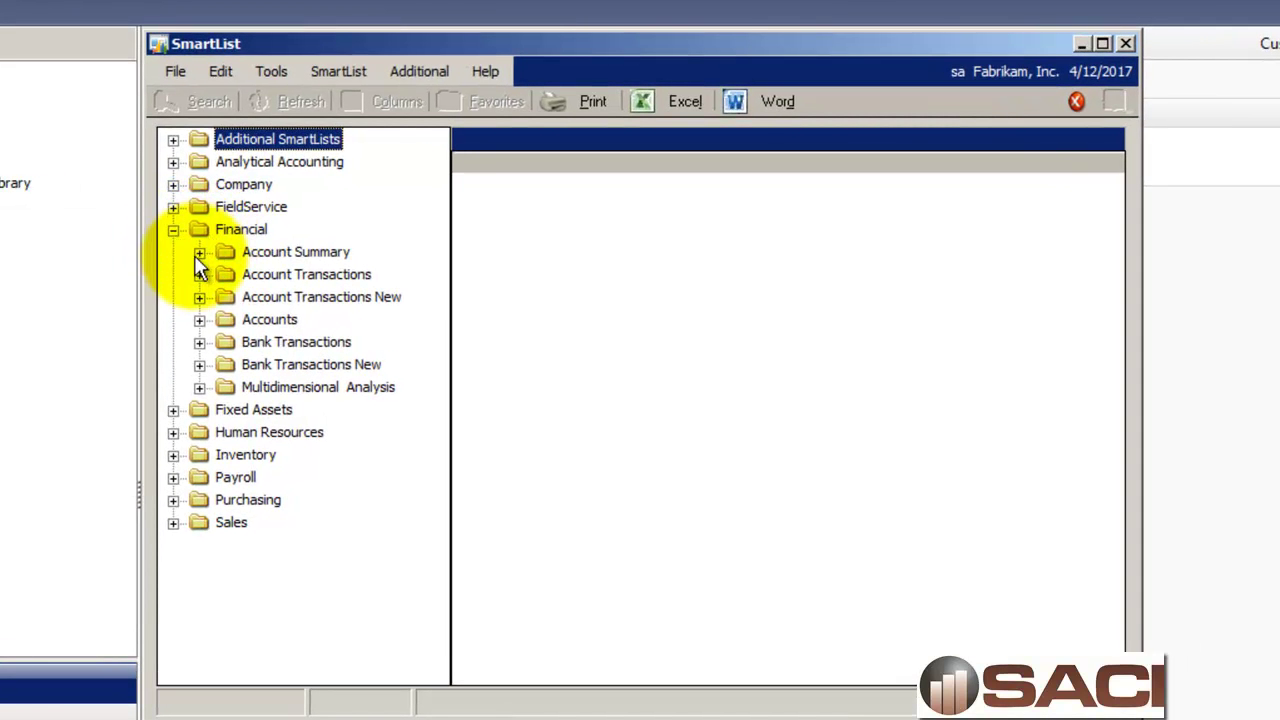
left_click(200, 274)
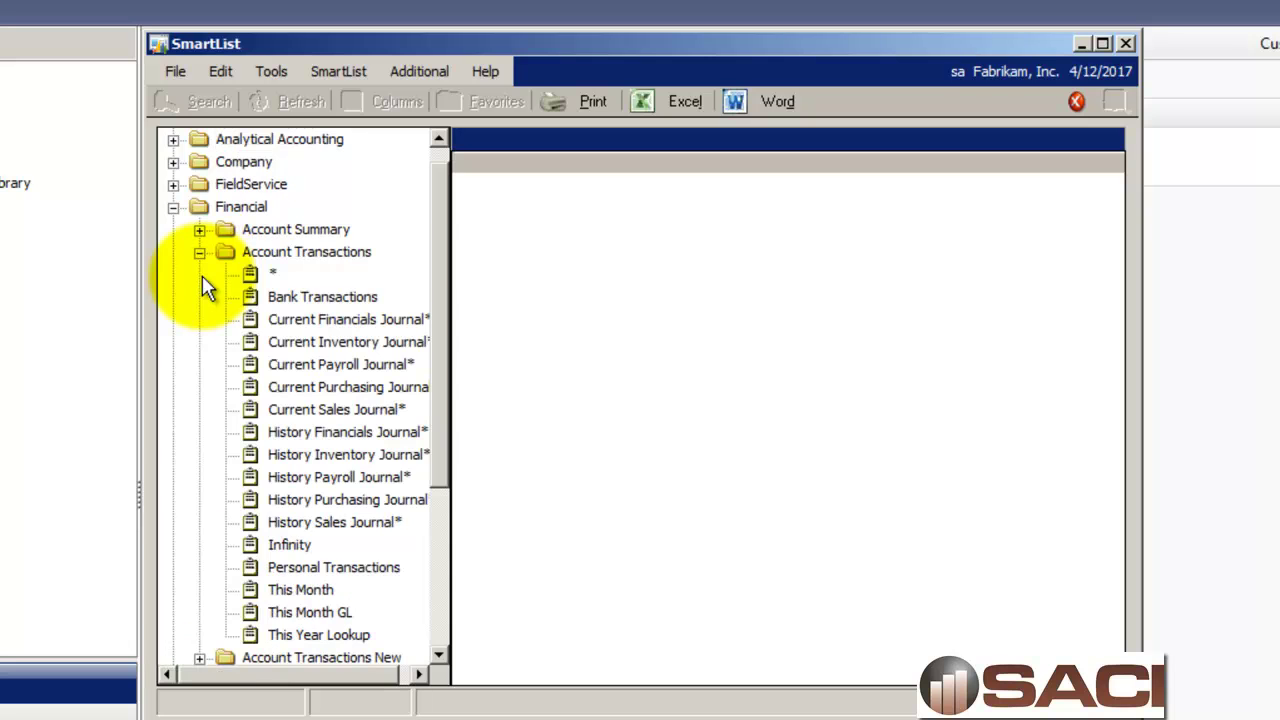
left_click(255, 280)
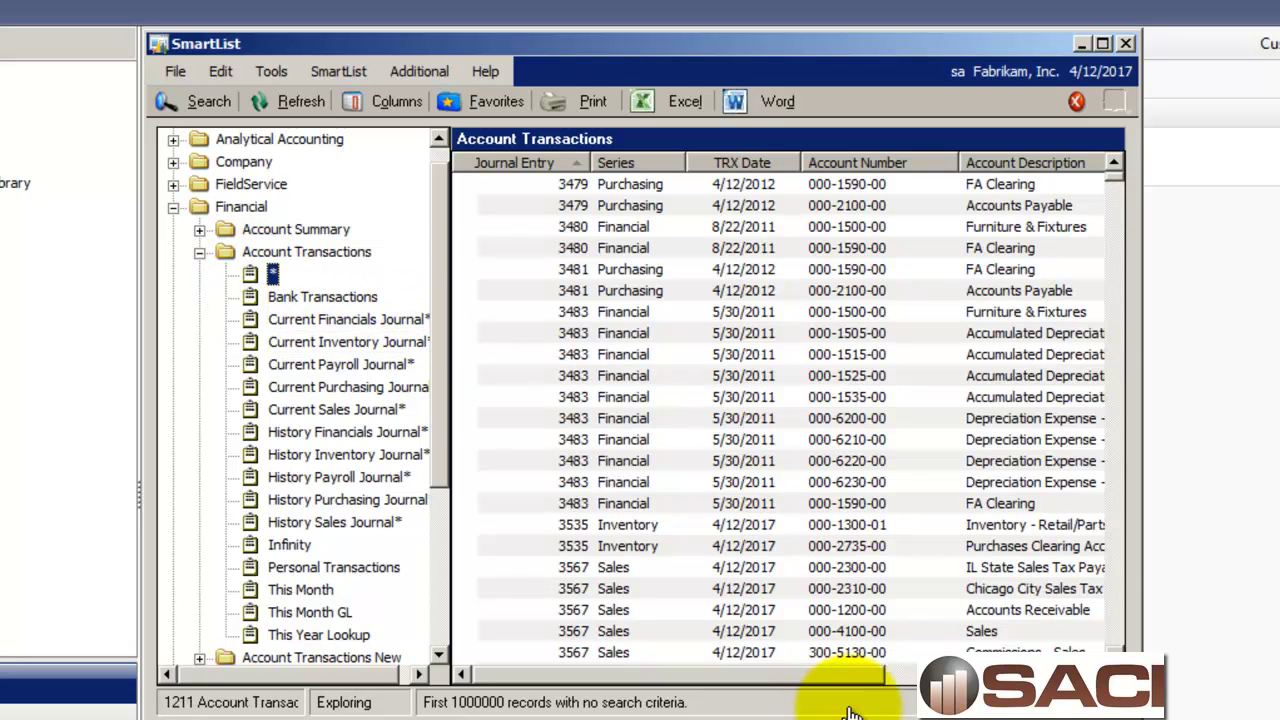
mouse_move(818, 678)
left_mouse_down()
mouse_move(1030, 655)
mouse_move(826, 654)
mouse_move(975, 650)
left_mouse_up()
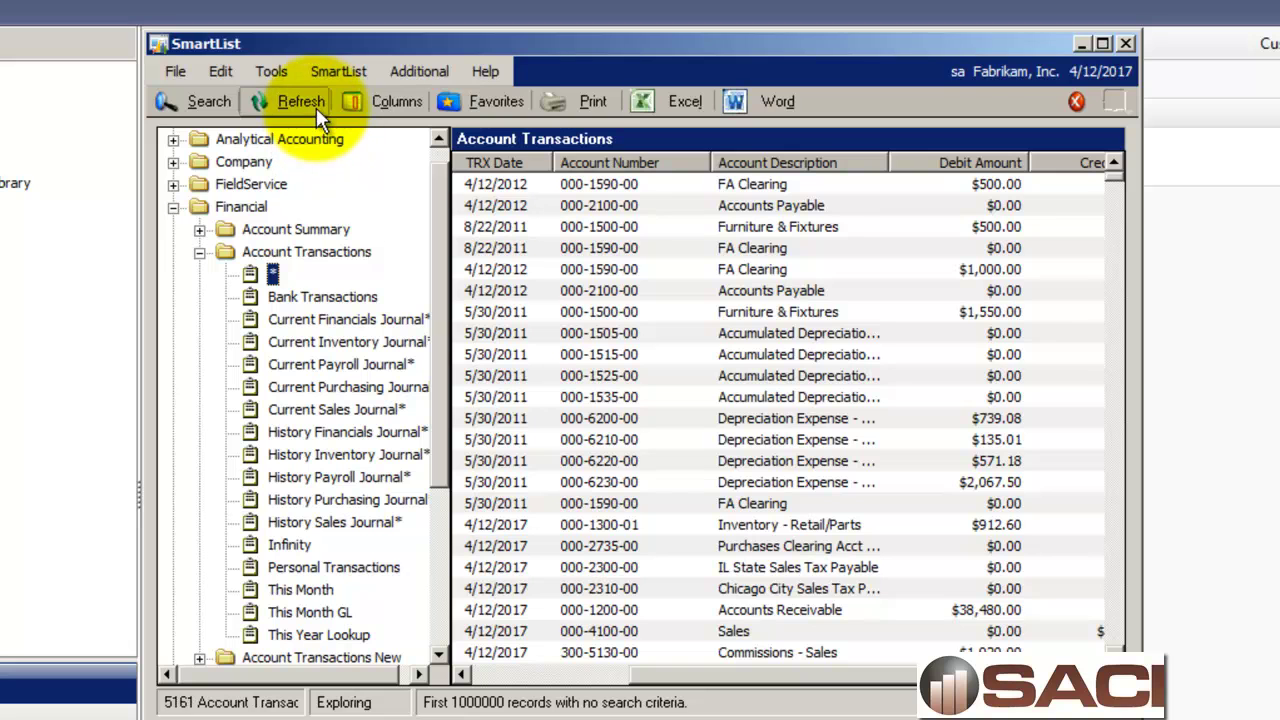
- Add Originating Master Name, Originating Master ID and Originating Document Number as new list columns
left_click(366, 100)
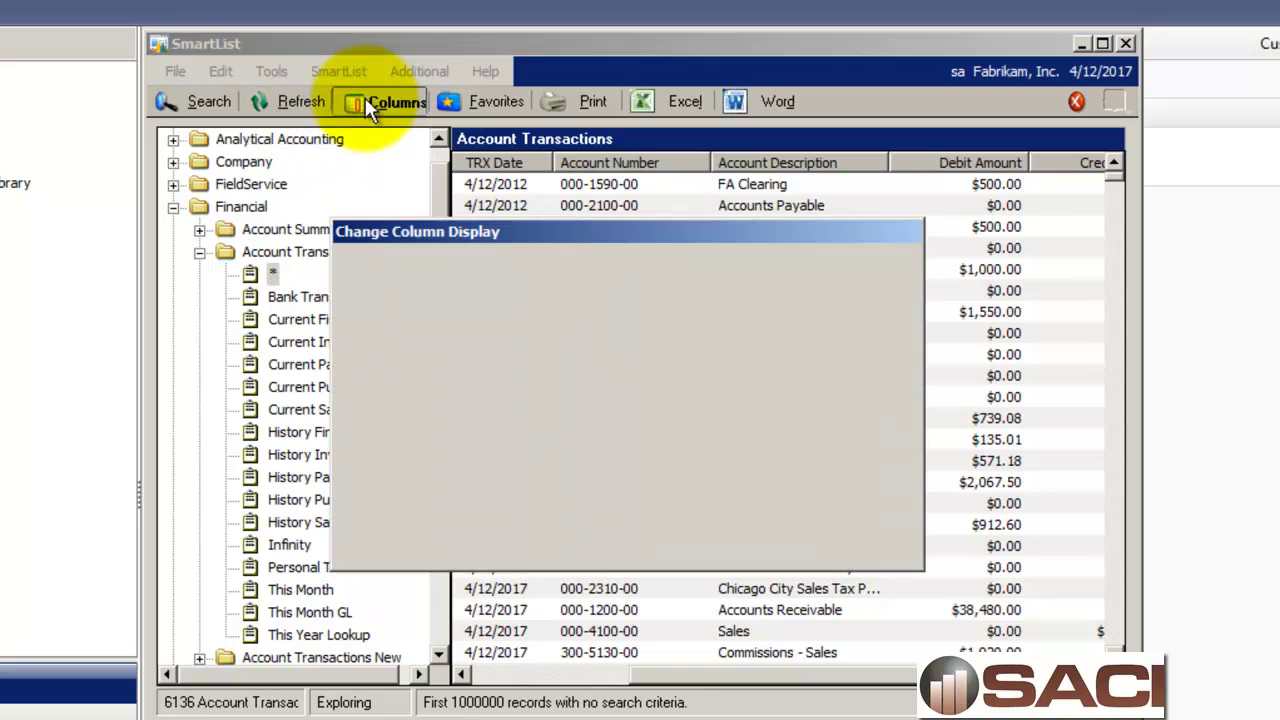
left_click(386, 555)
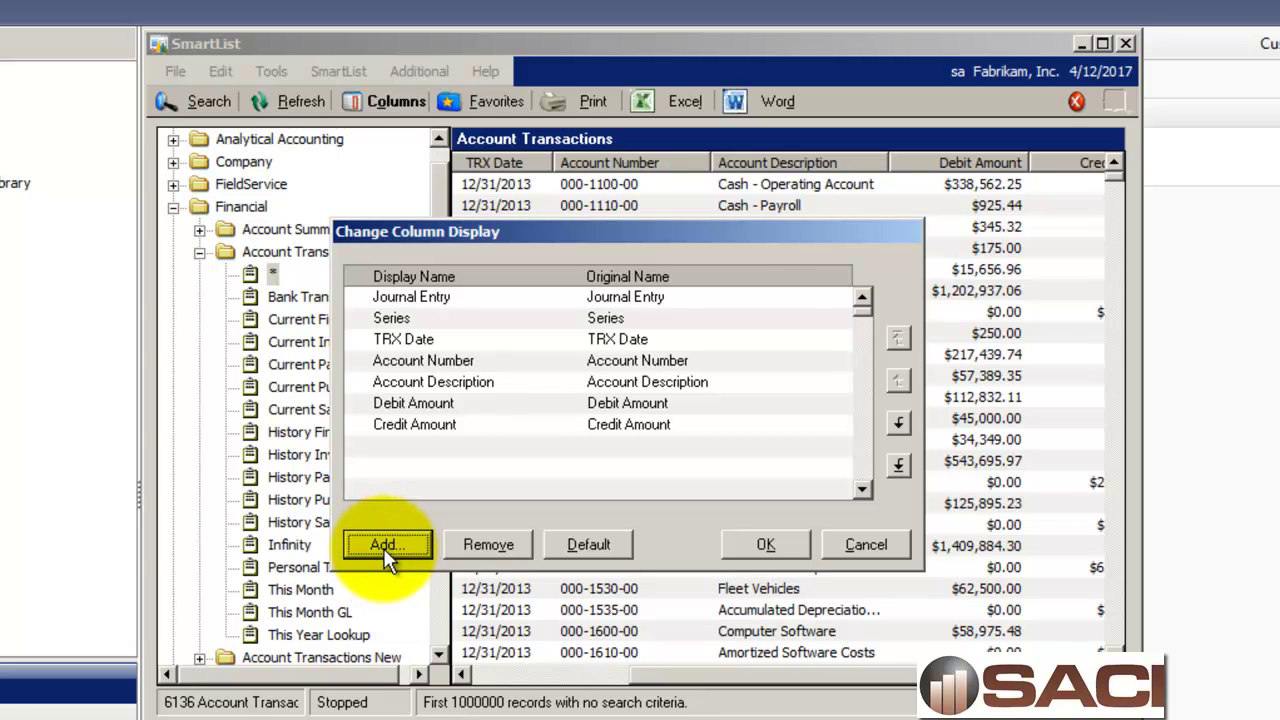
left_click(467, 462)
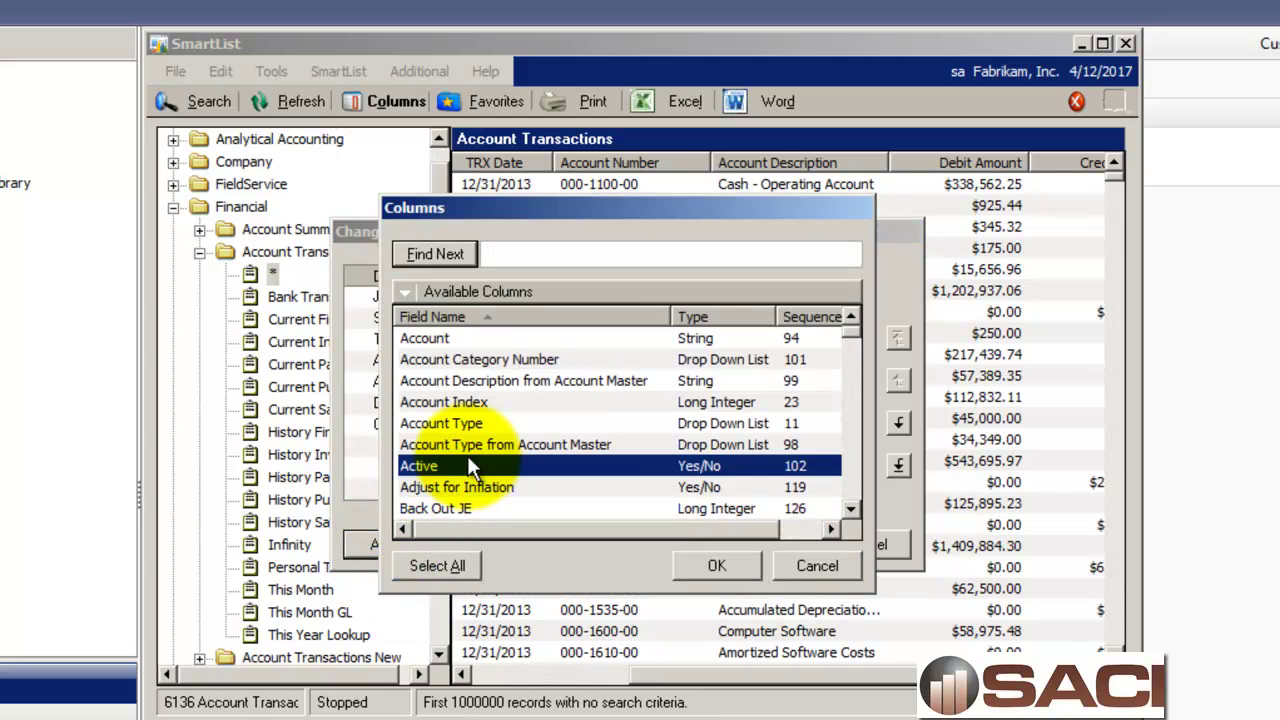
key("o")
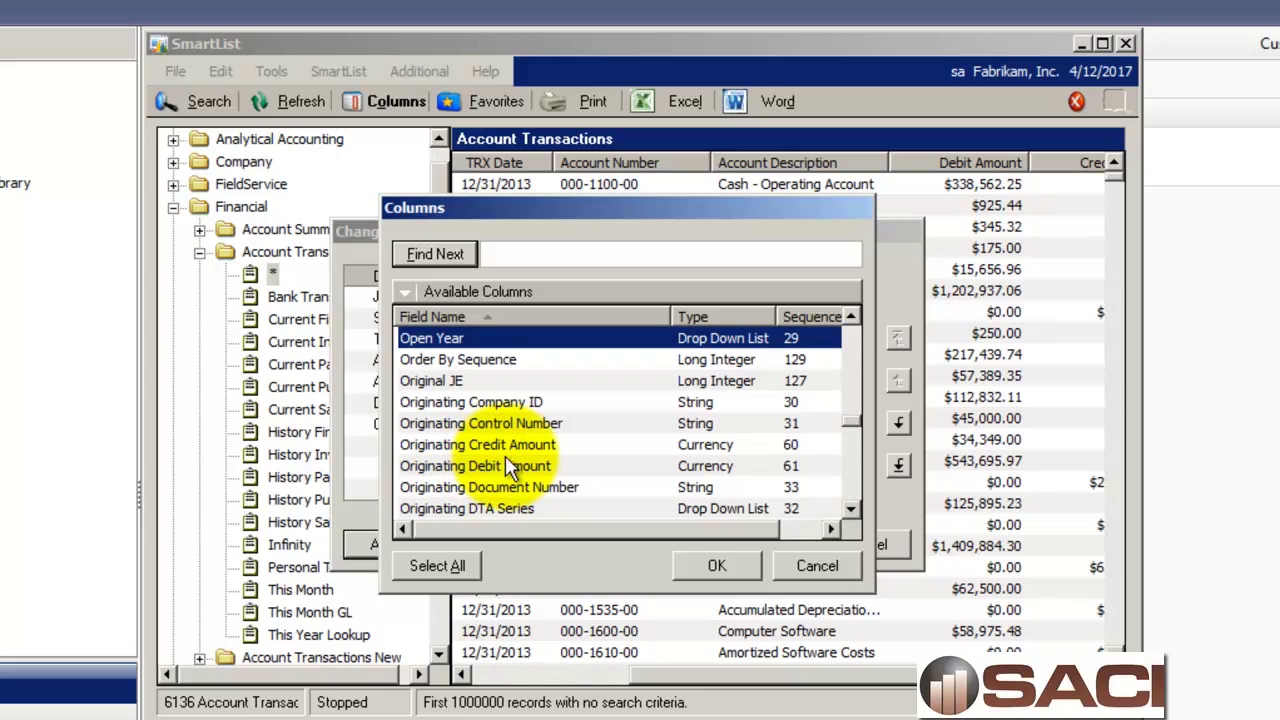
scroll(501, 499, "down", 1)
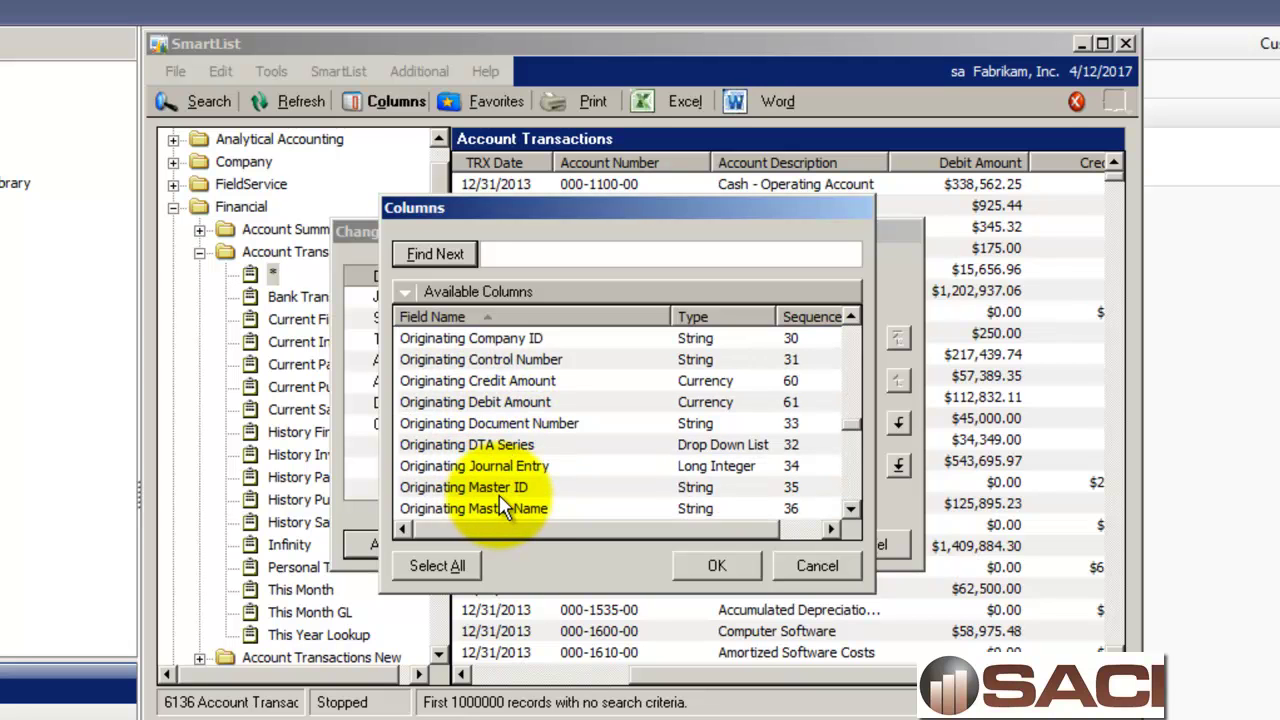
left_click(498, 511)
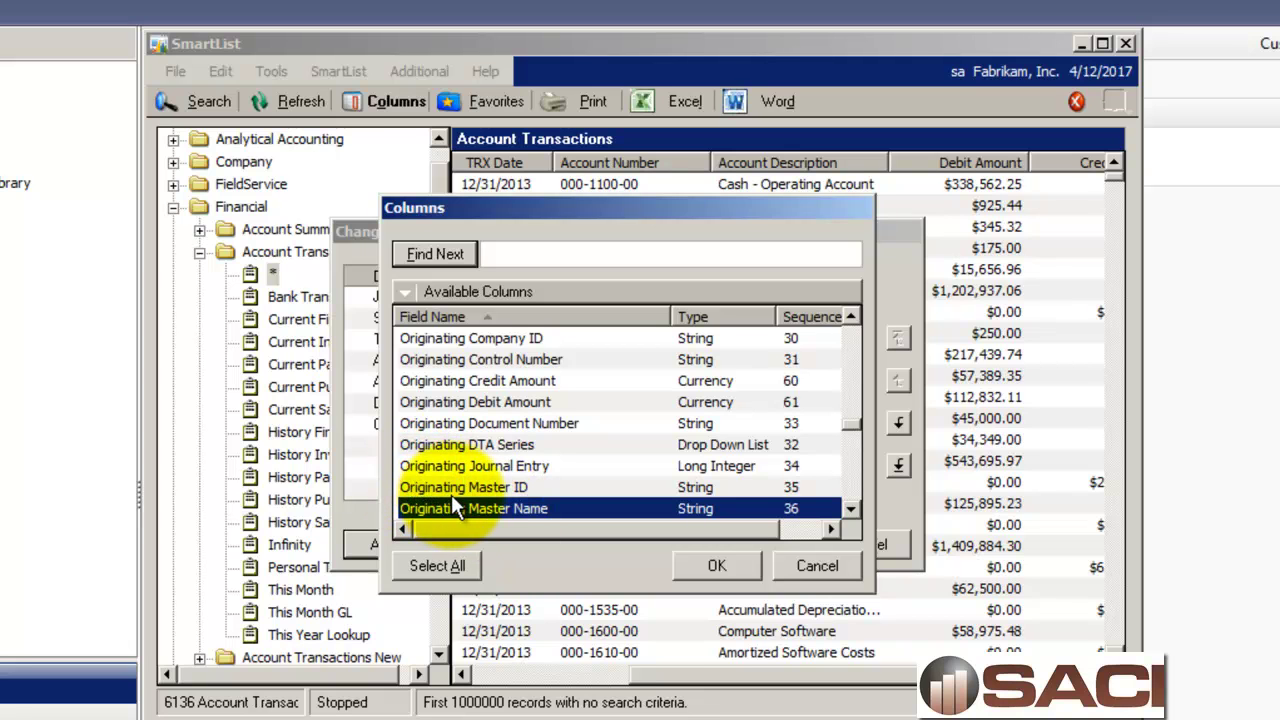
left_click(451, 493)
left_click(452, 509, "ctrl")
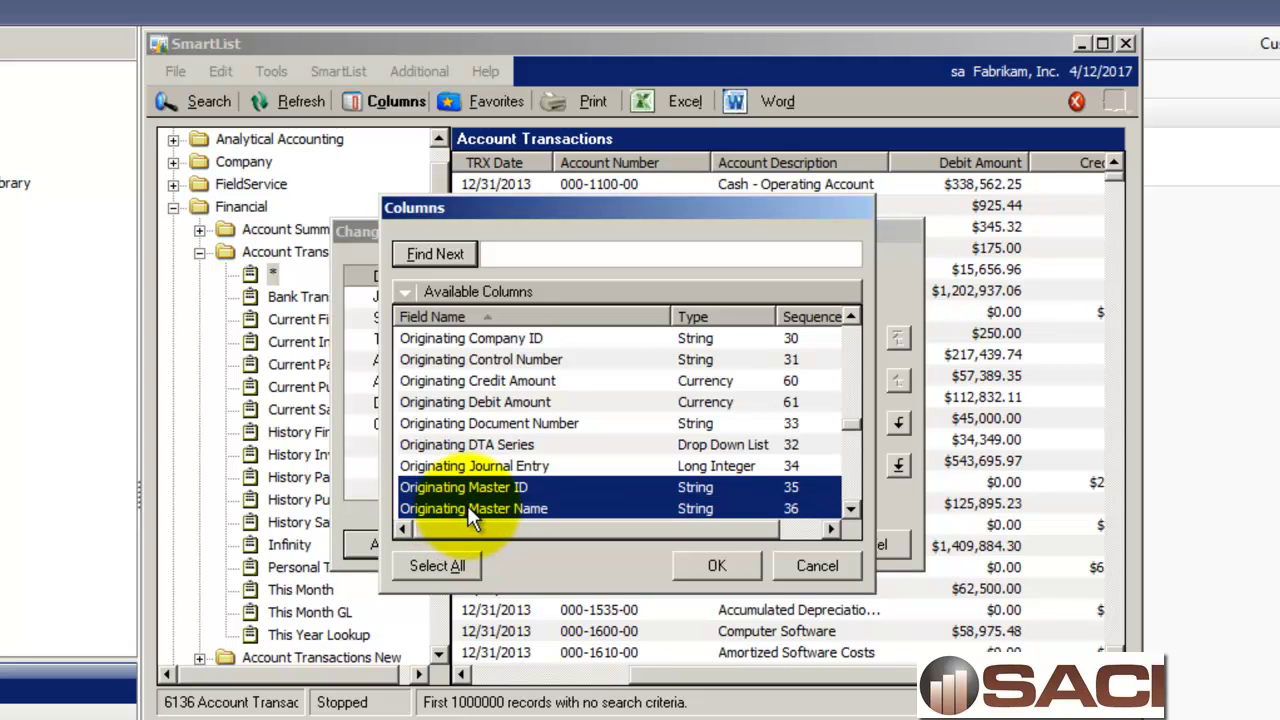
left_click(521, 428, "ctrl")
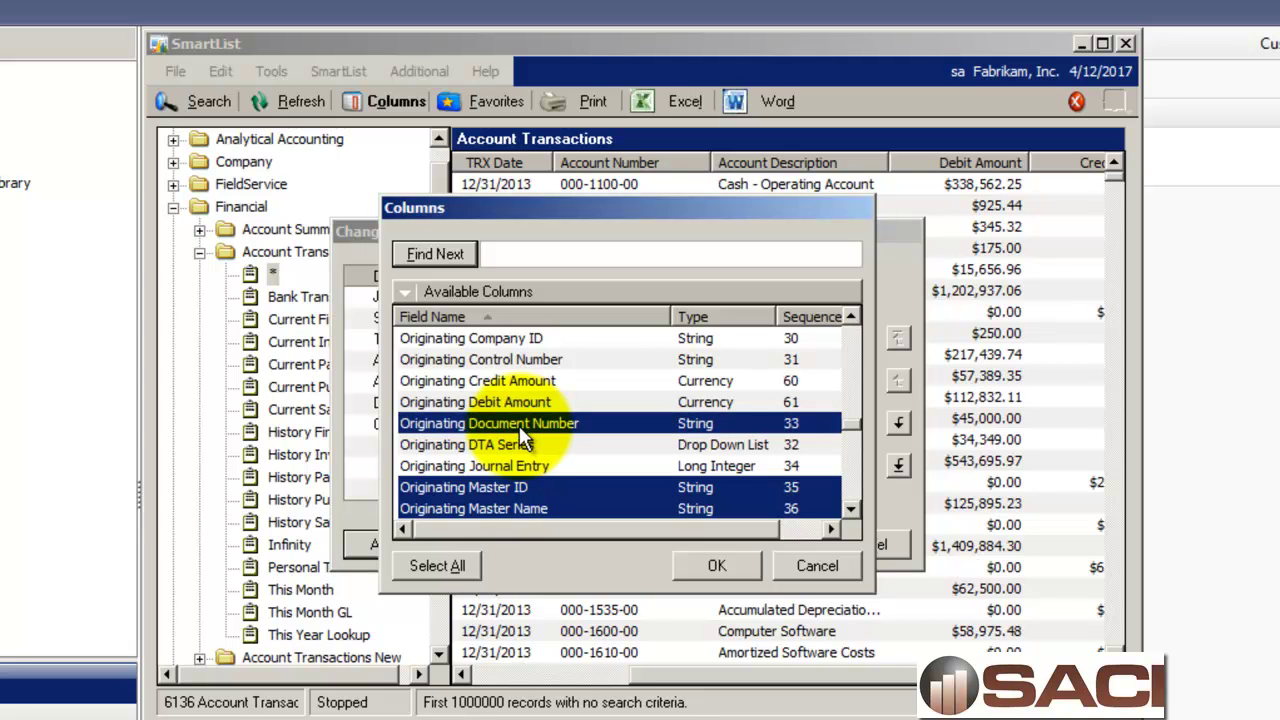
left_click(712, 568)
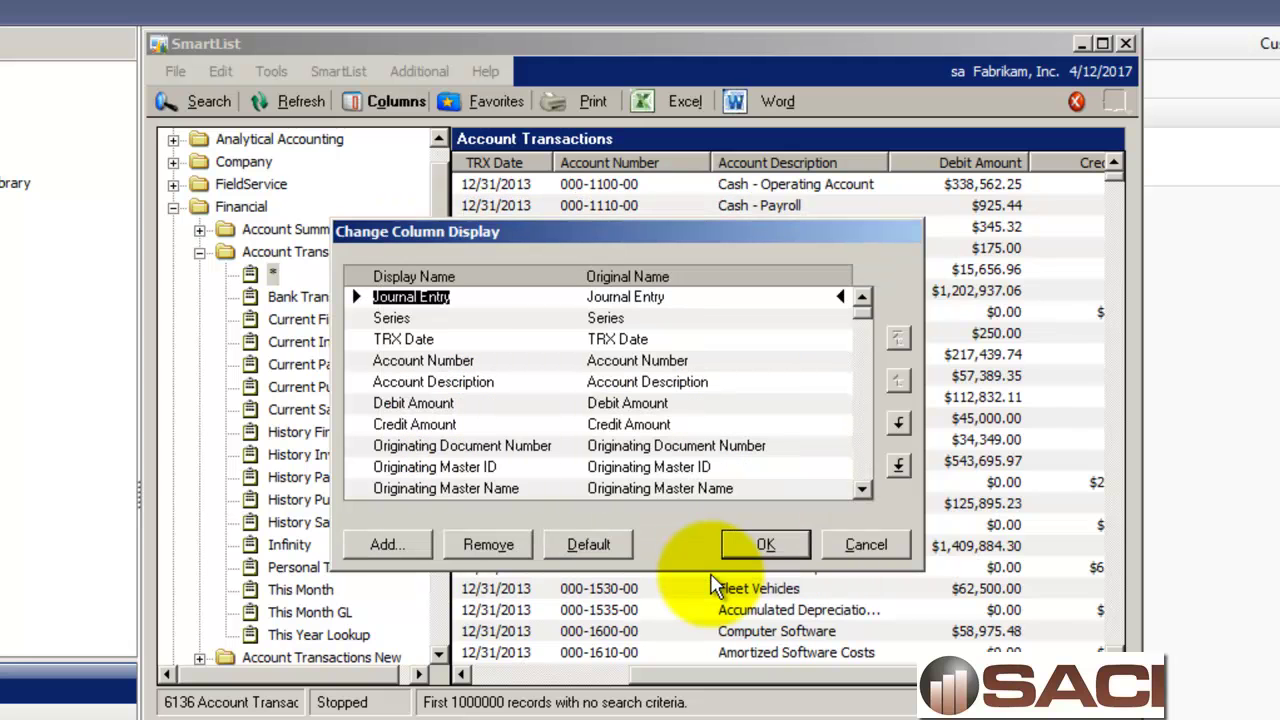
- Apply the new layout and scroll right to check the Originating columns' numbers and names
left_click(762, 544)
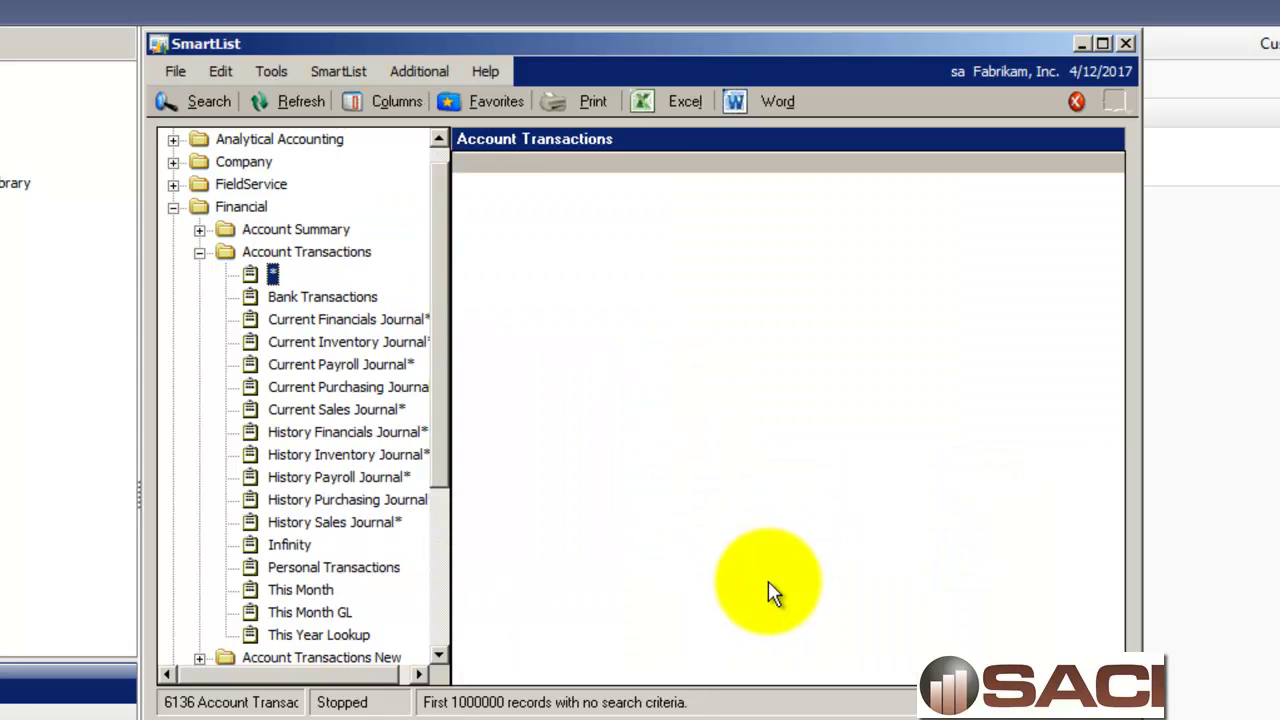
left_click_drag(586, 676, 965, 682)
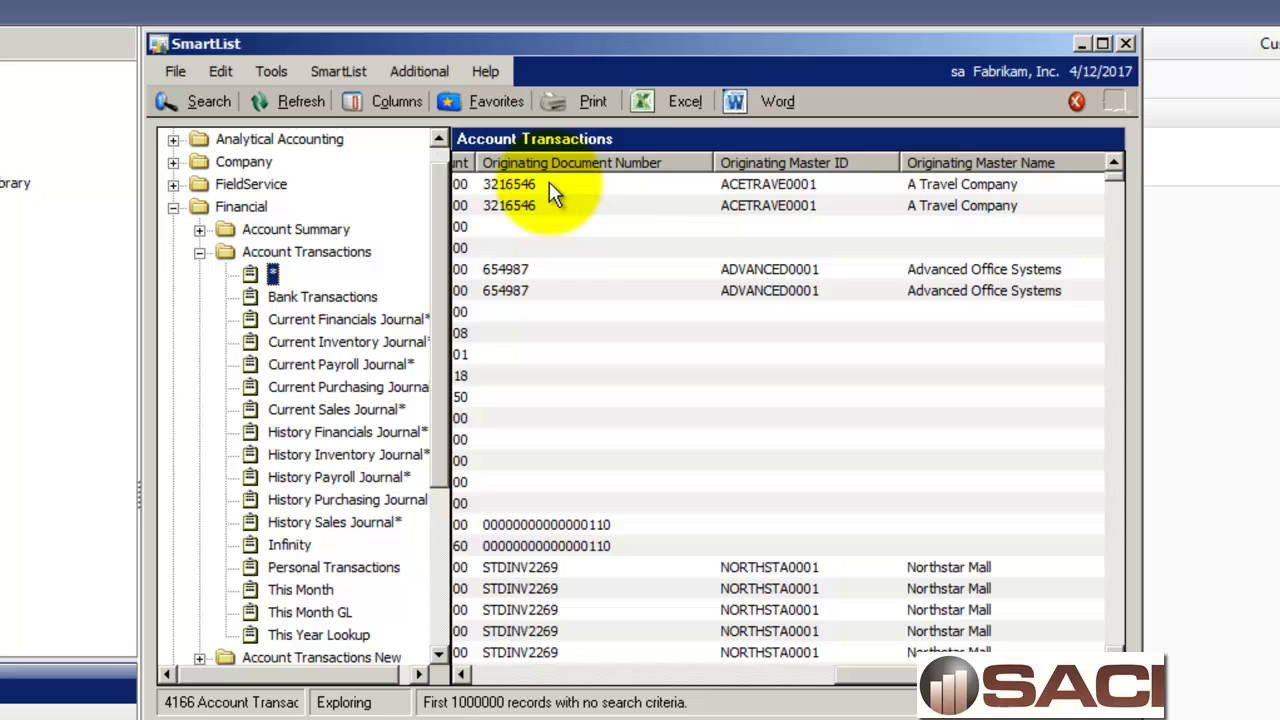
- Save the layout as the favorite 'CPA Entry' with Visible To set to Company
left_click(471, 101)
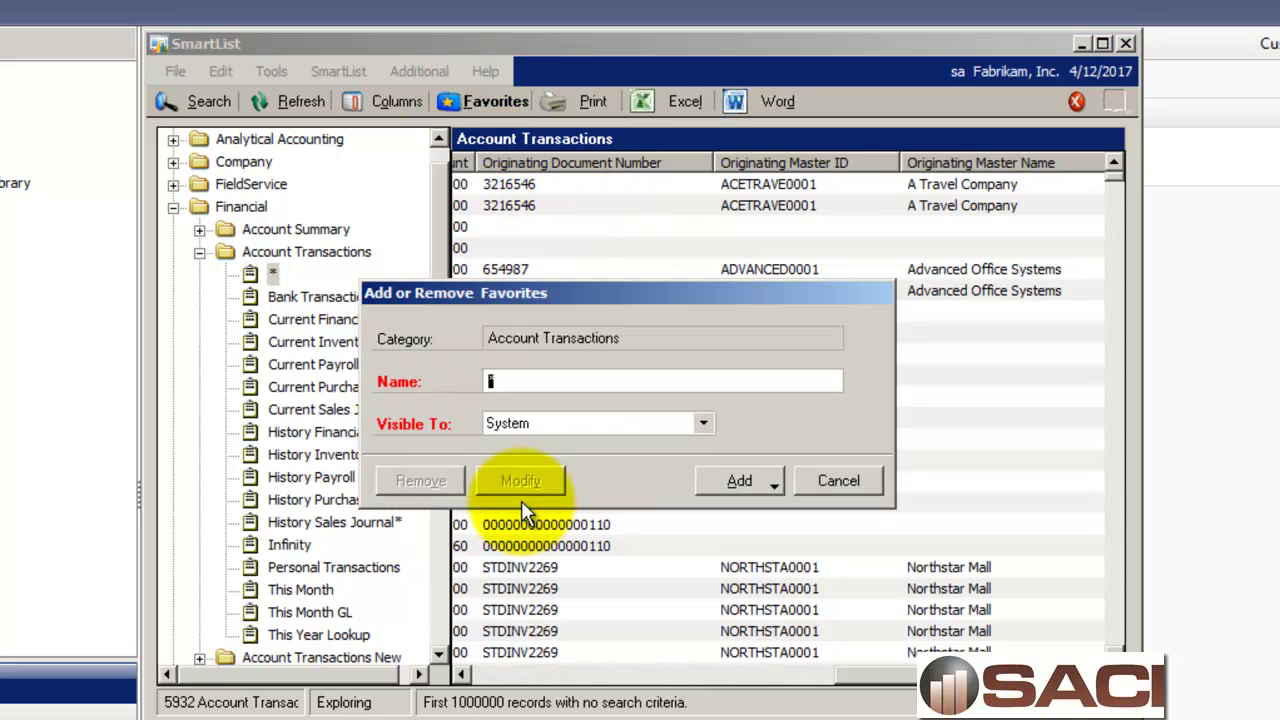
type("CPA Ent")
type("ry")
key("Tab")
left_click(595, 423)
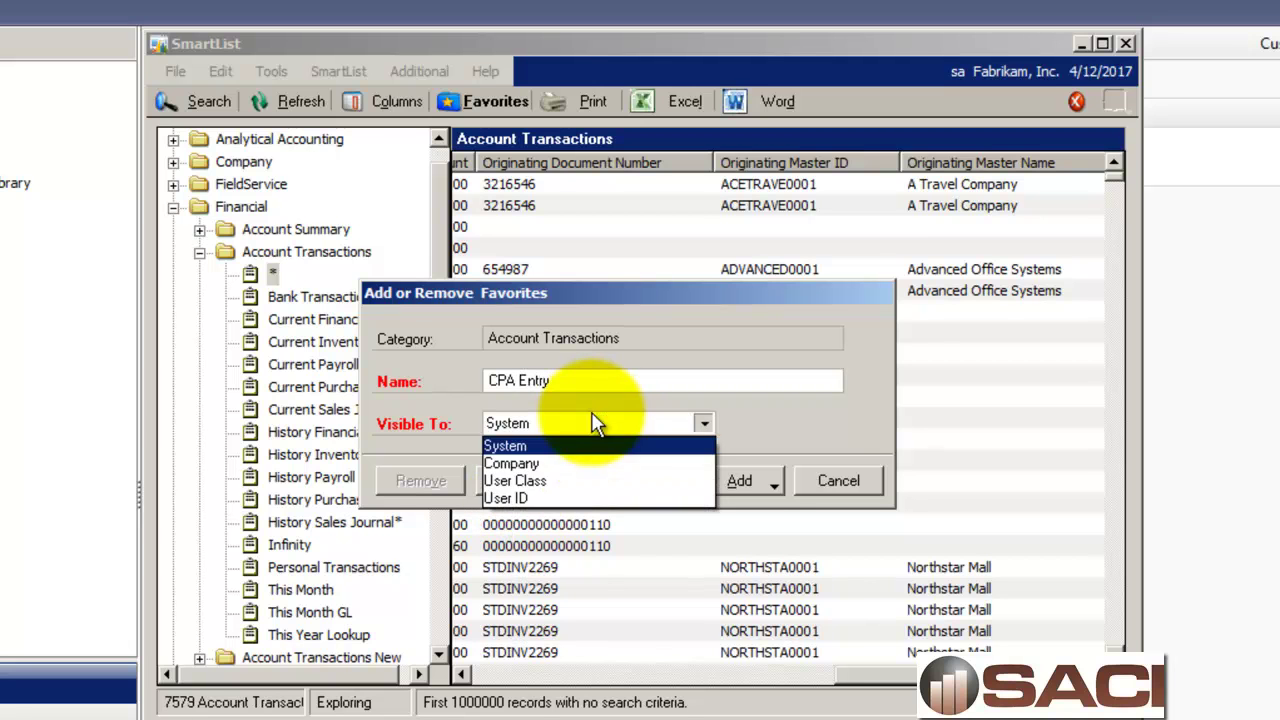
left_click(549, 465)
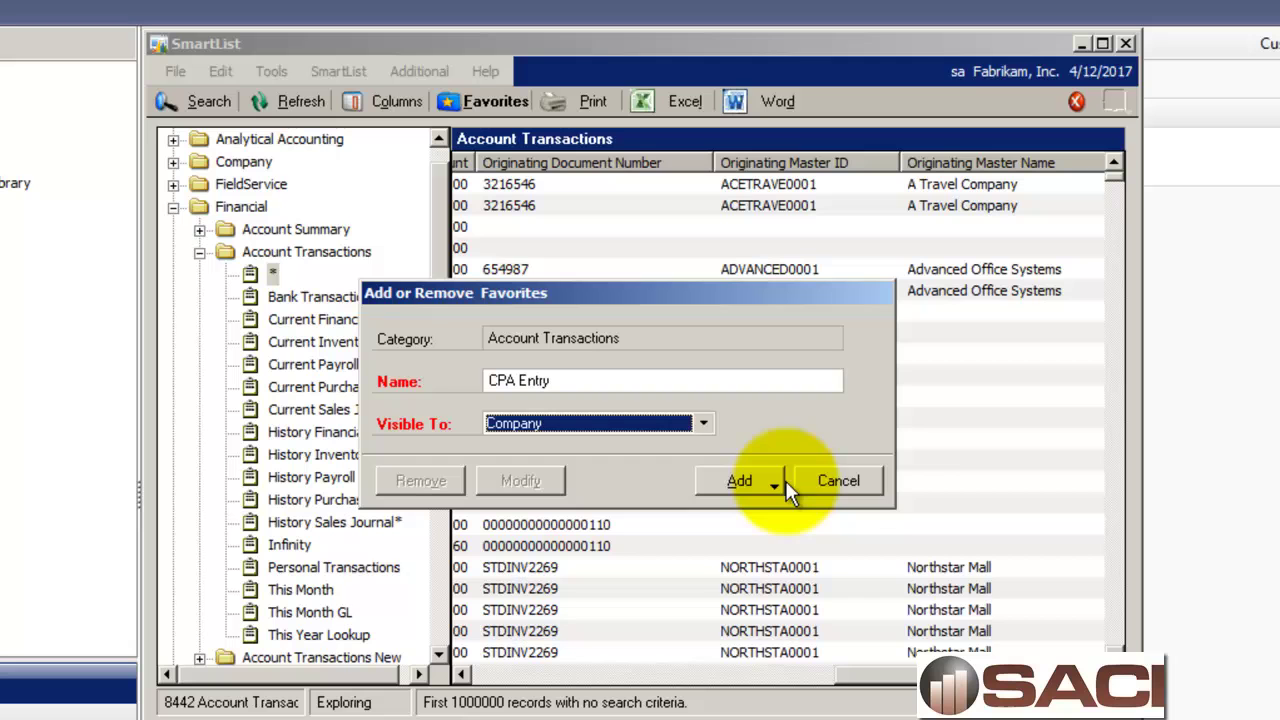
left_click(757, 482)
left_click(754, 506)
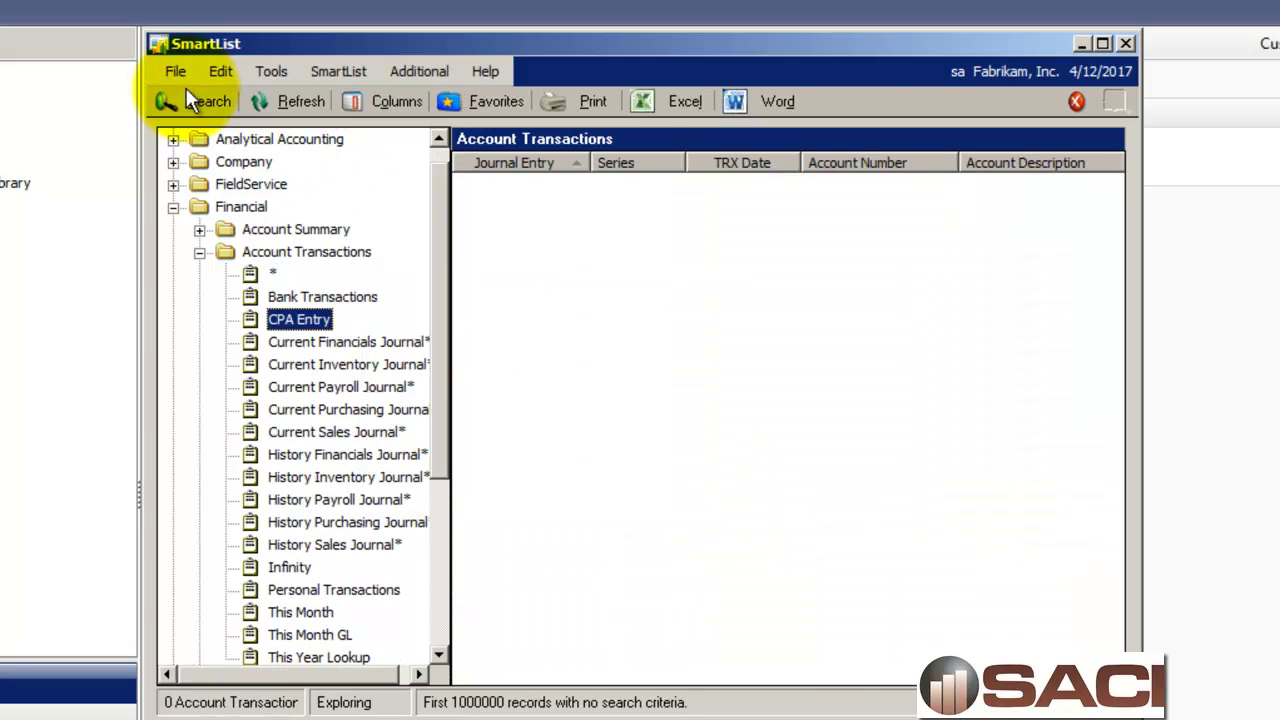
- Add a search criterion on TRX Date using the 'is between' condition
left_click(184, 104)
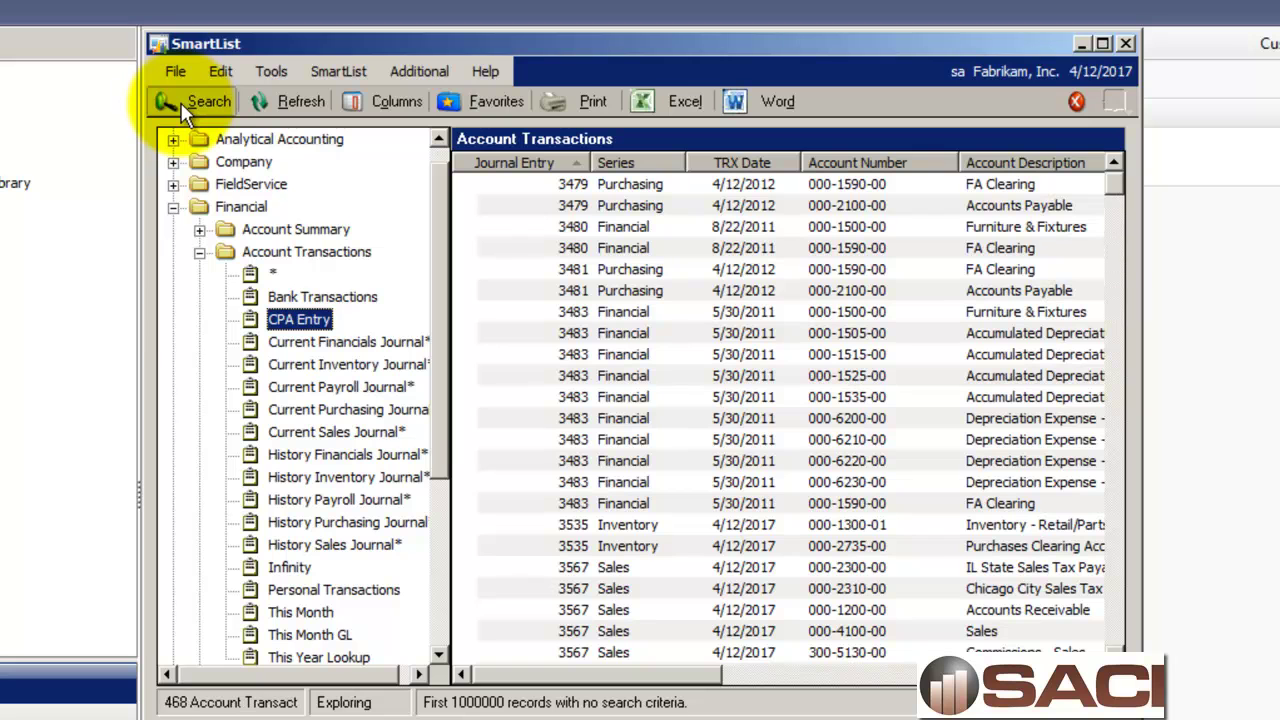
left_click(184, 104)
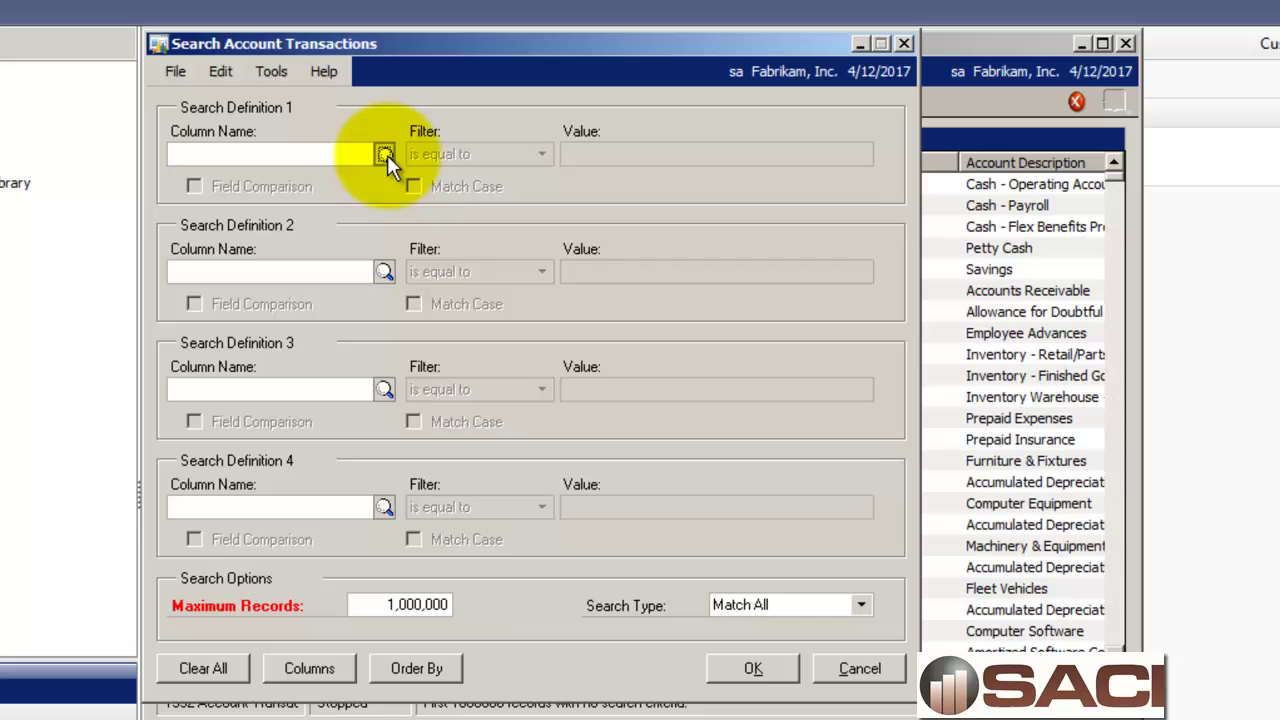
left_click(385, 155)
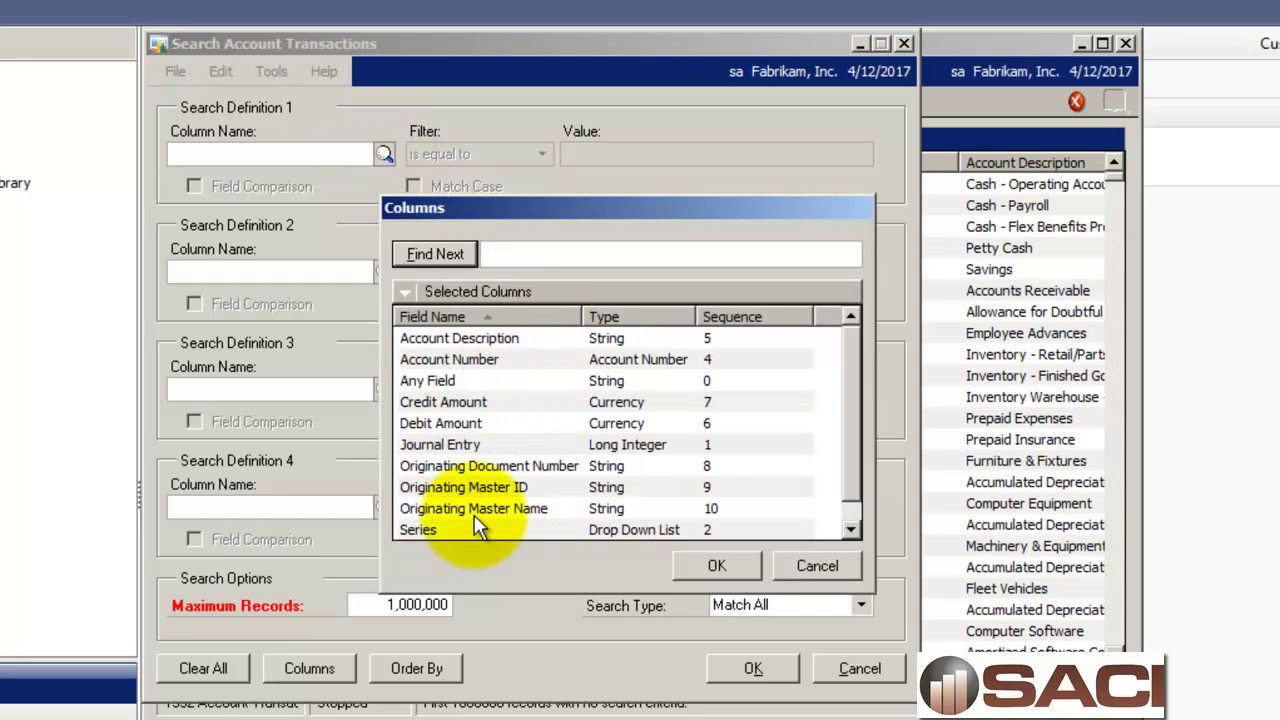
left_click(851, 529)
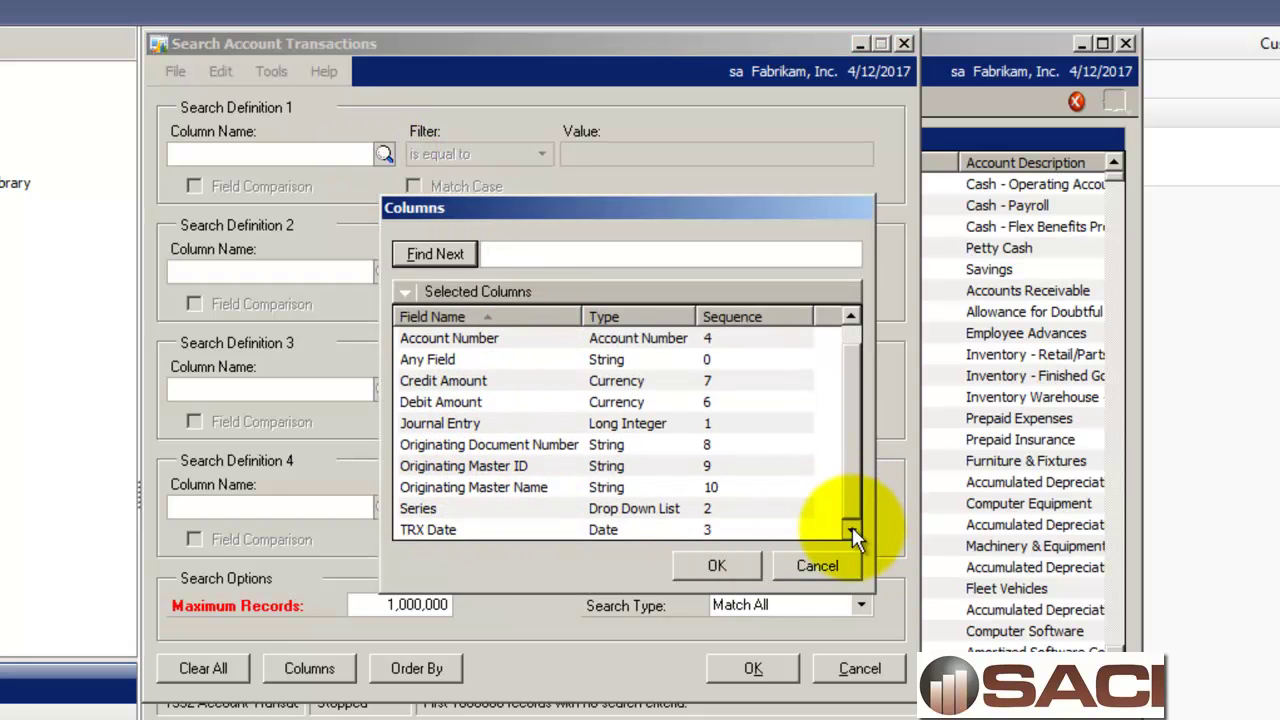
left_click(431, 530)
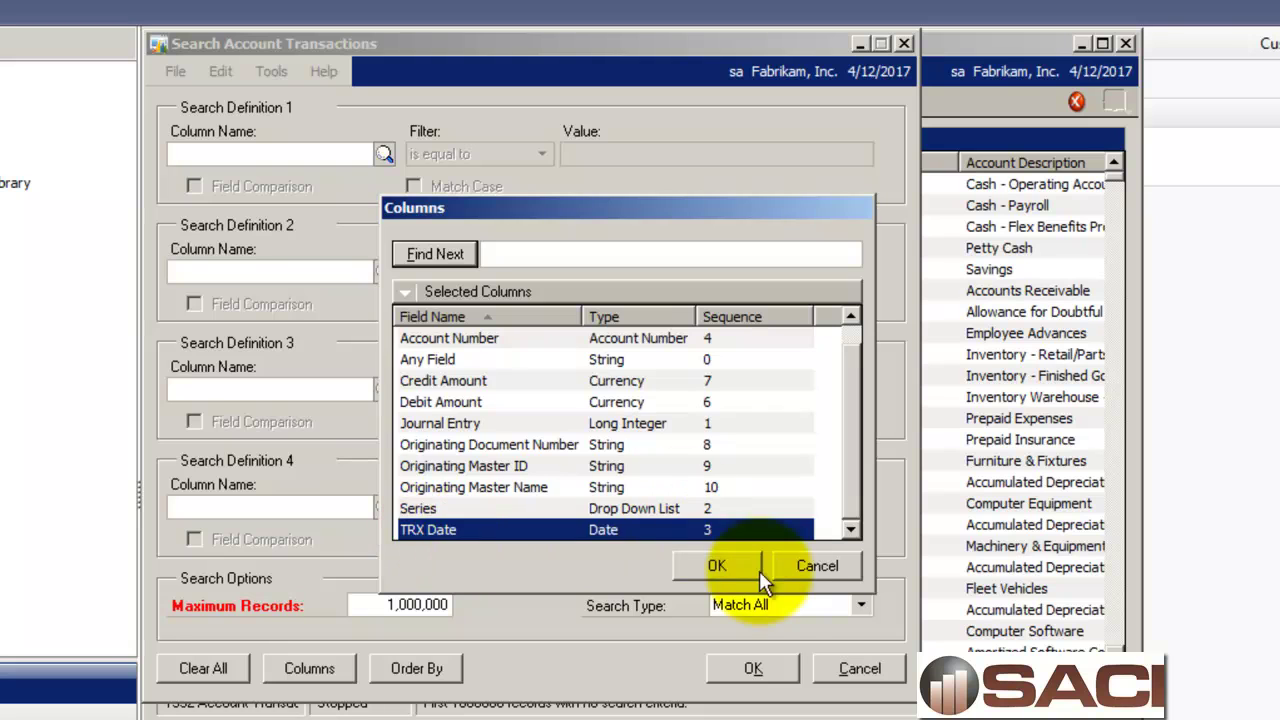
left_click(720, 566)
left_click(541, 154)
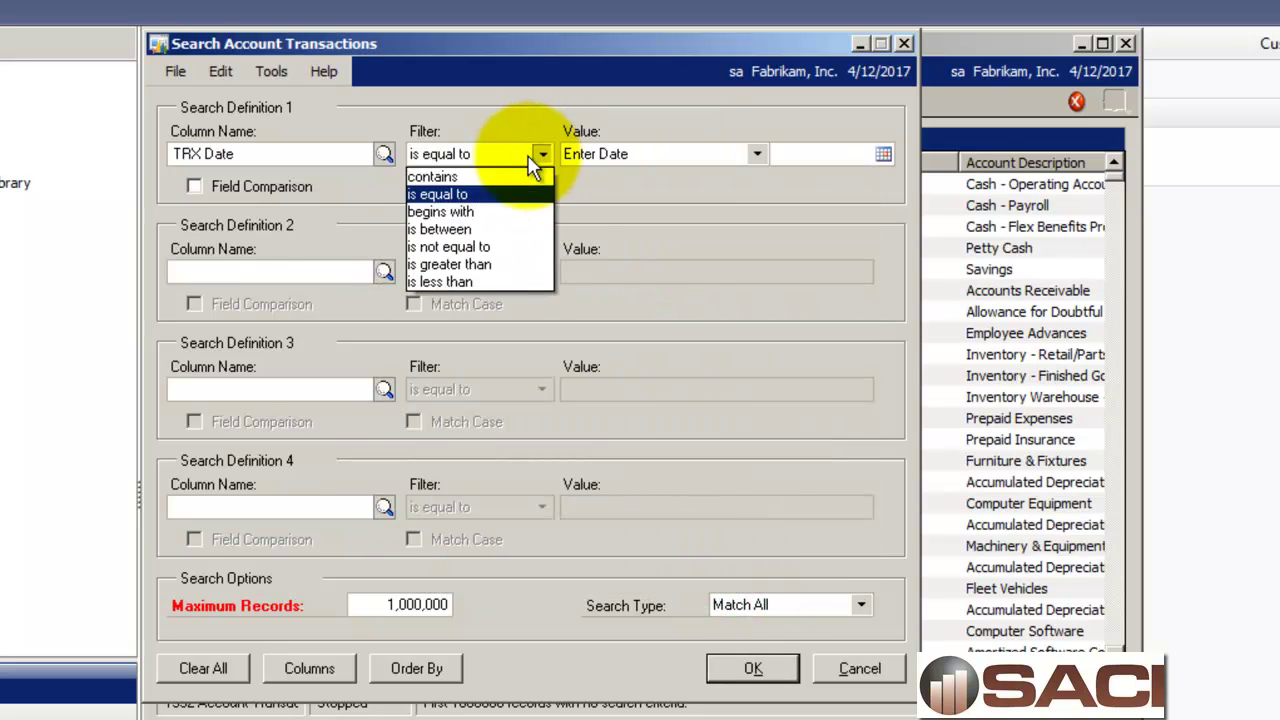
left_click(469, 232)
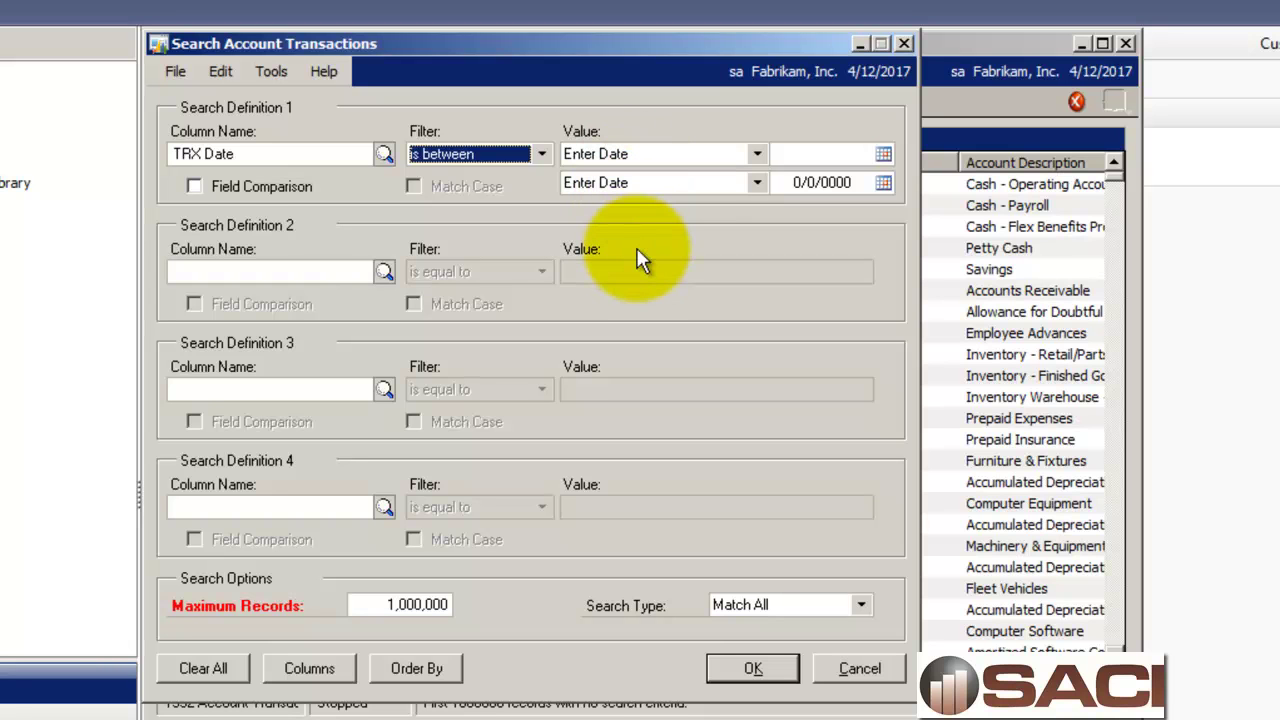
- Enter the TRX Date range 1/1/2017 to 12/31/2017
left_click(820, 154)
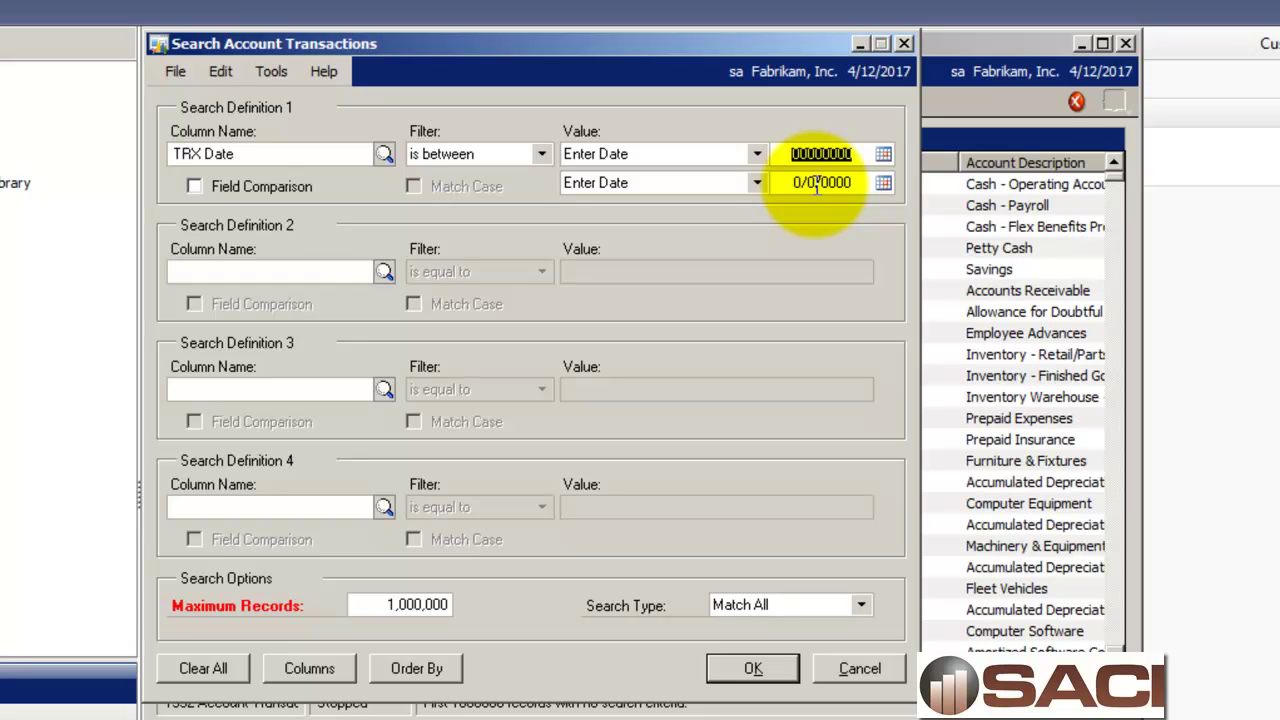
type("011712")
key("Tab")
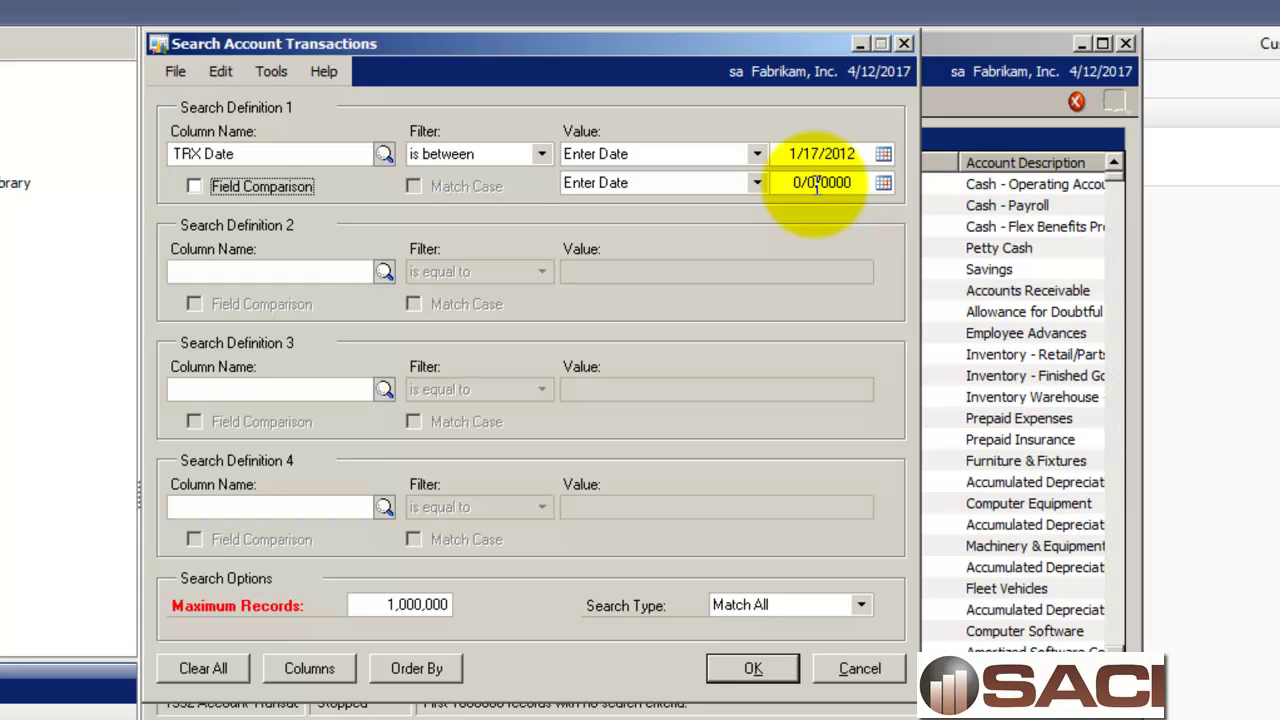
left_click(818, 182)
left_click(822, 154)
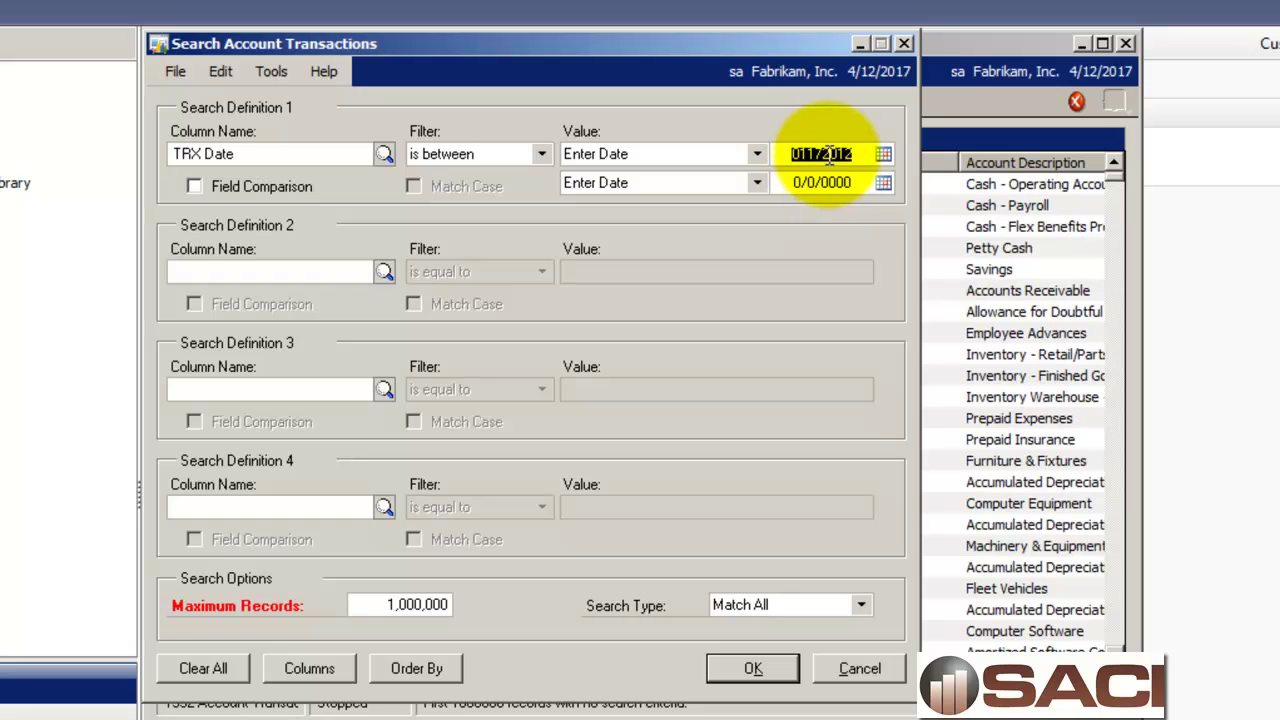
type("011717")
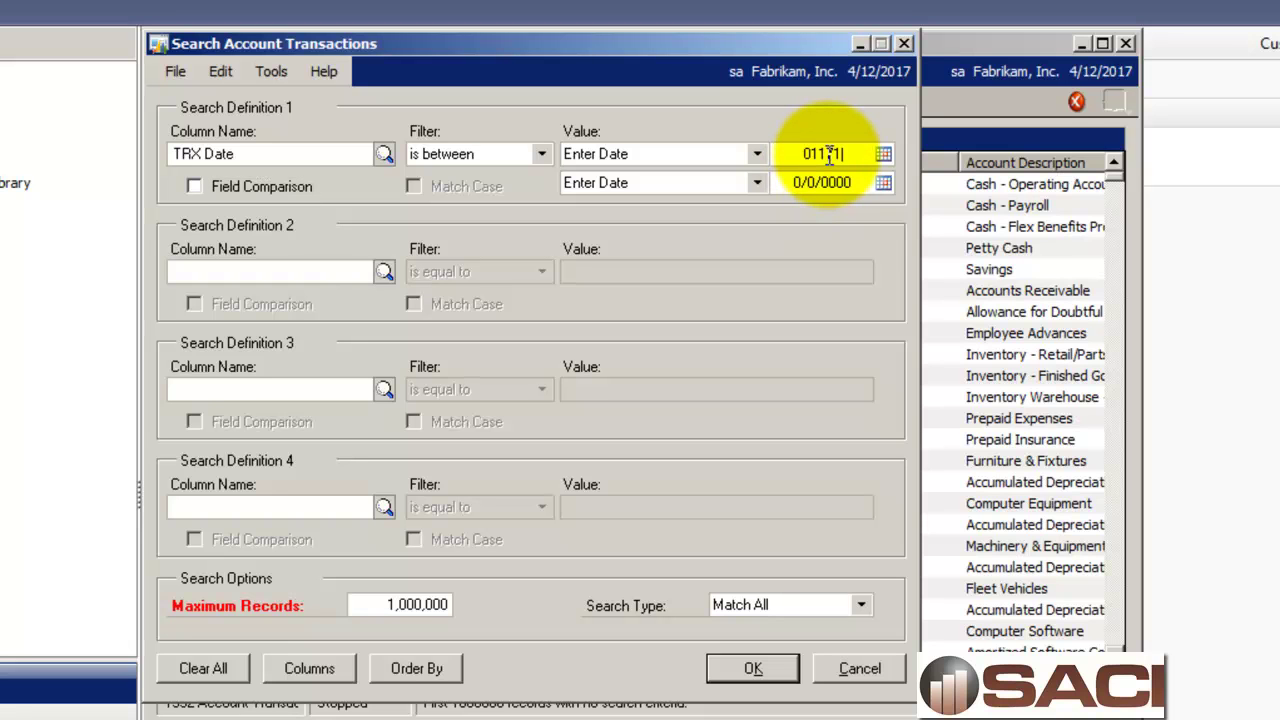
key("Tab")
key("Tab")
key("Tab")
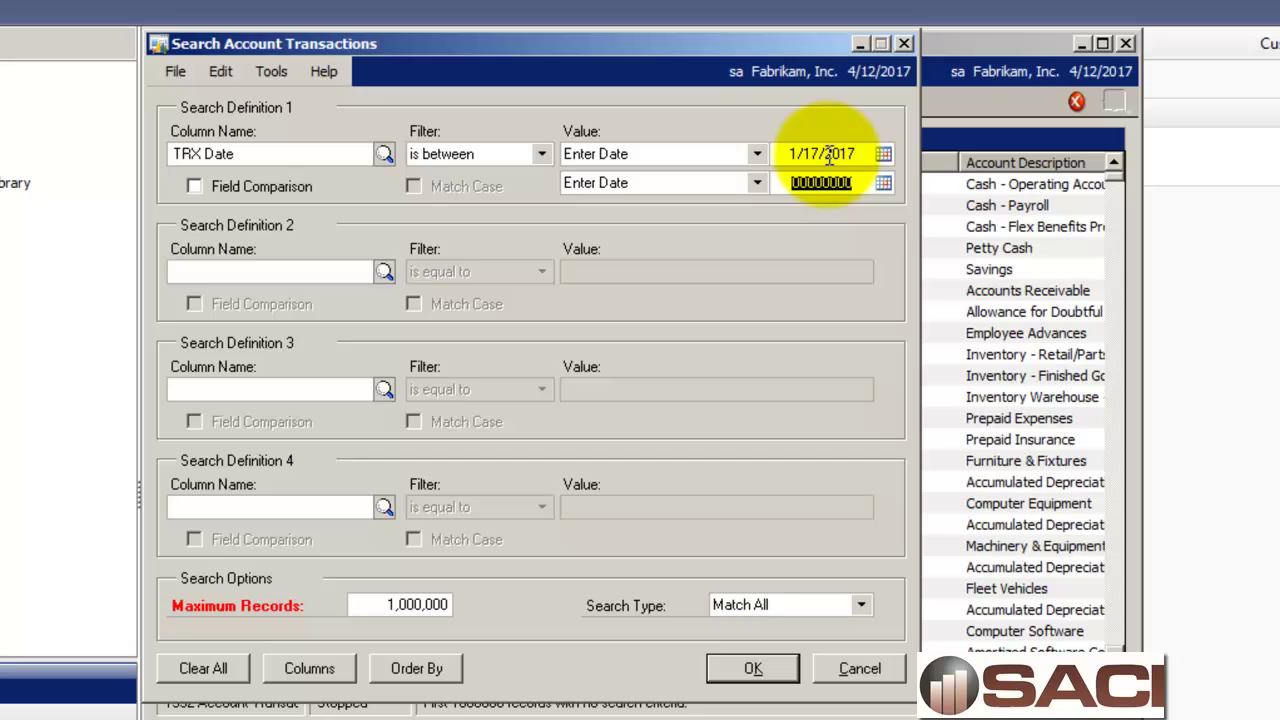
key("shift+Tab")
key("shift+Tab")
key("shift+Tab")
type("01")
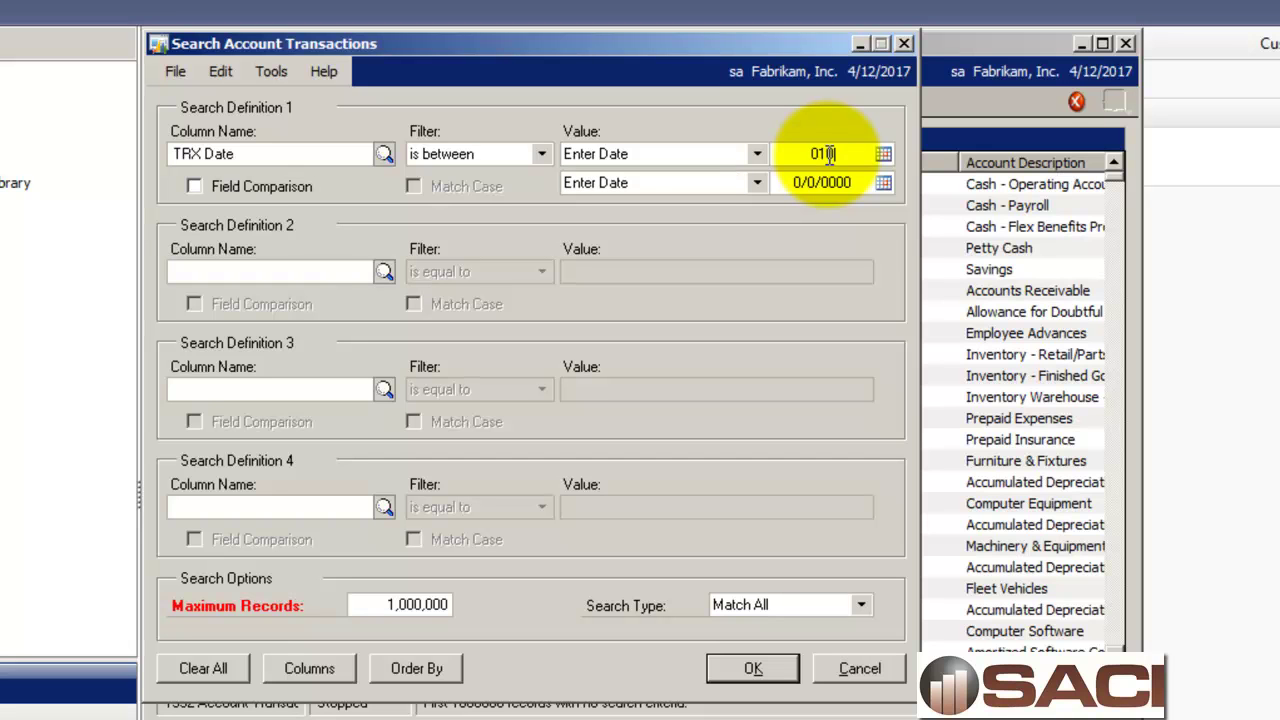
type("01")
key("Tab")
key("Tab")
key("Tab")
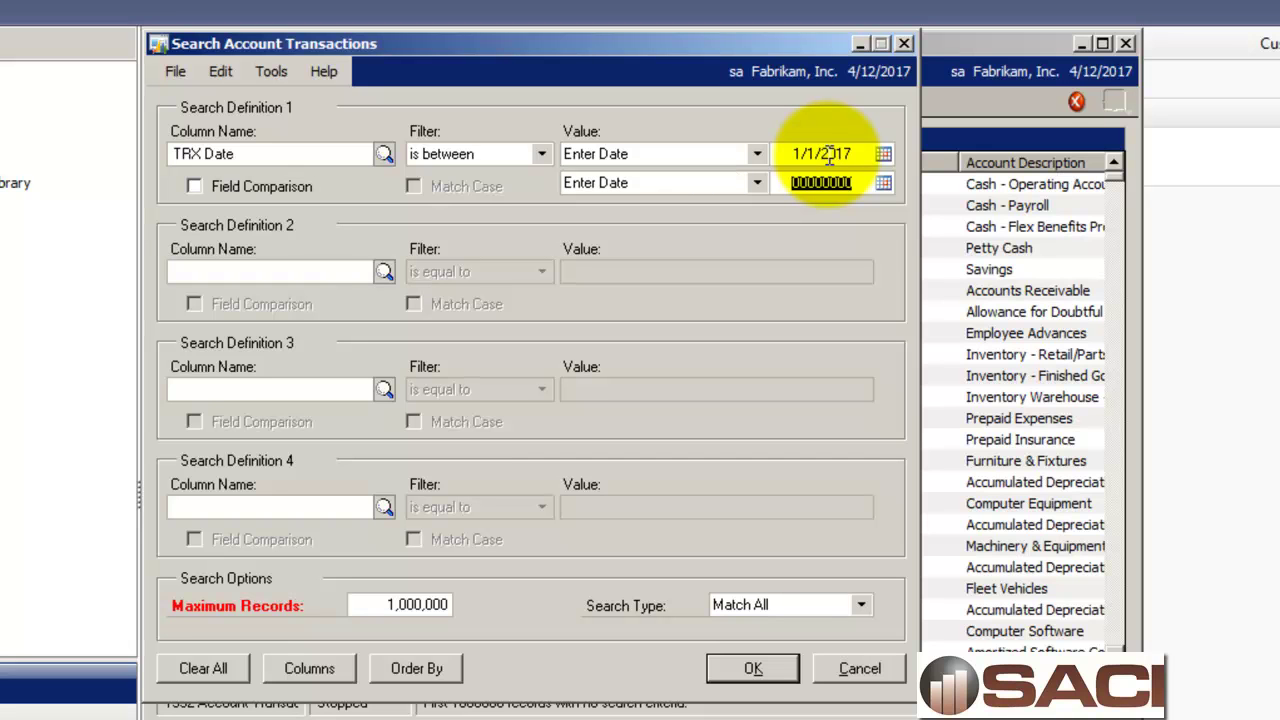
type("12/31/2017")
key("Tab")
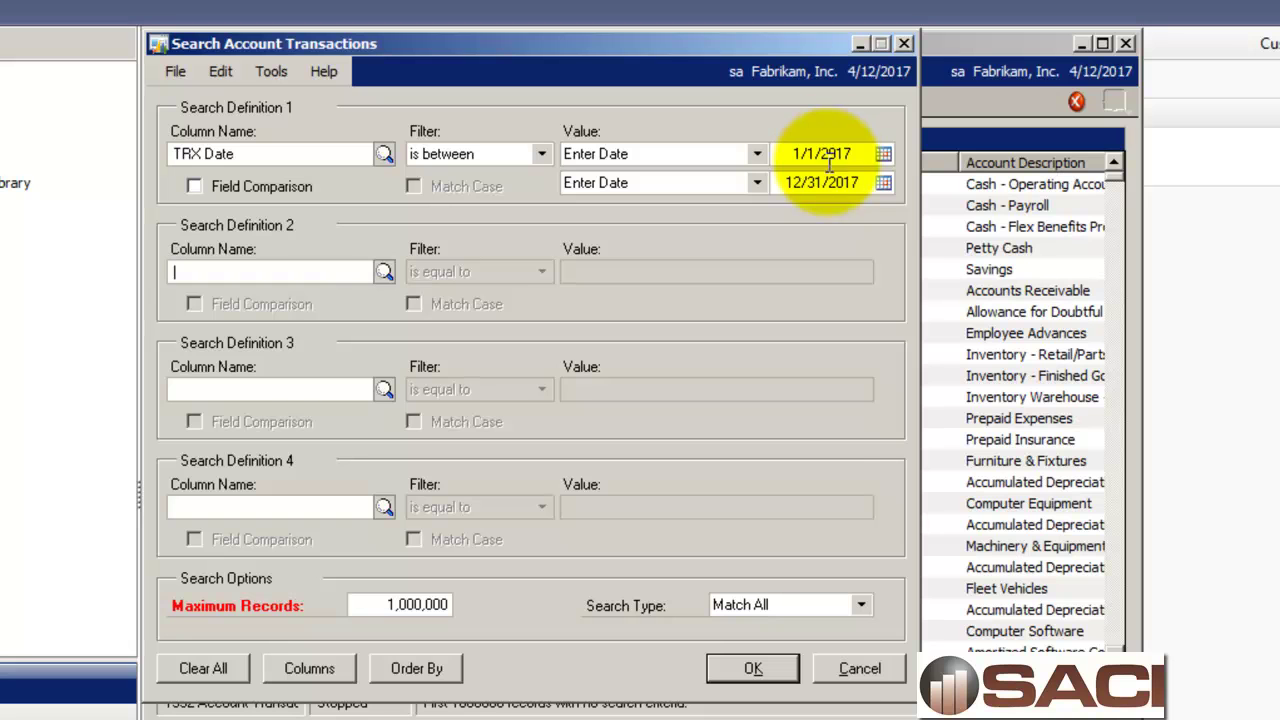
- Raise Maximum Records to 1,000,000,000 and run the search
left_click(400, 604)
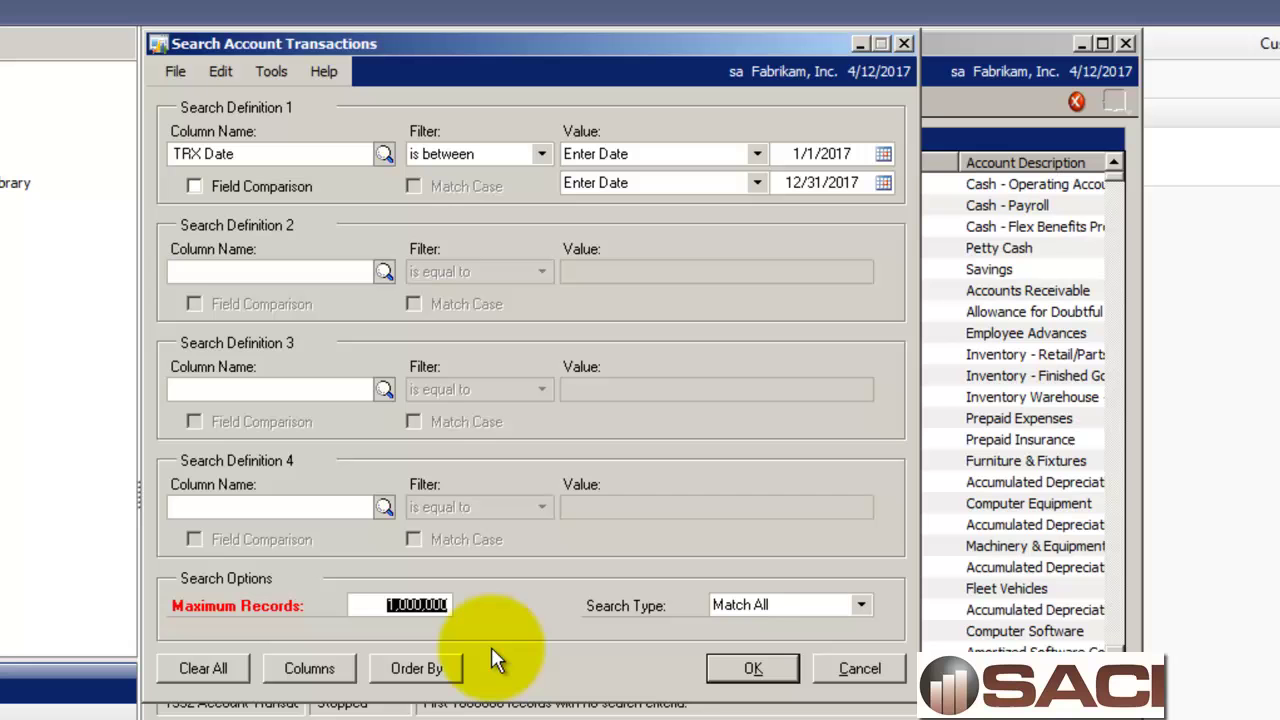
type("1,000,000,000")
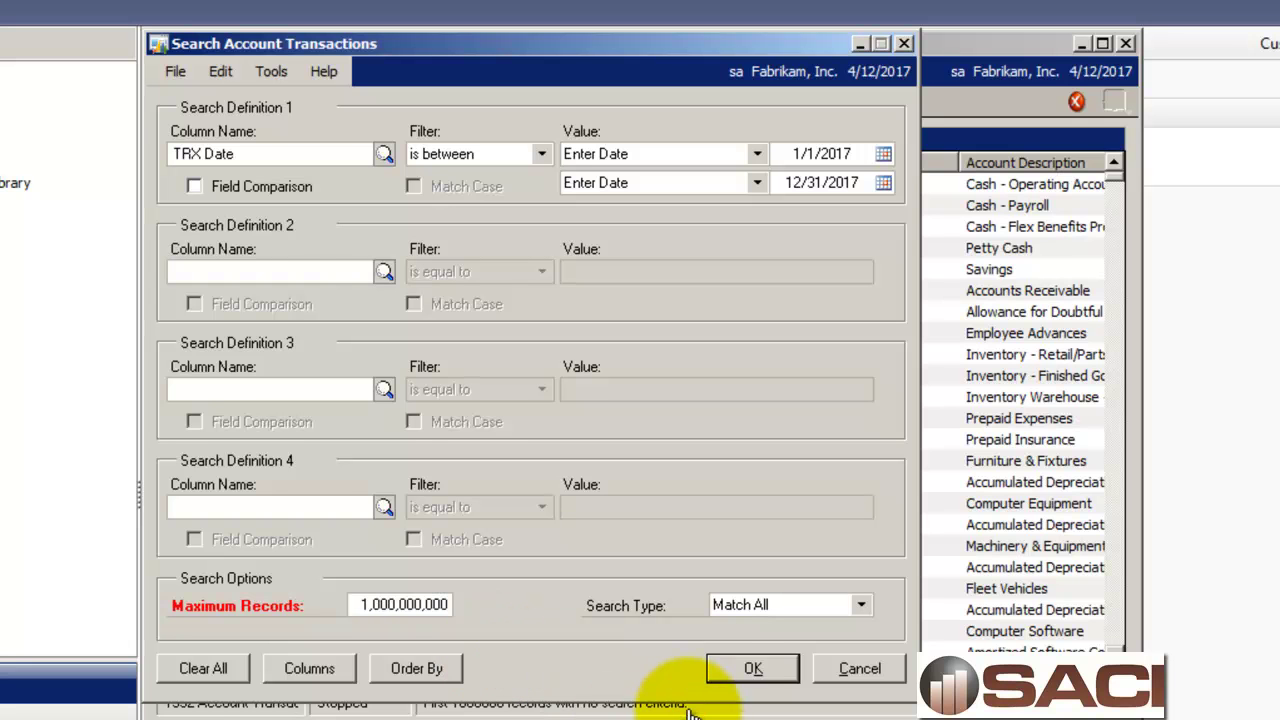
left_click(748, 669)
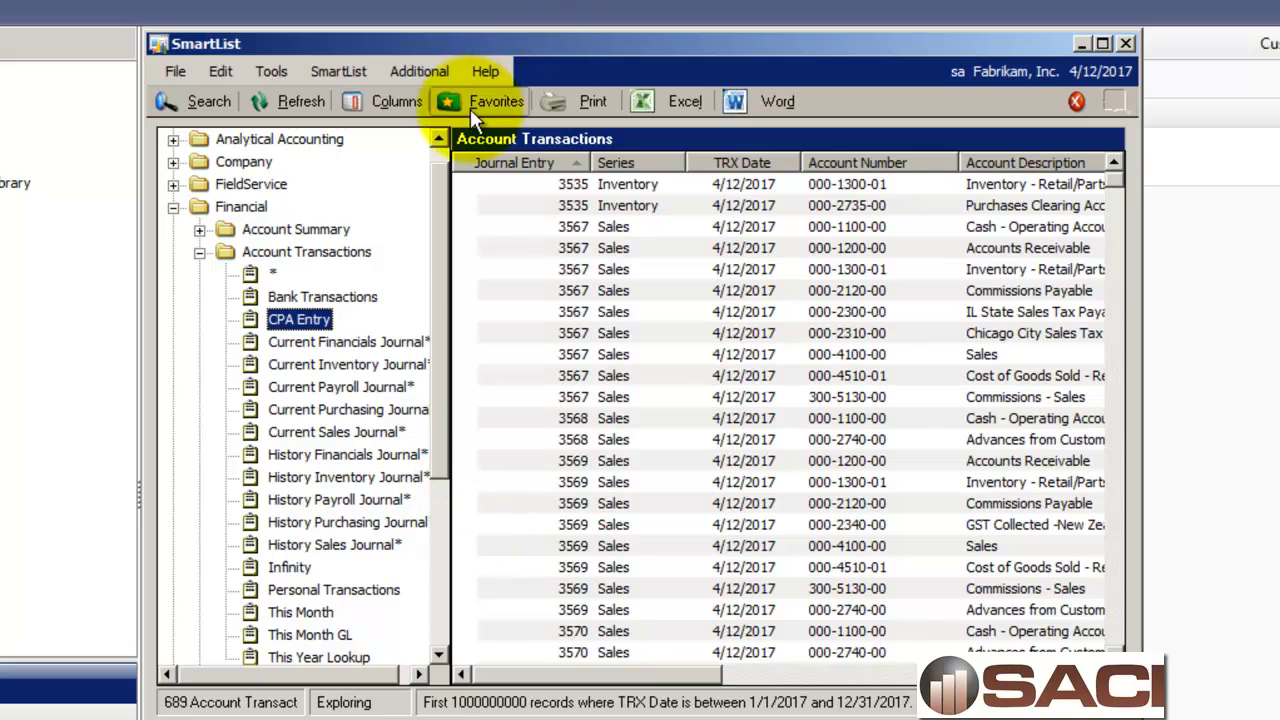
- Modify the CPA Entry favorite to keep the 2017 date filter, loading 4,833 records
left_click(476, 101)
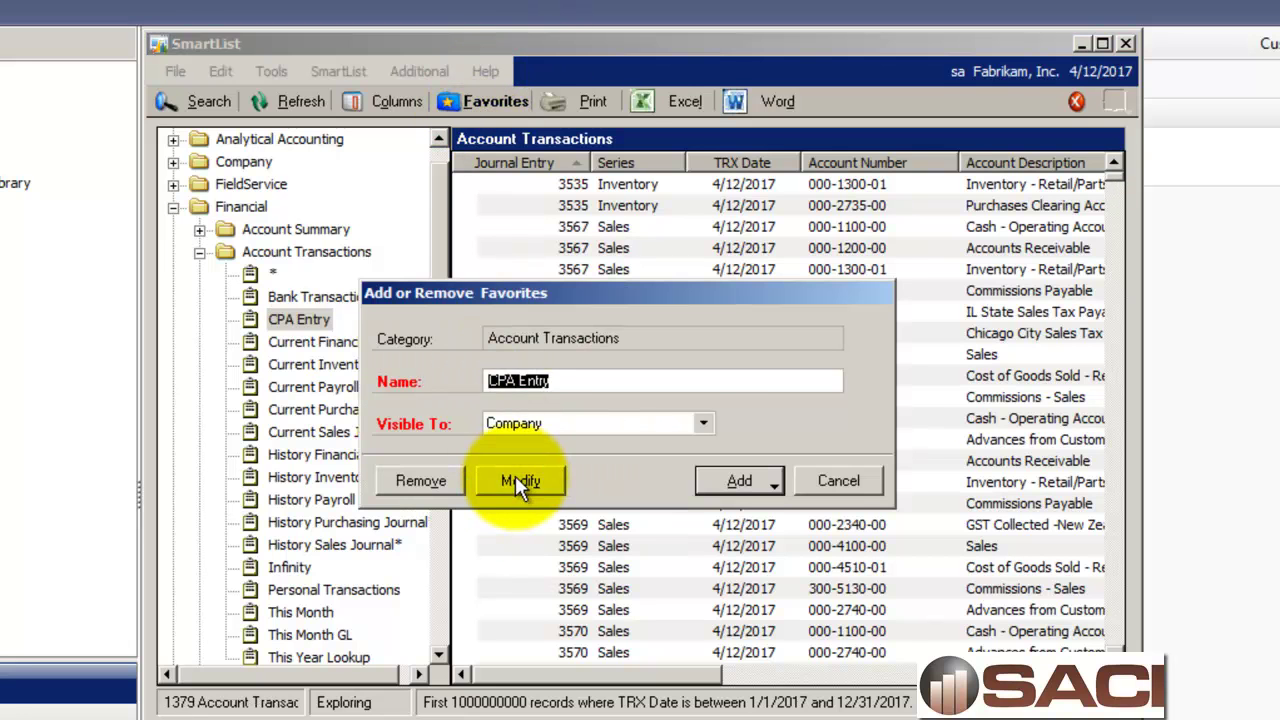
left_click(515, 477)
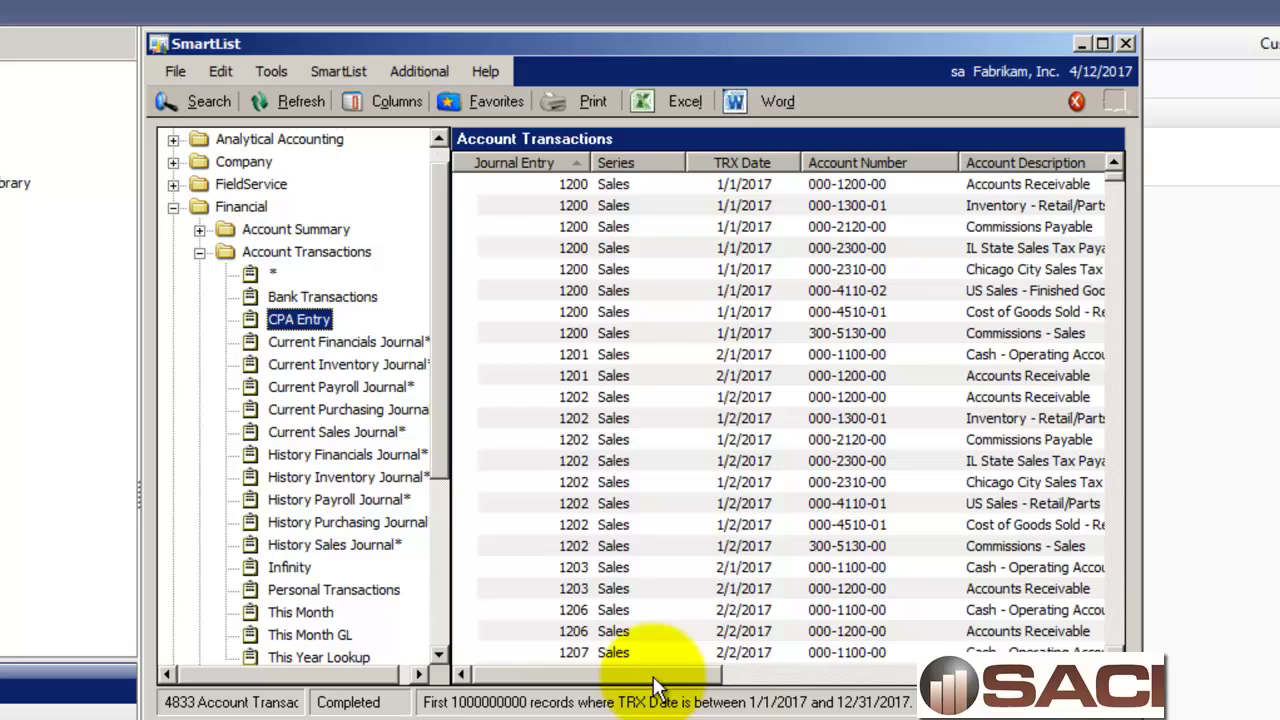
left_click_drag(655, 680, 975, 650)
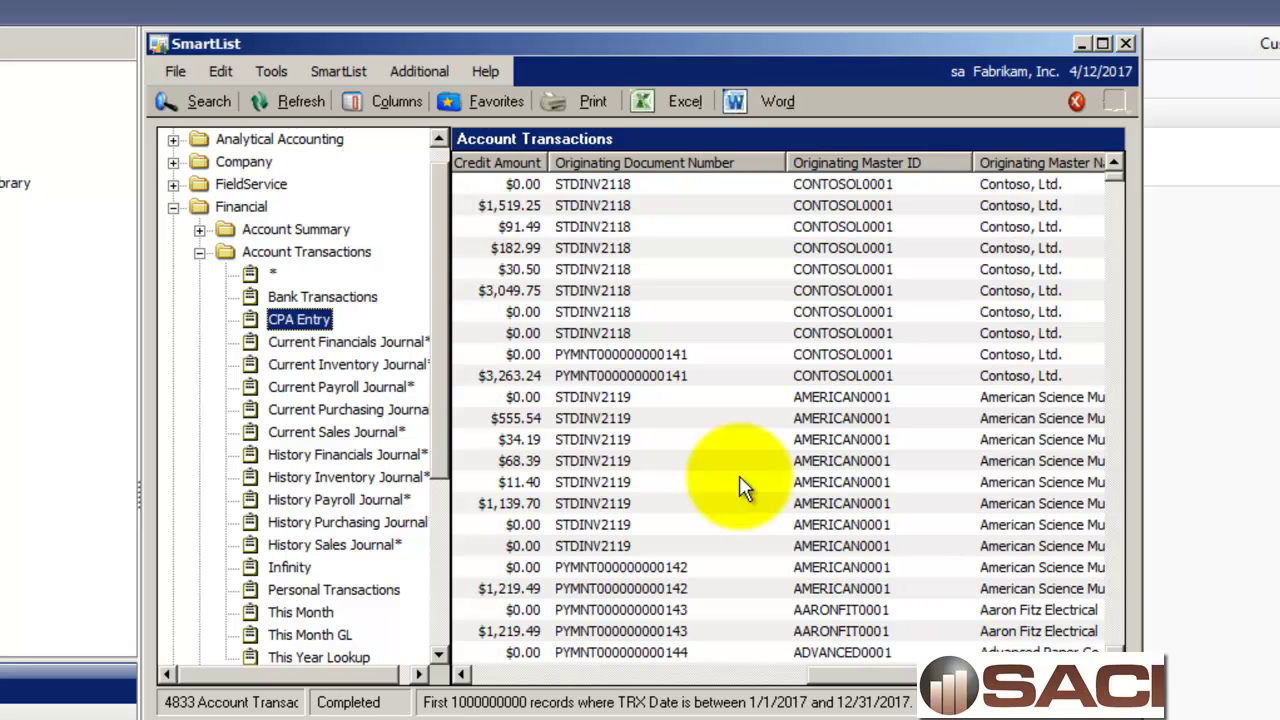
- Add a Source Document column to the 2017 list and update CPA Entry with it
left_click(392, 111)
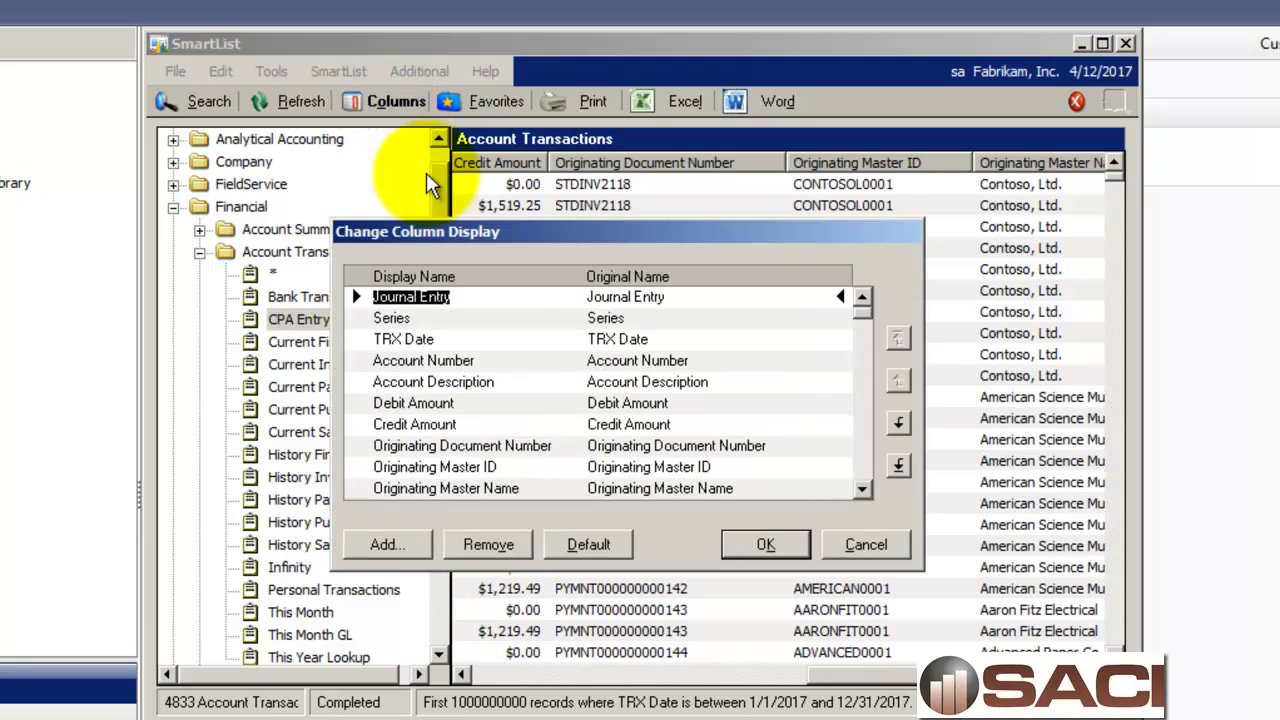
left_click(388, 546)
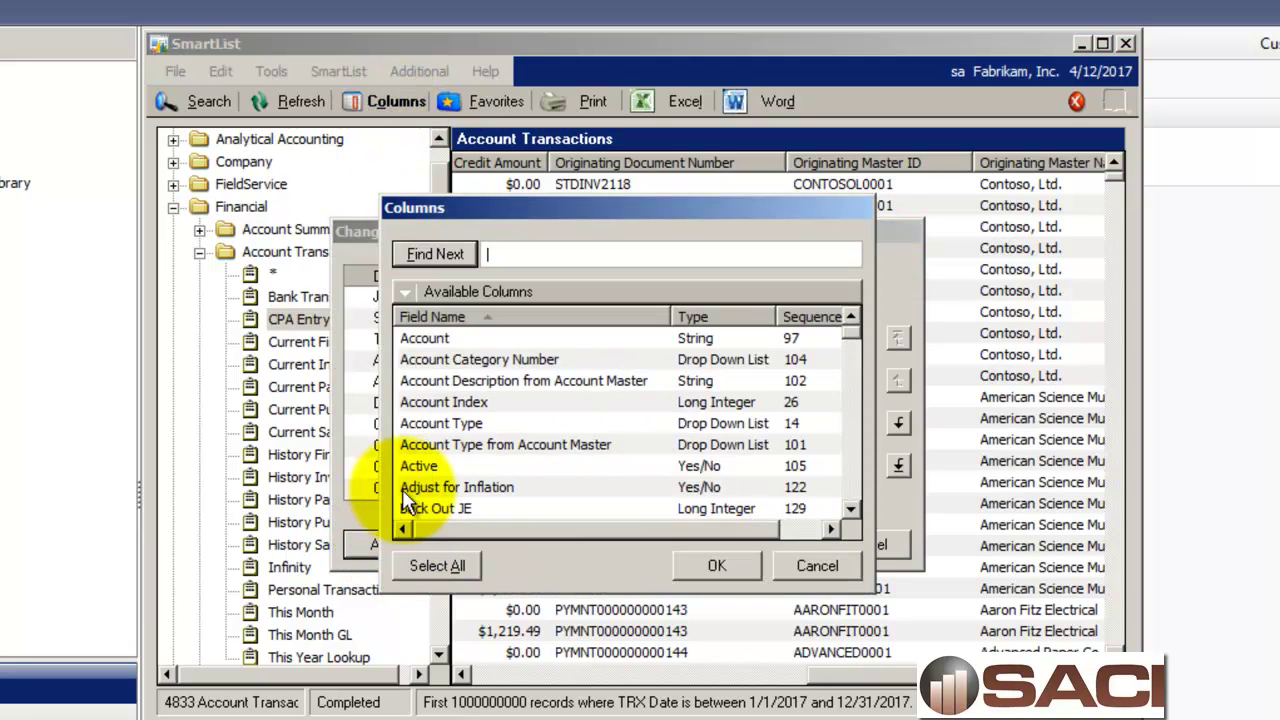
left_click(449, 444)
key("s")
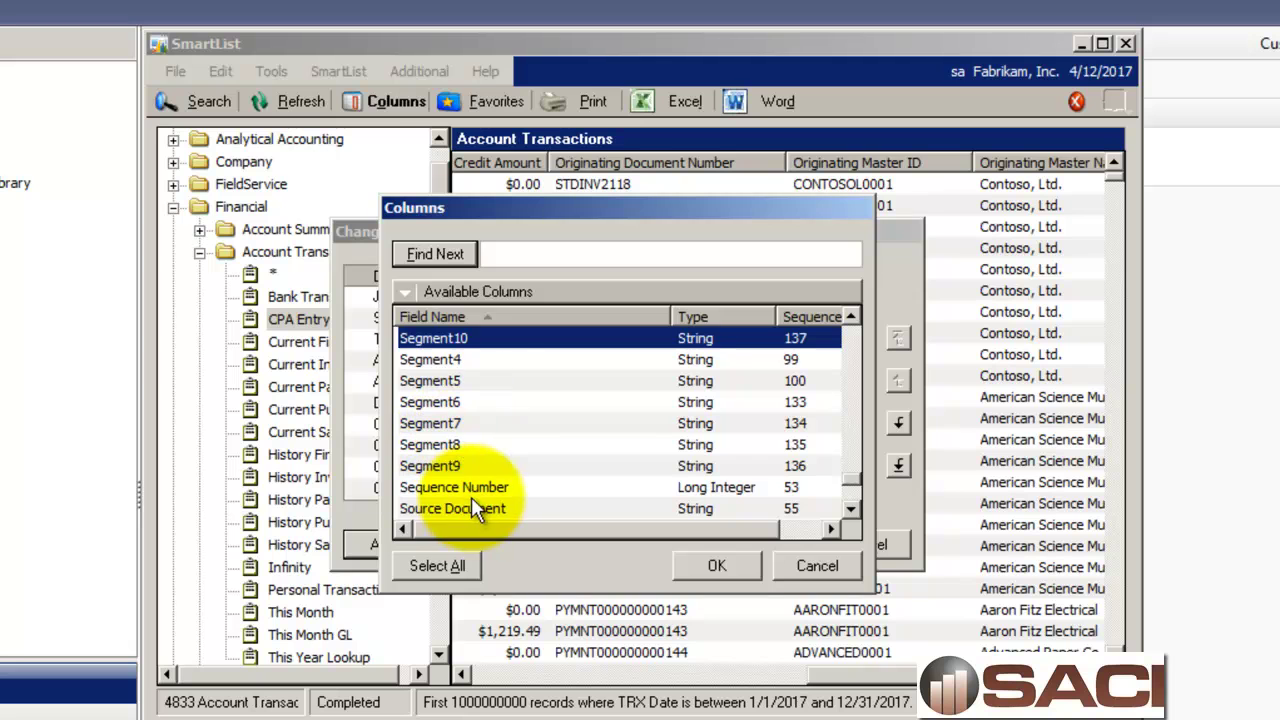
left_click(471, 508)
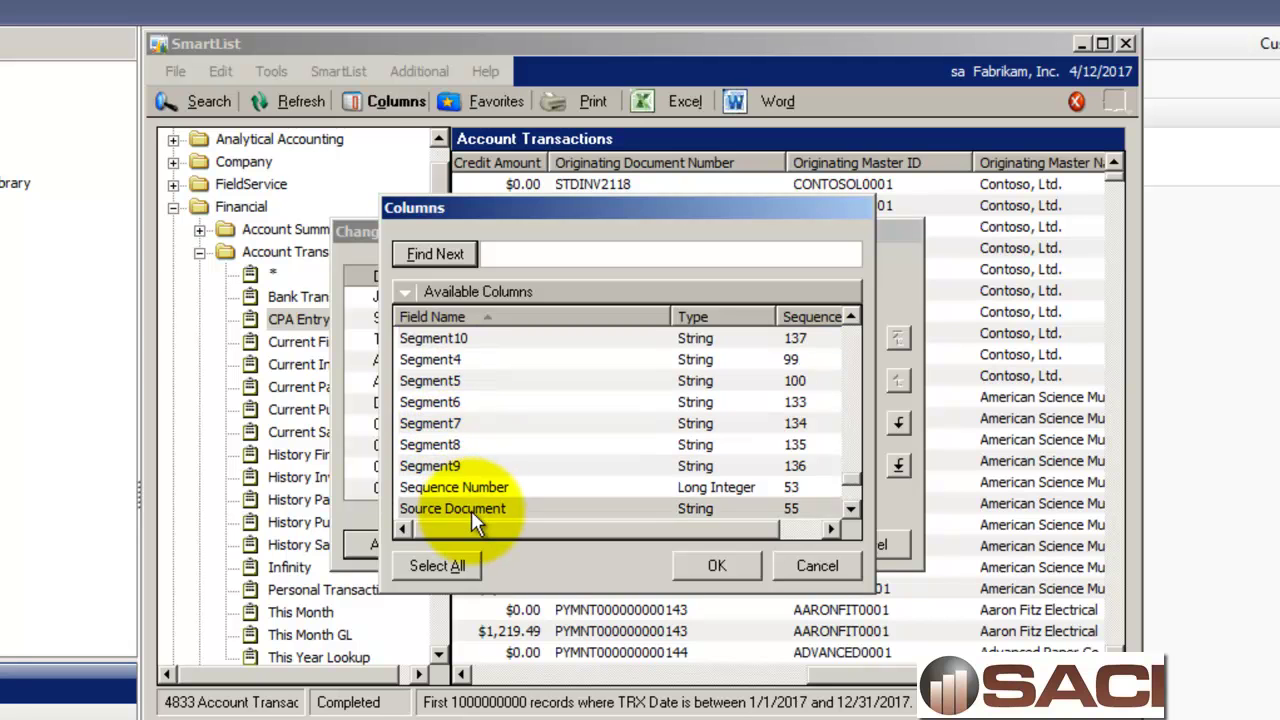
left_click(713, 568)
left_click(770, 540)
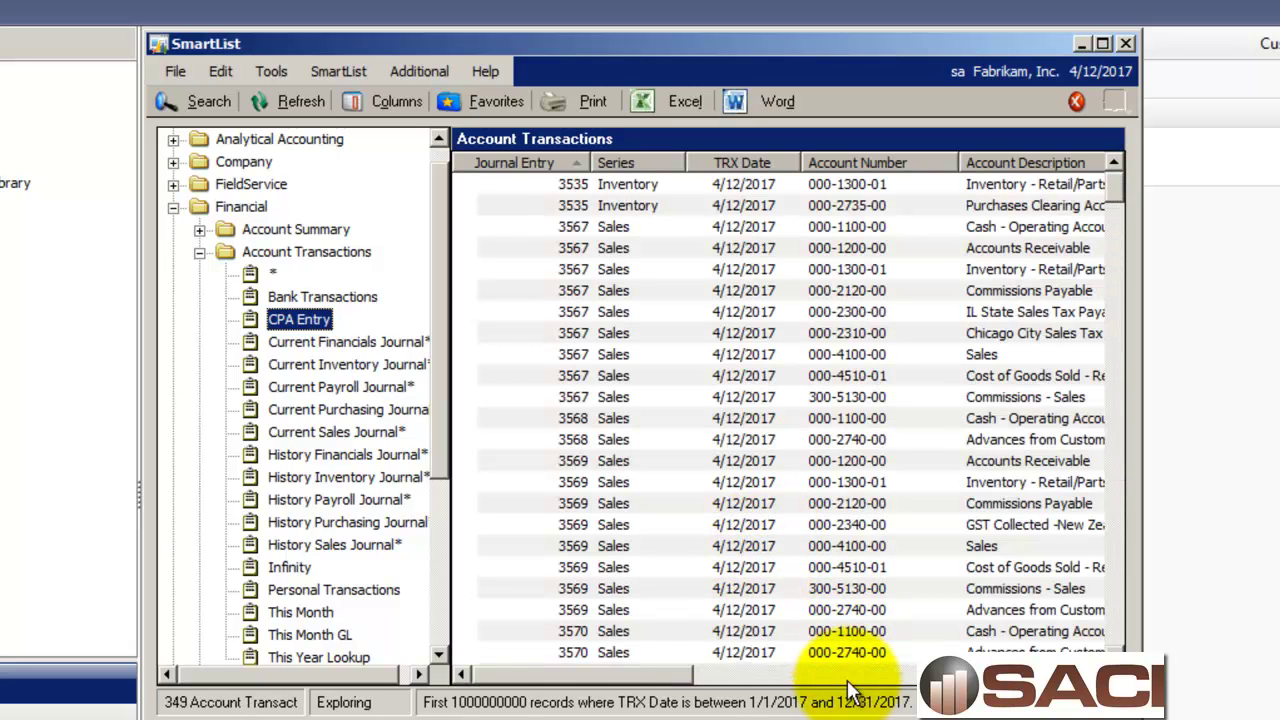
left_click_drag(829, 675, 1040, 638)
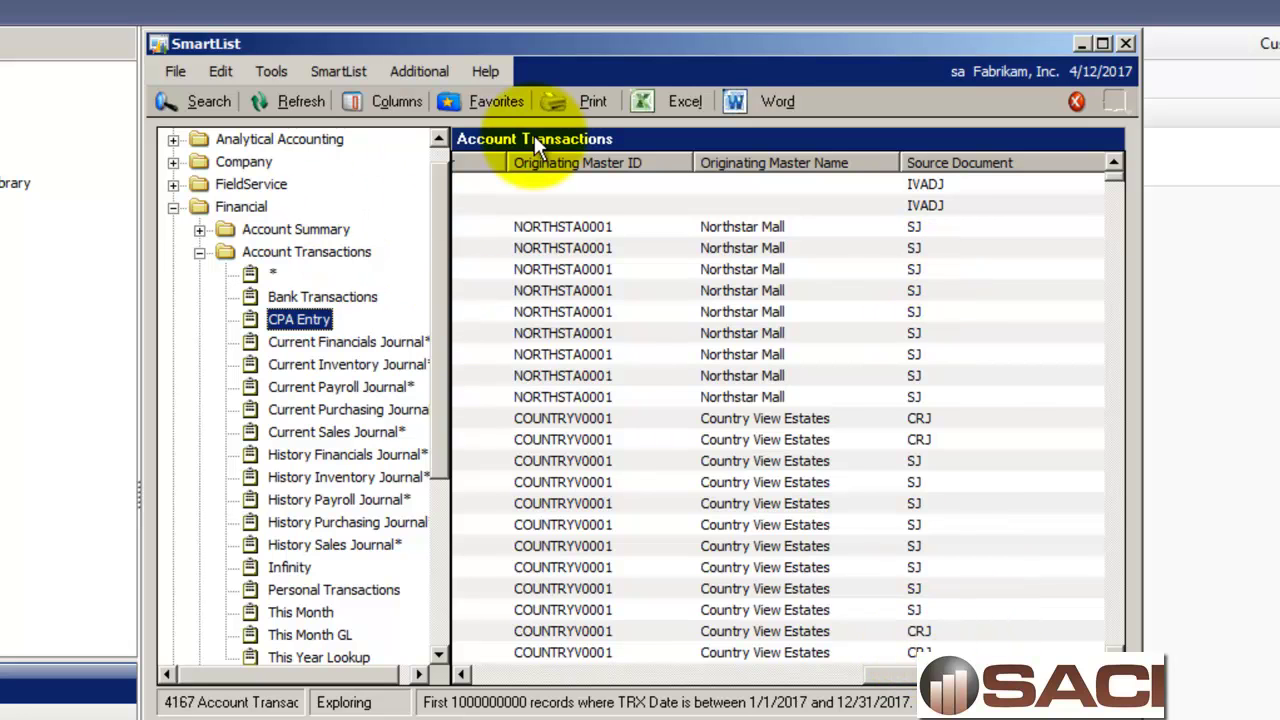
left_click(487, 99)
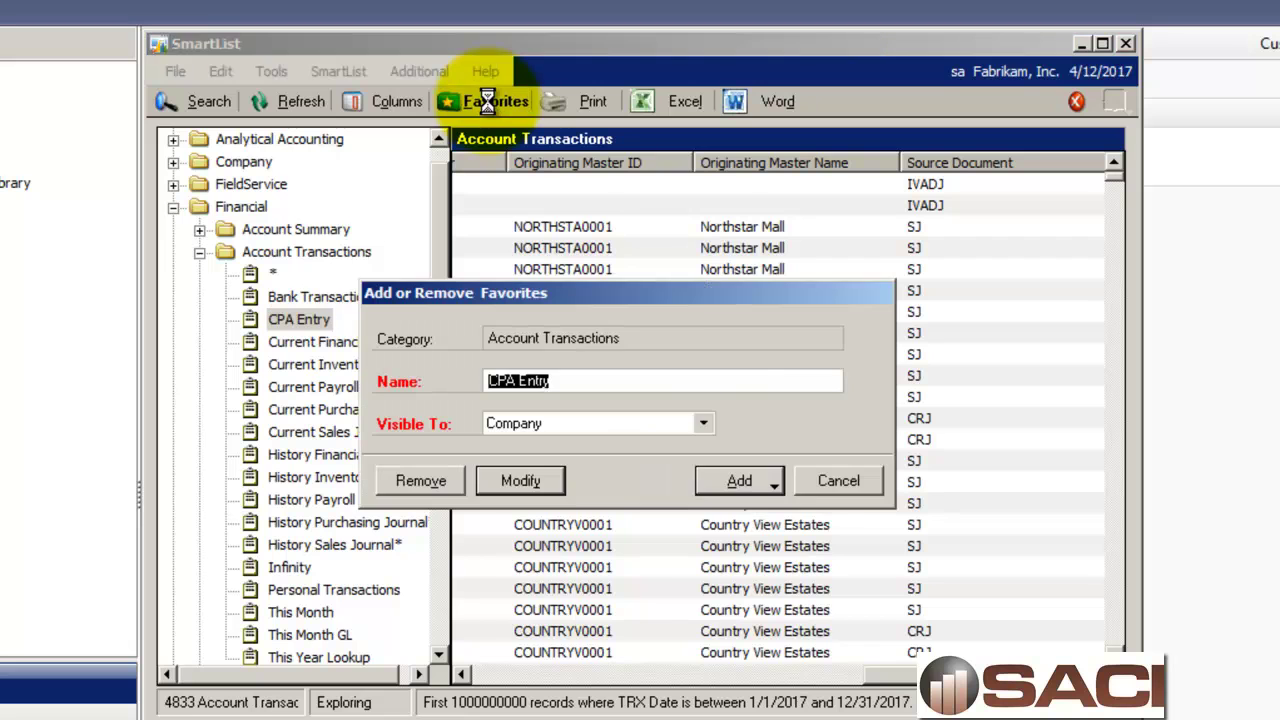
left_click(514, 481)
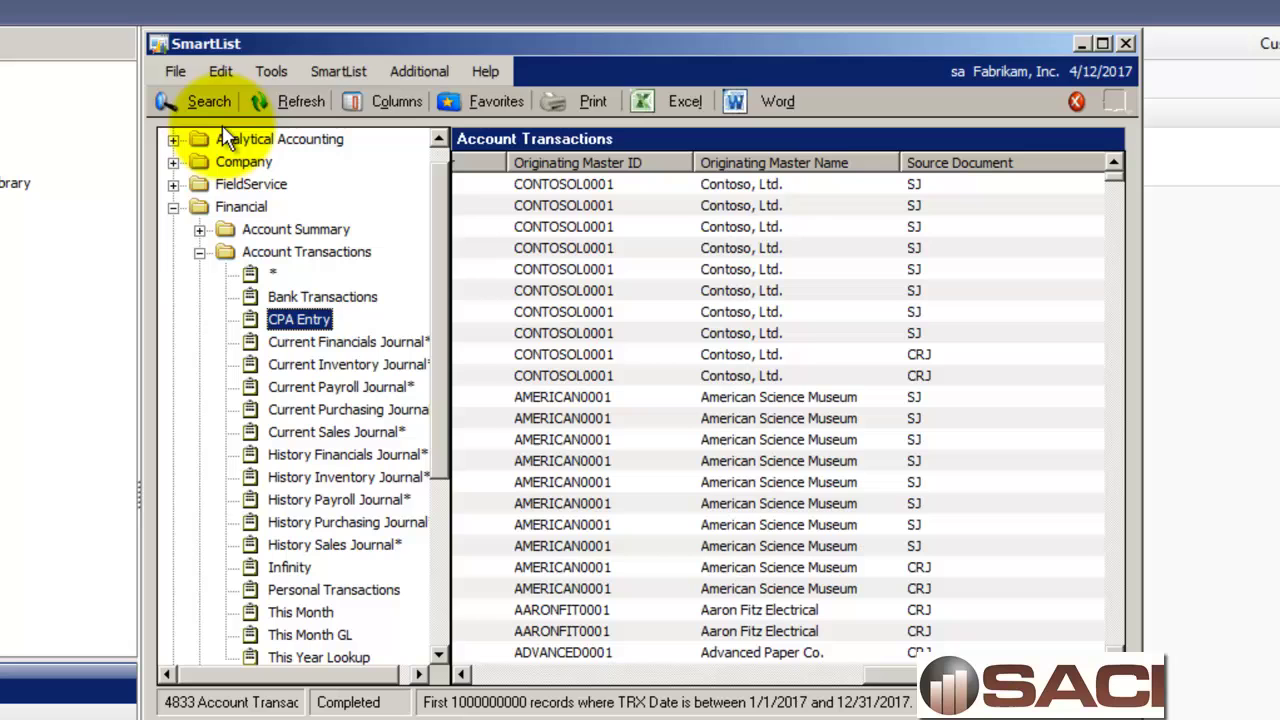
- Add an Open Year column and save the layout over the CPA Entry favorite
left_click(378, 101)
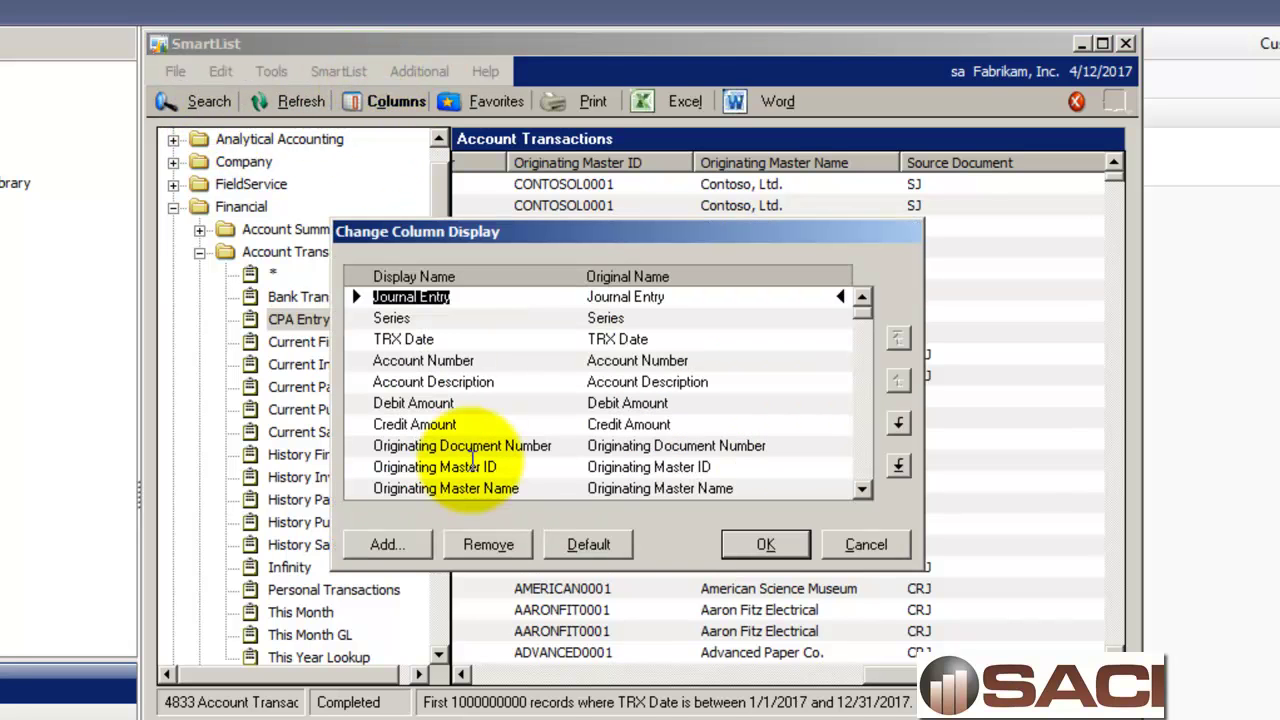
left_click(384, 547)
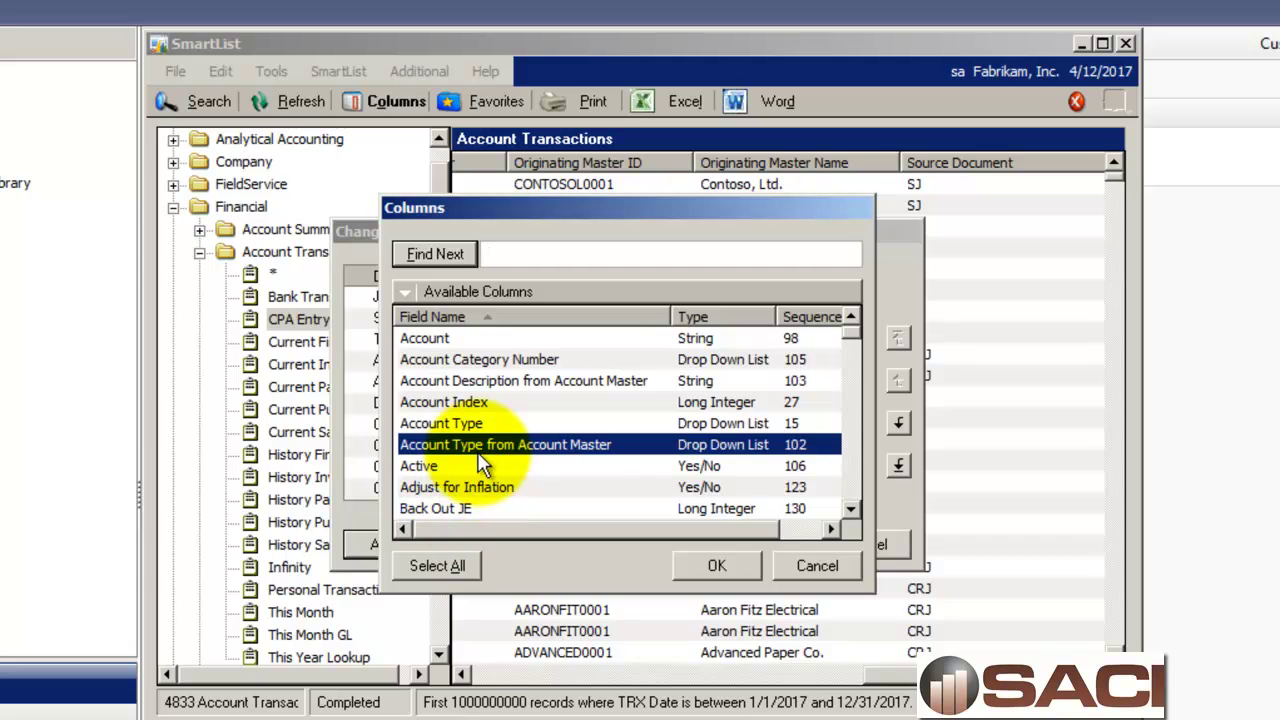
key("o")
left_click(717, 569)
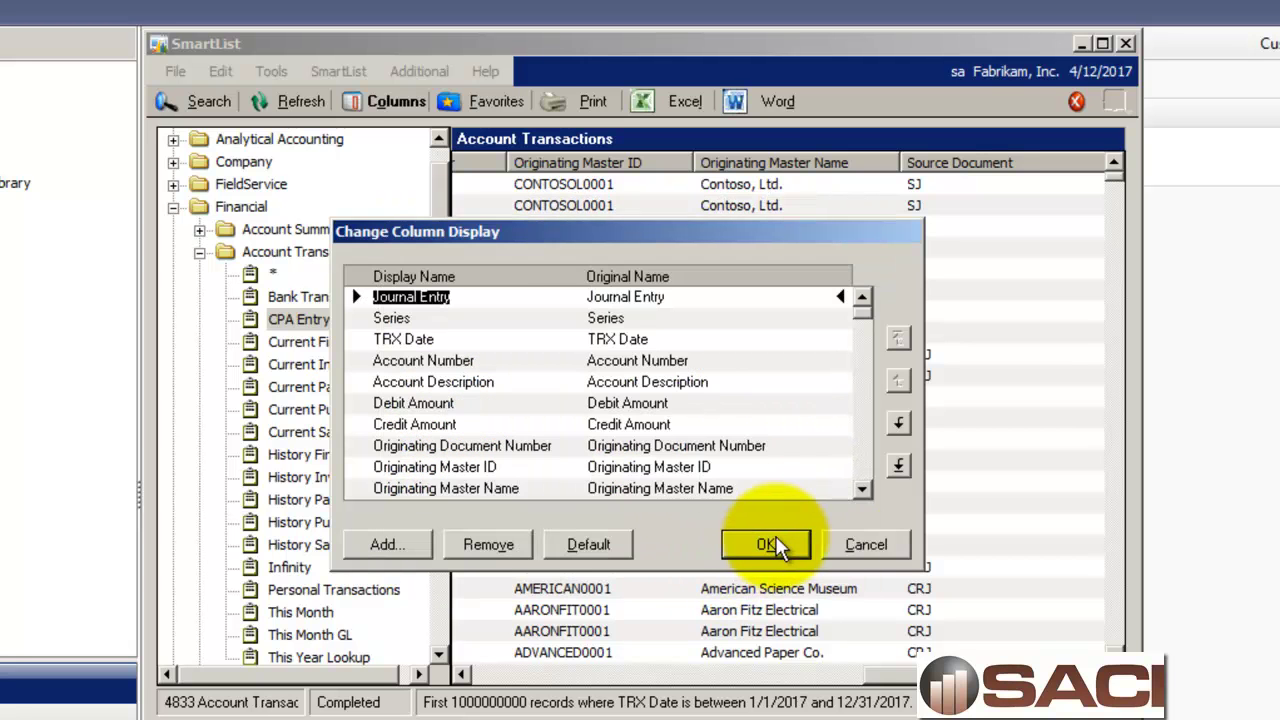
left_click(763, 542)
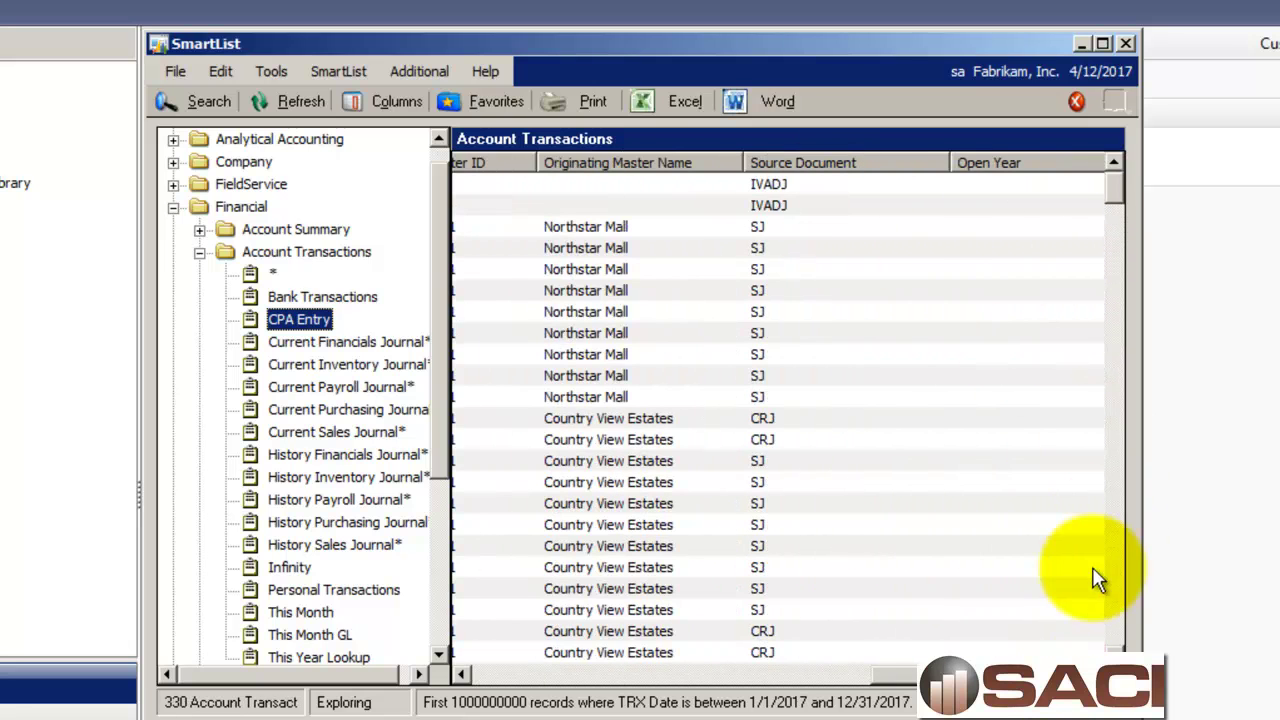
left_click(1112, 660)
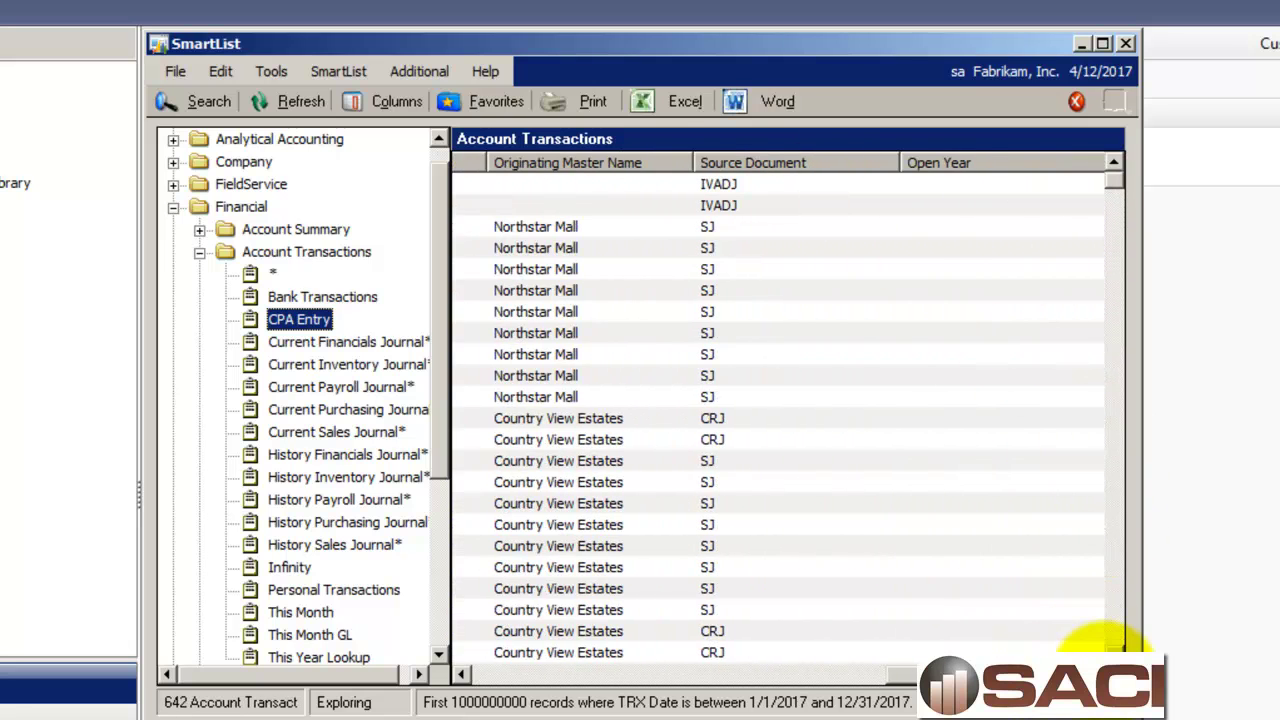
left_click(1116, 640)
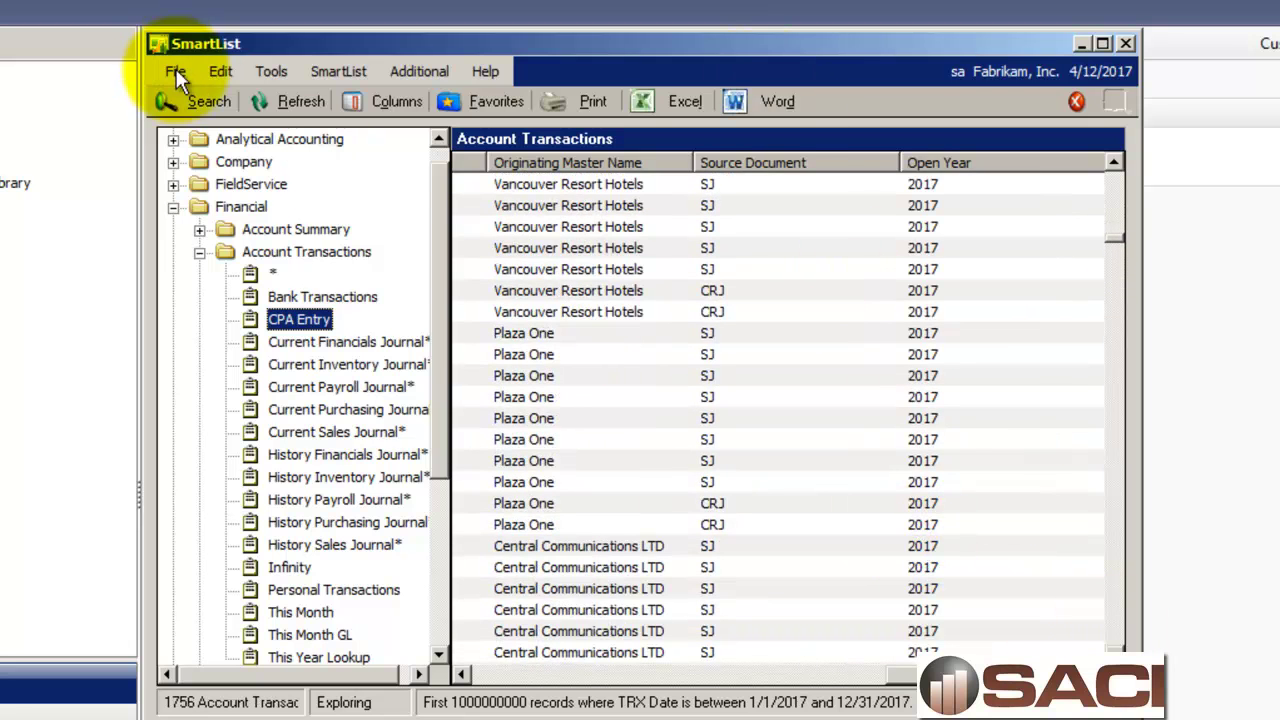
left_click(478, 101)
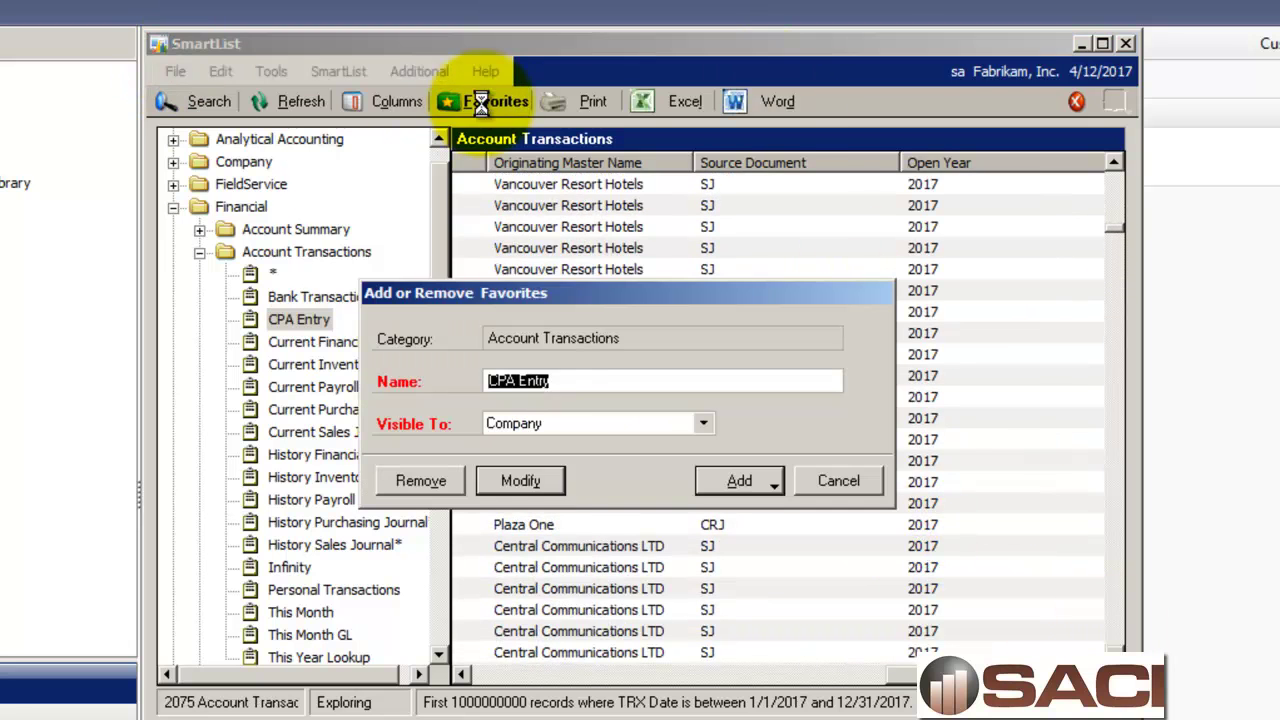
left_click(540, 479)
- Set the search criterion Open Year is equal to 2012
left_click(178, 102)
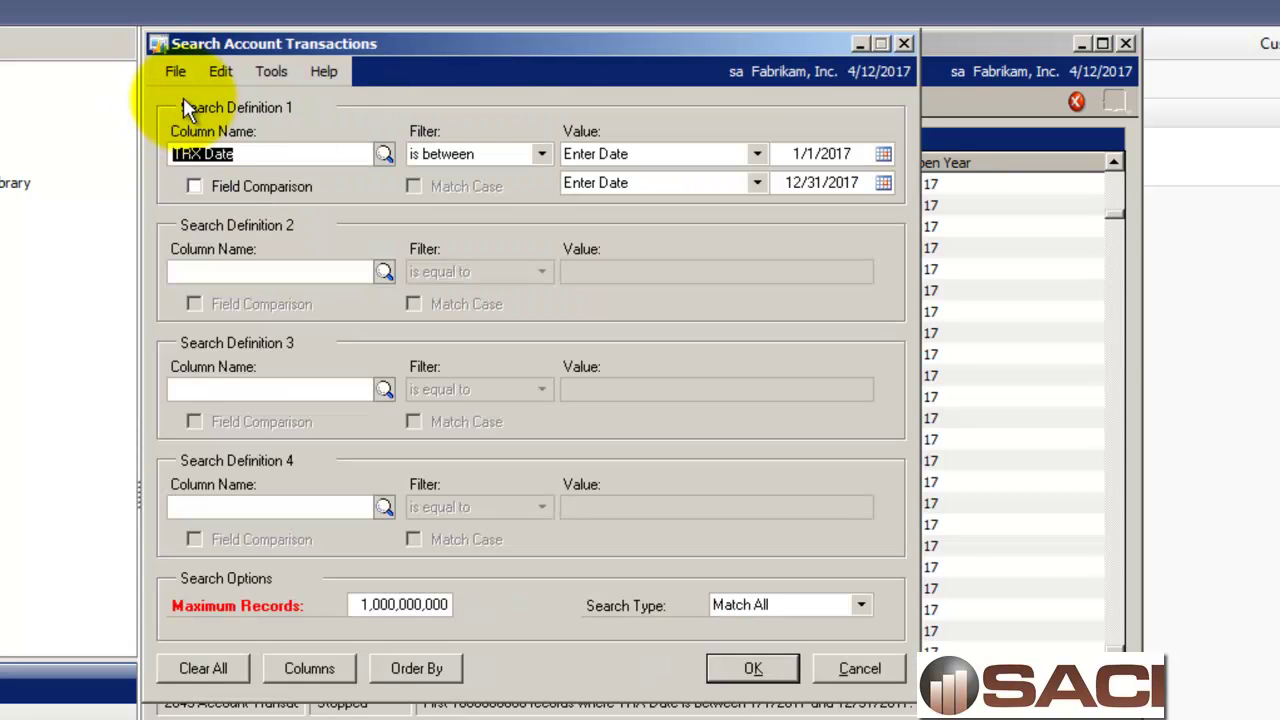
left_click(385, 154)
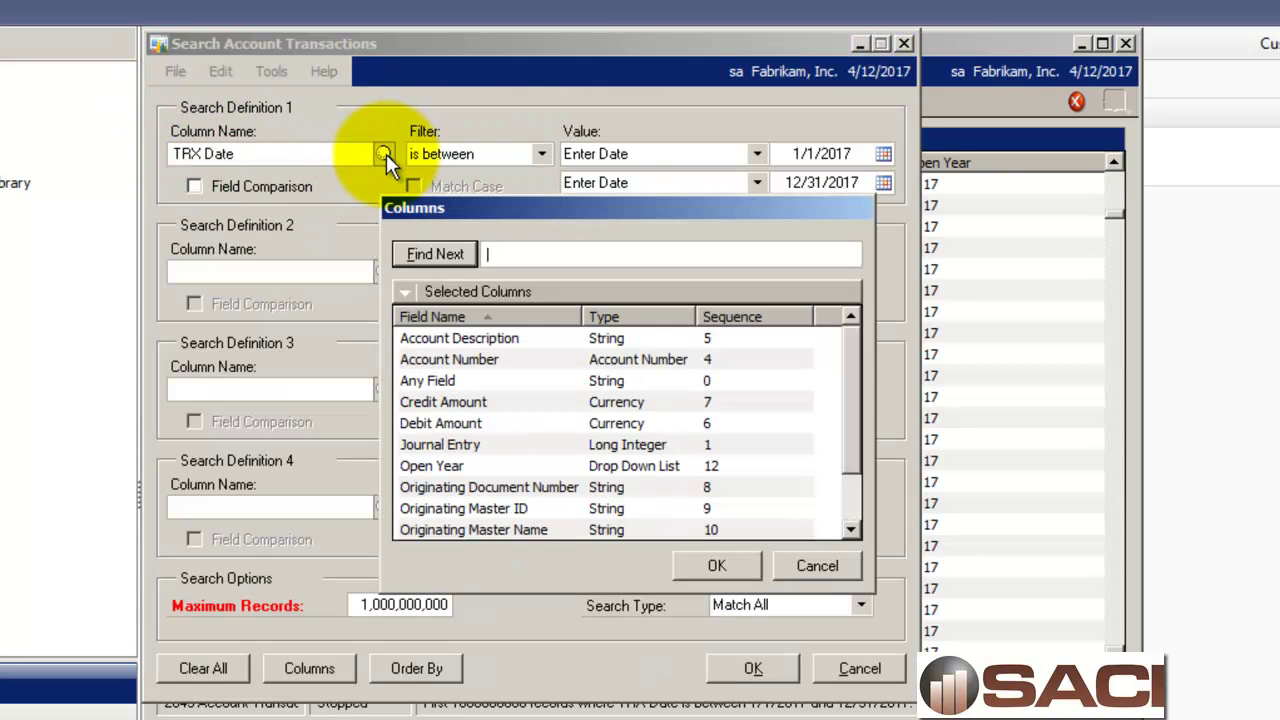
double_click(479, 470)
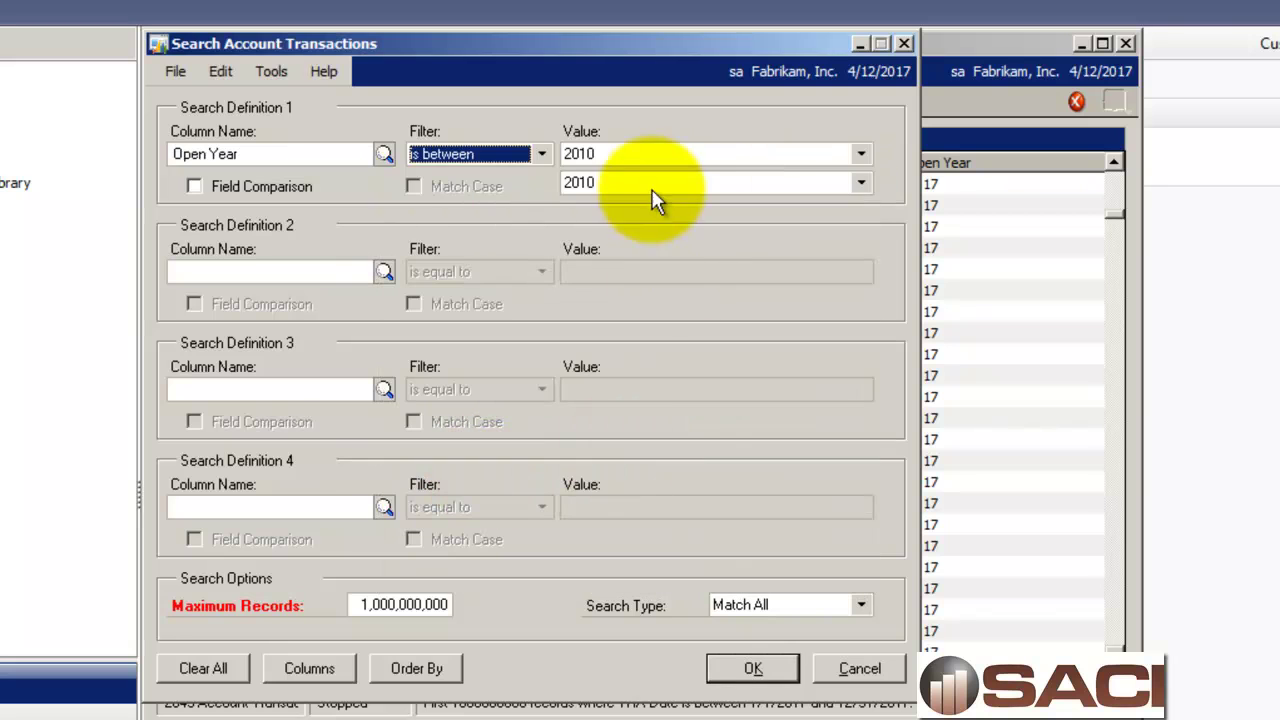
left_click(635, 156)
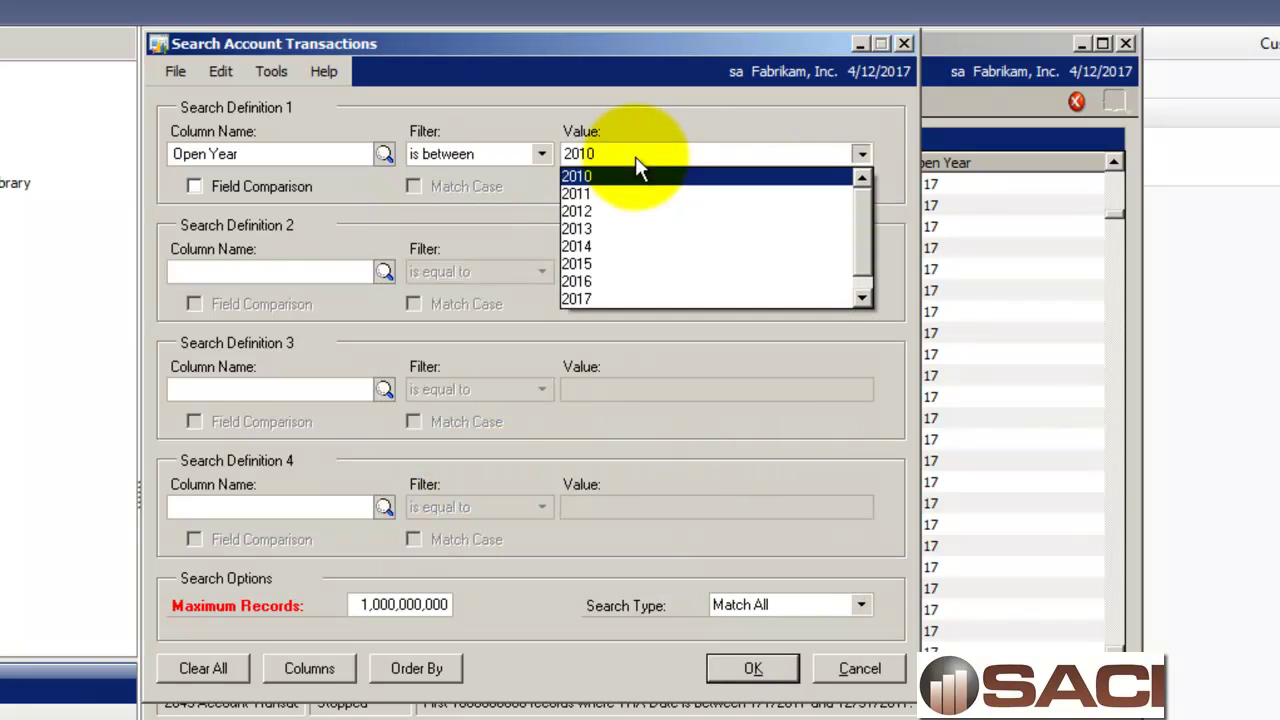
left_click(619, 210)
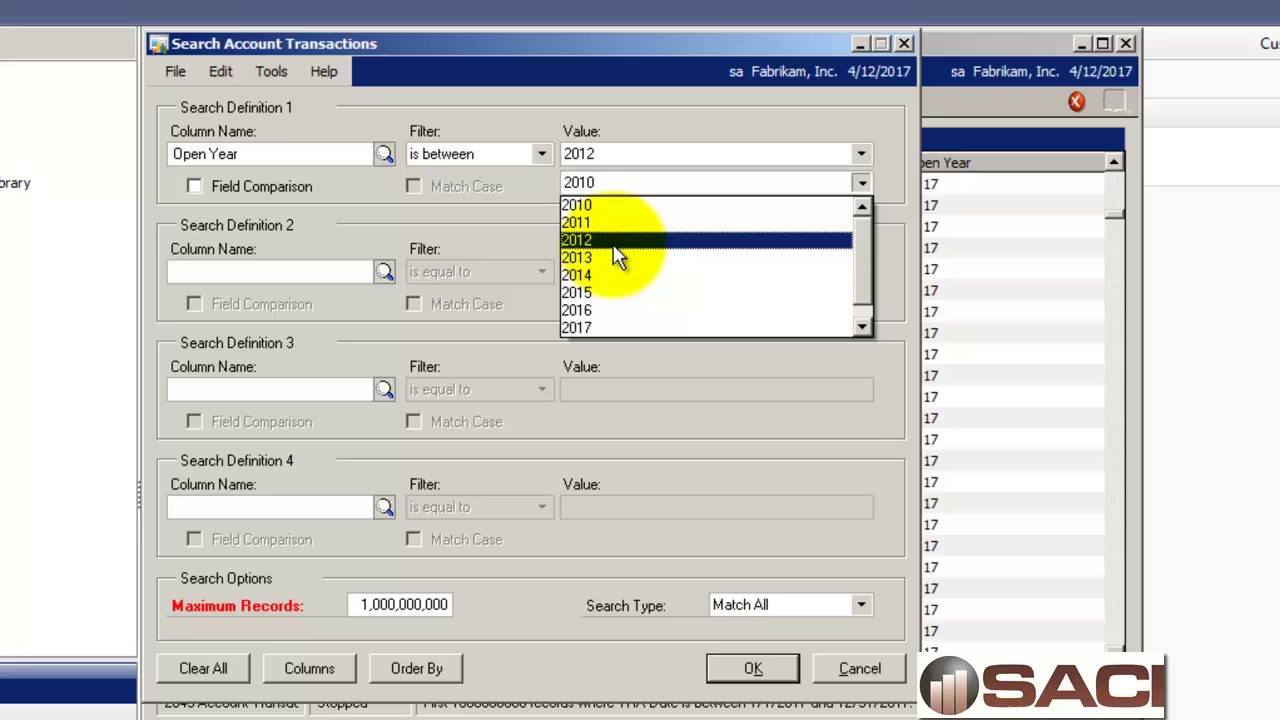
left_click(614, 242)
left_click(491, 150)
left_click(485, 187)
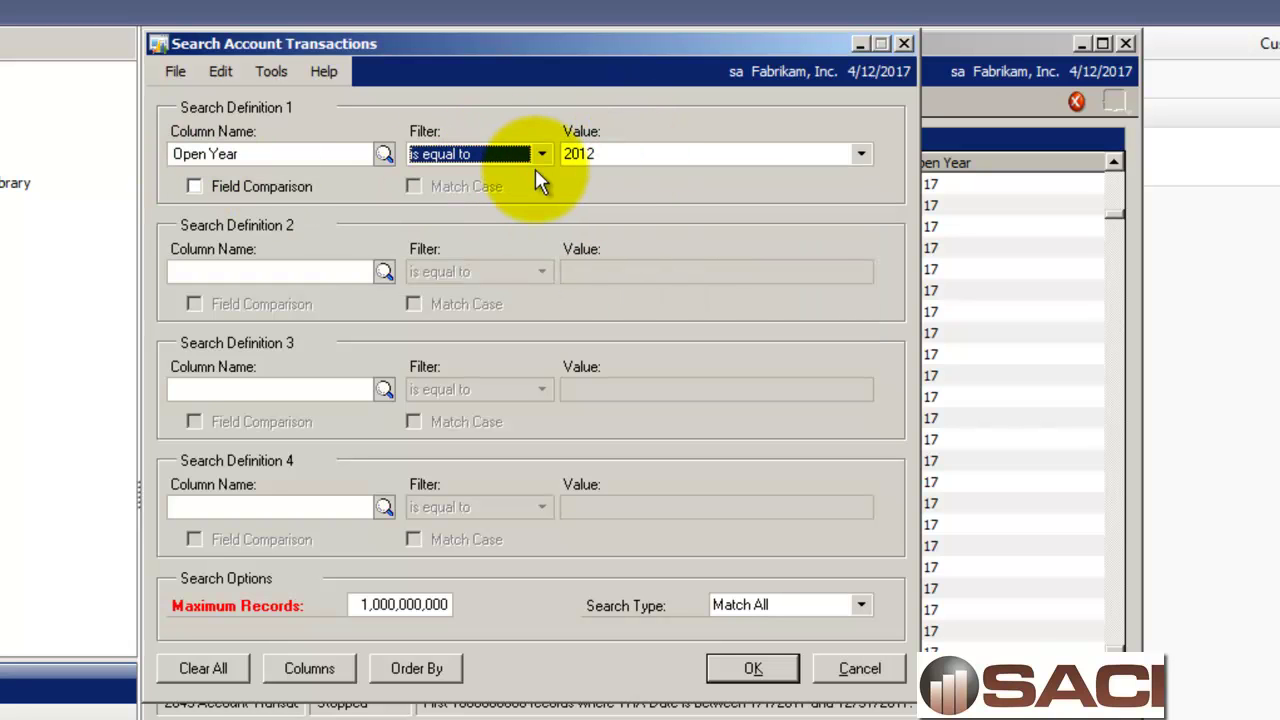
- Add the criterion Source Document is not equal to BBF and run the search
left_click(386, 272)
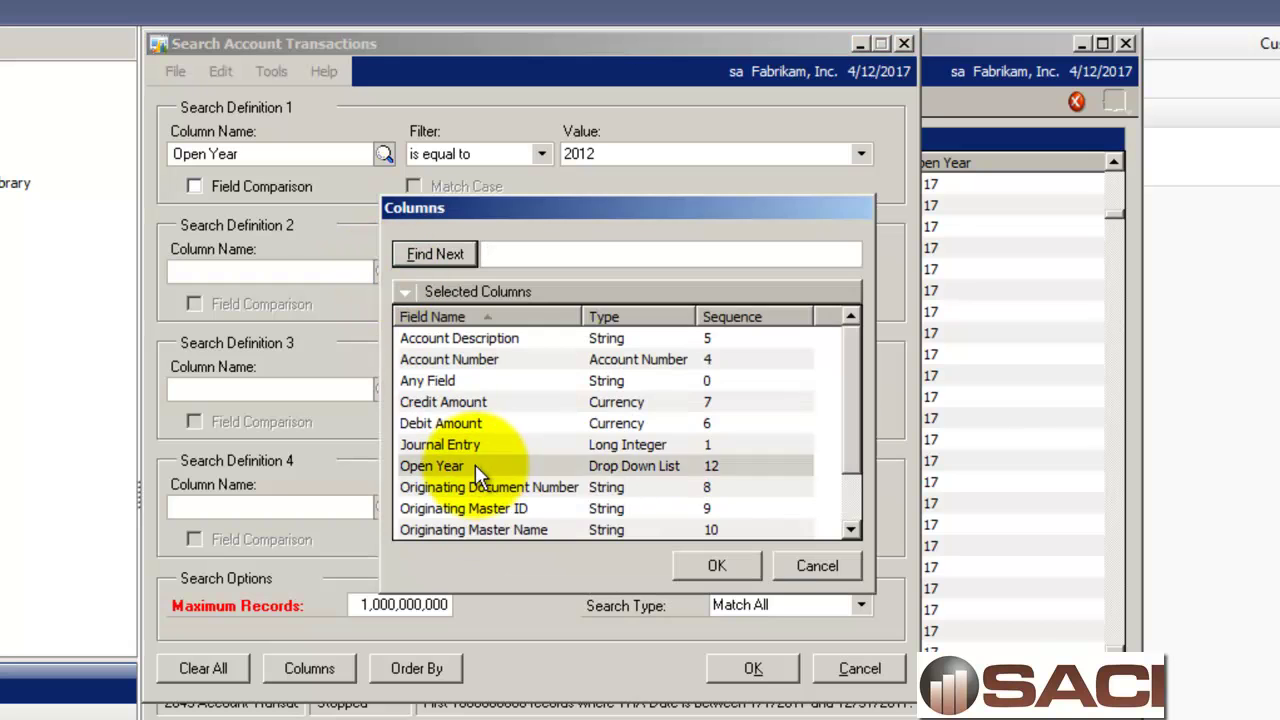
left_click(478, 466)
scroll(482, 480, "down", 1)
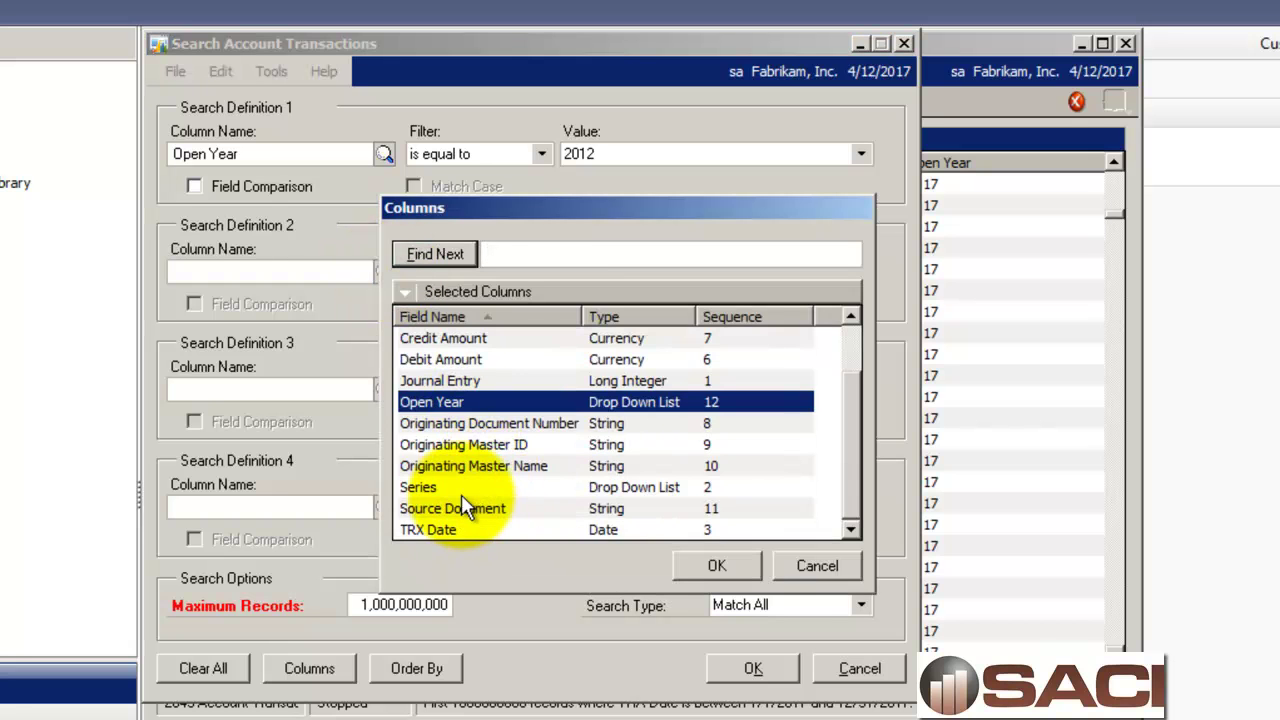
double_click(465, 508)
left_click(489, 268)
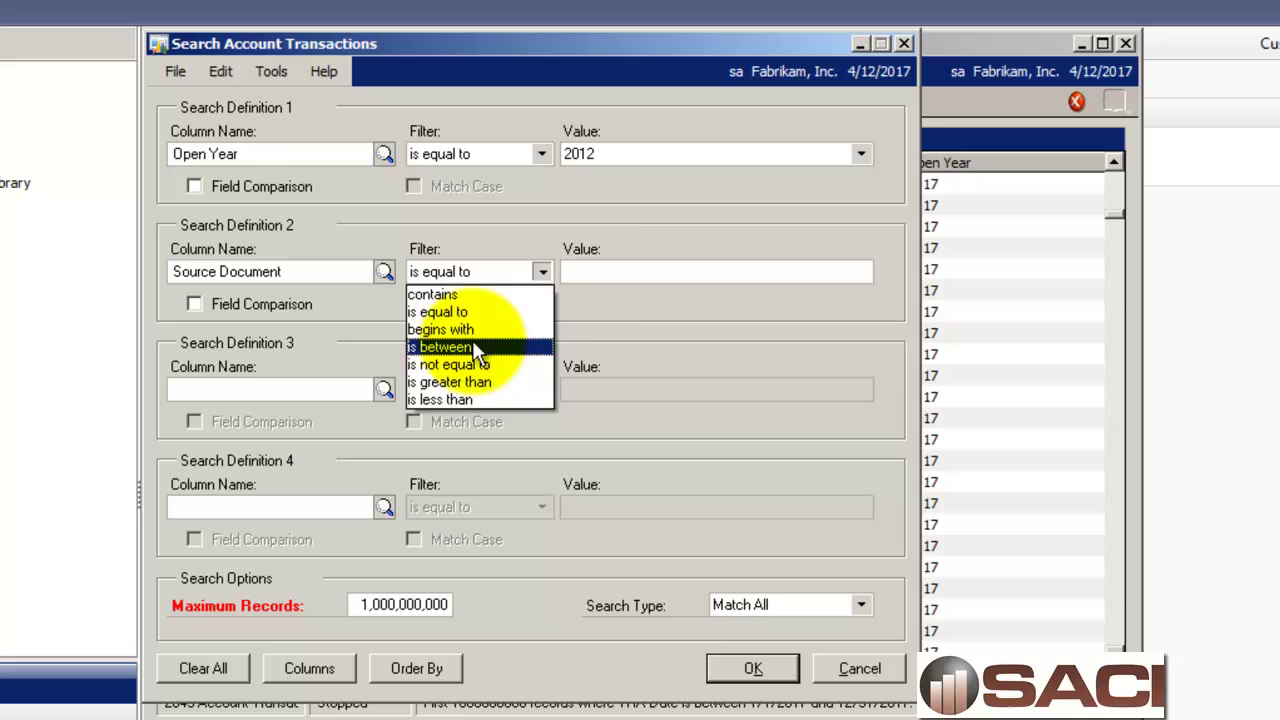
left_click(470, 366)
left_click(603, 273)
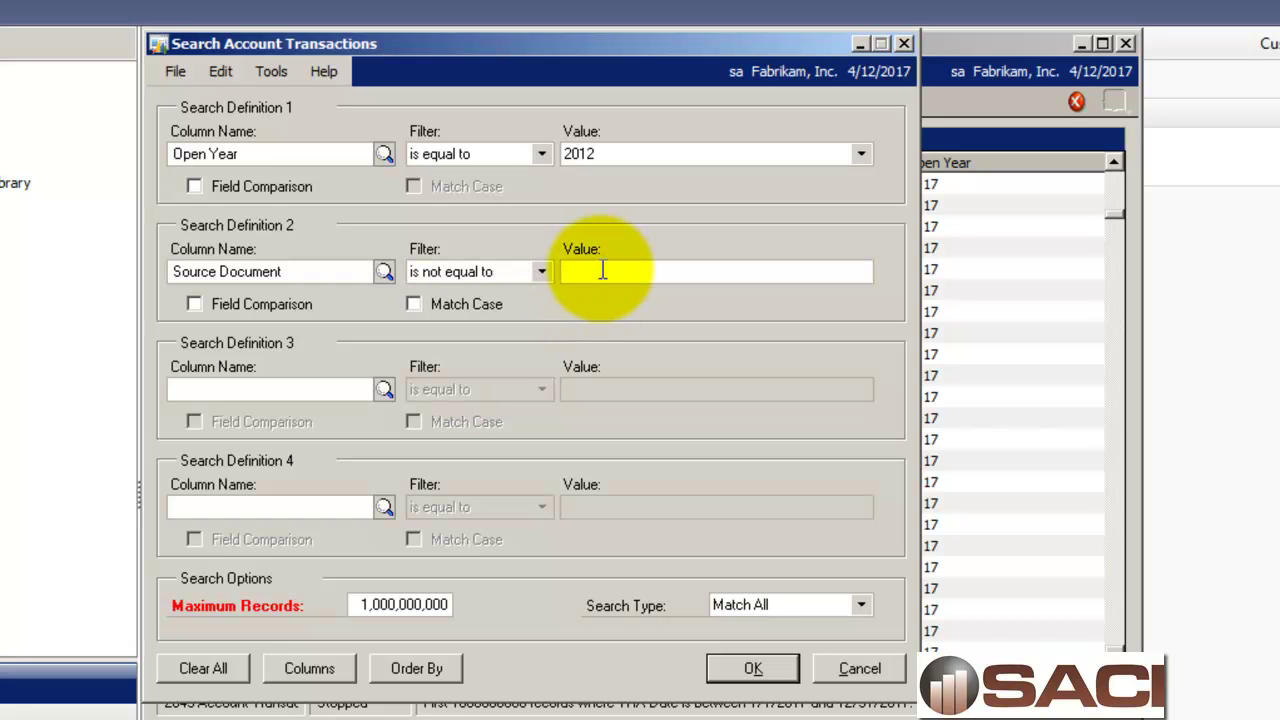
type("BBF")
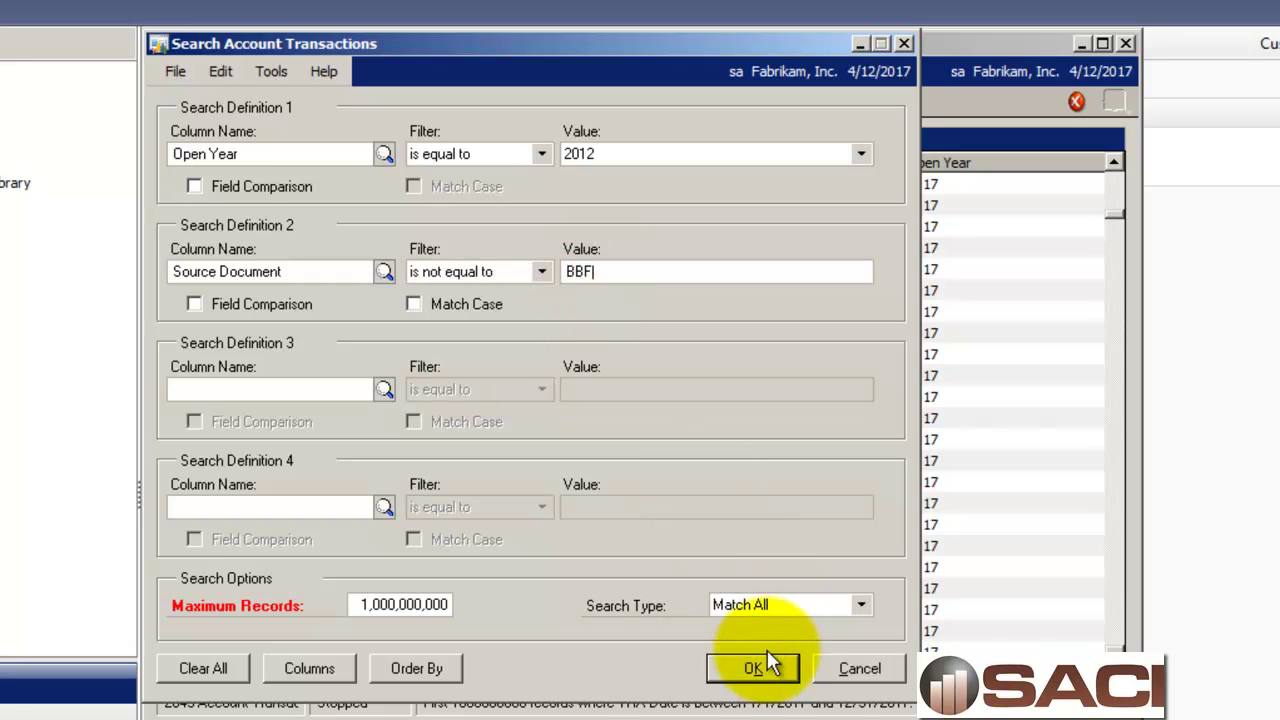
left_click(762, 668)
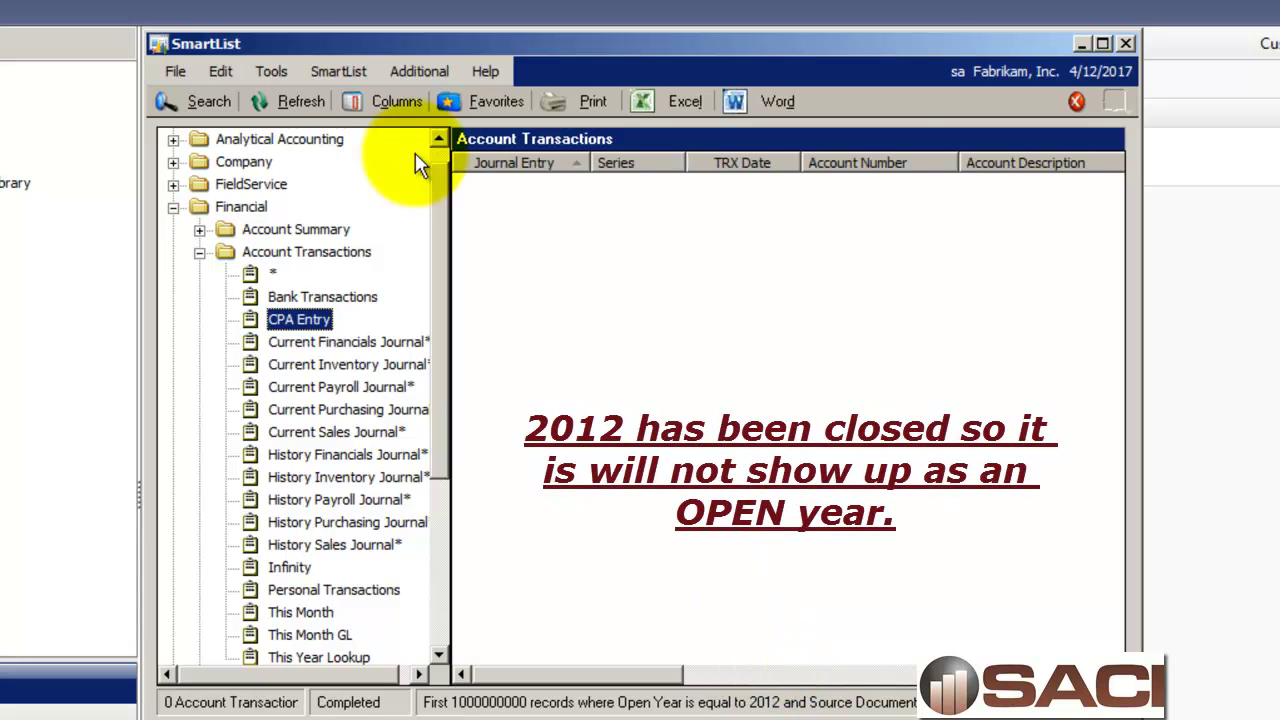
- Change the Open Year criterion to 2014 and rerun the search
left_click(209, 102)
left_click(690, 155)
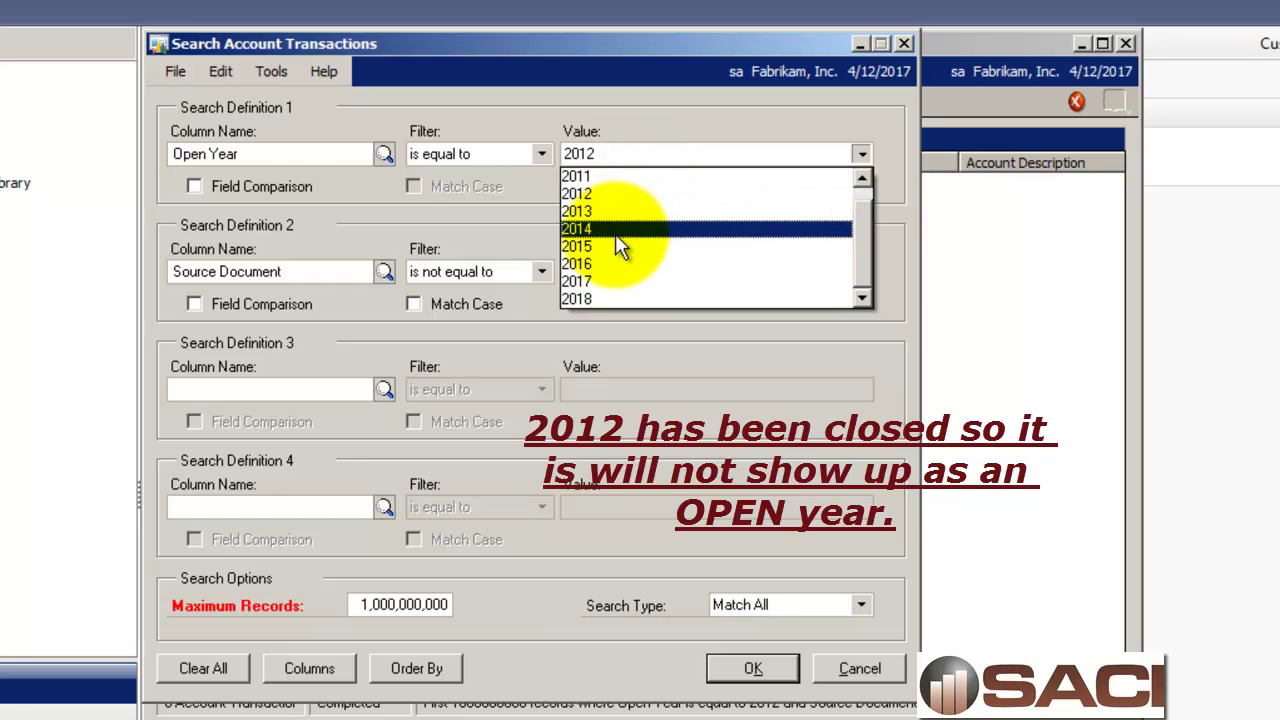
left_click(617, 229)
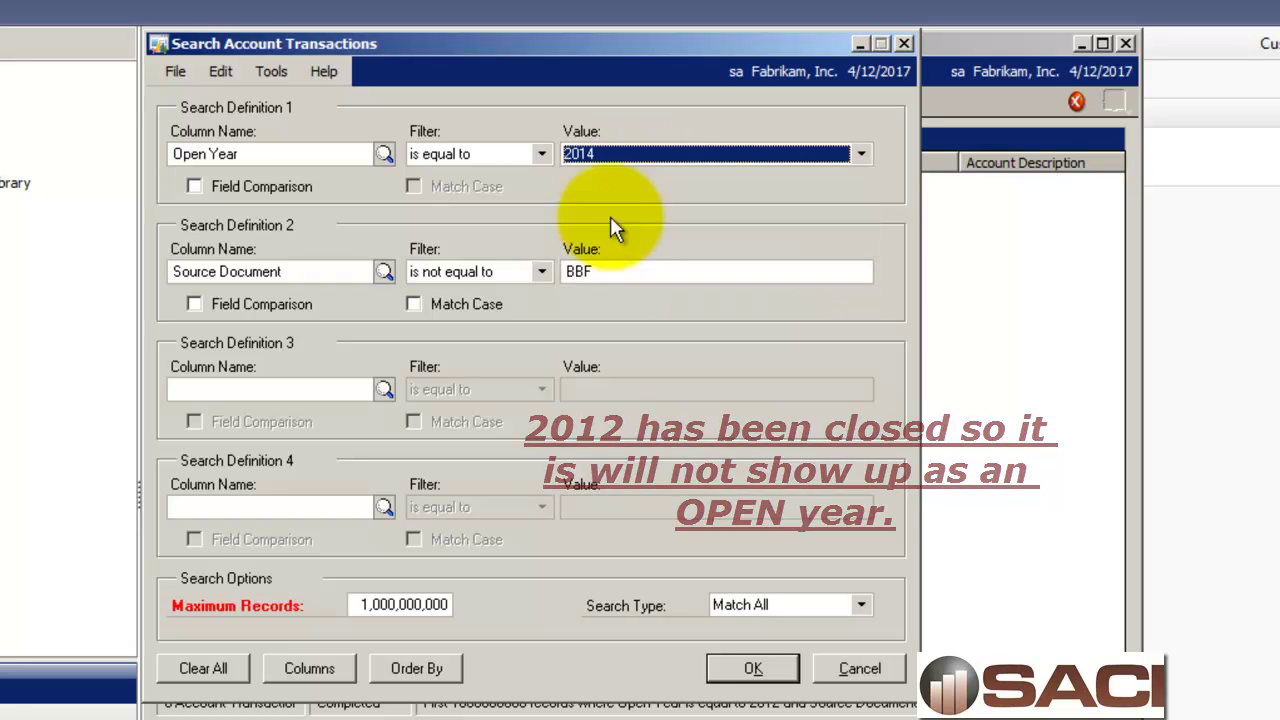
left_click(745, 668)
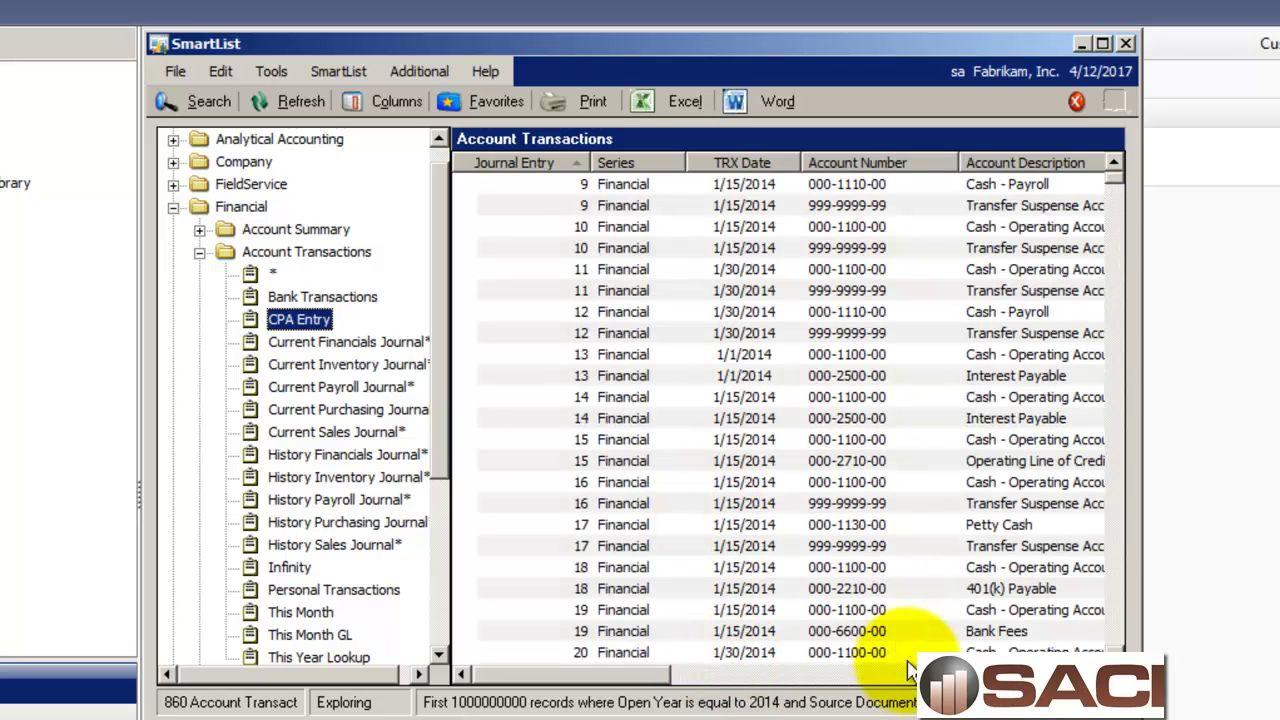
left_click_drag(640, 676, 1040, 676)
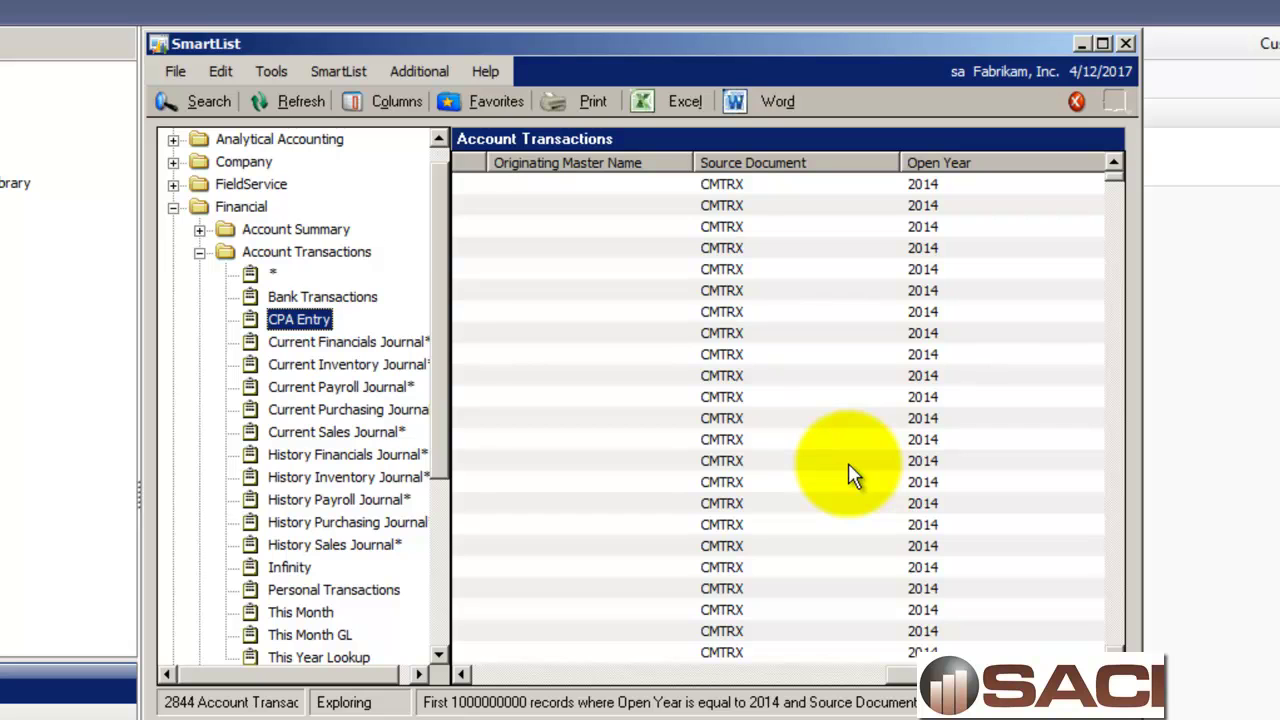
- Update the CPA Entry favorite with the 2014 search, which loads 6,265 records
left_click(500, 101)
left_click(514, 476)
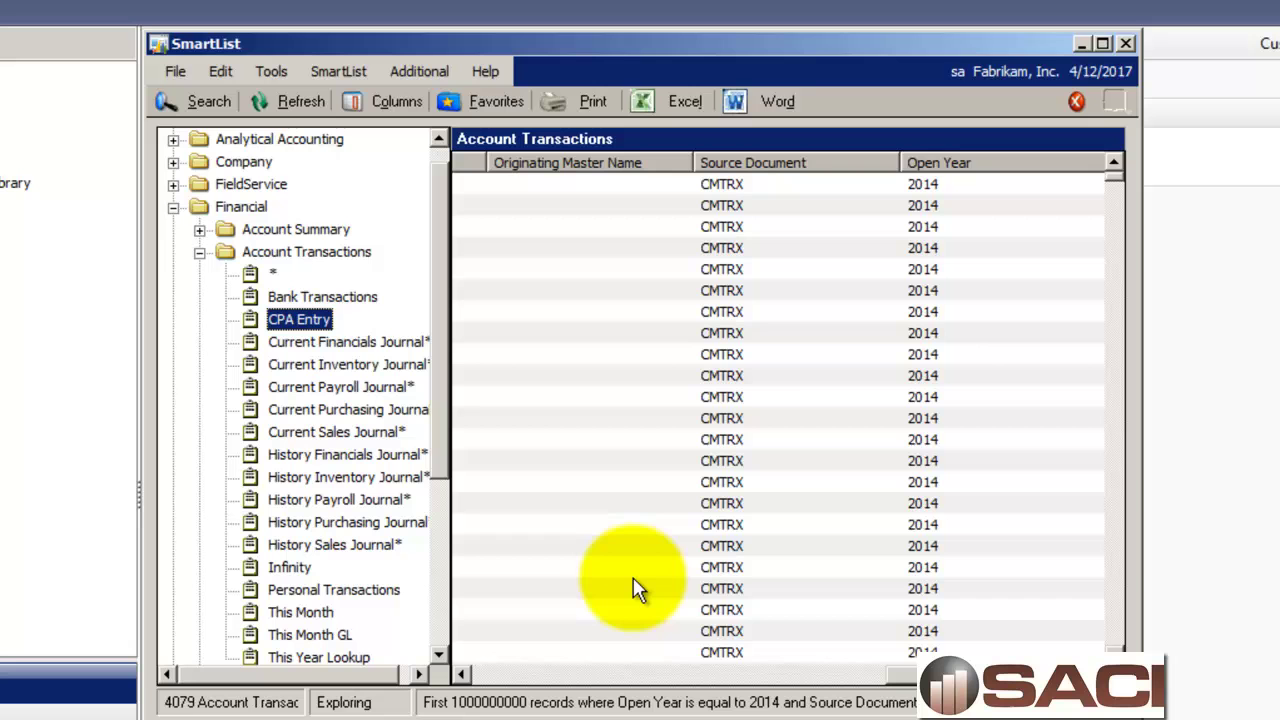
left_click(549, 676)
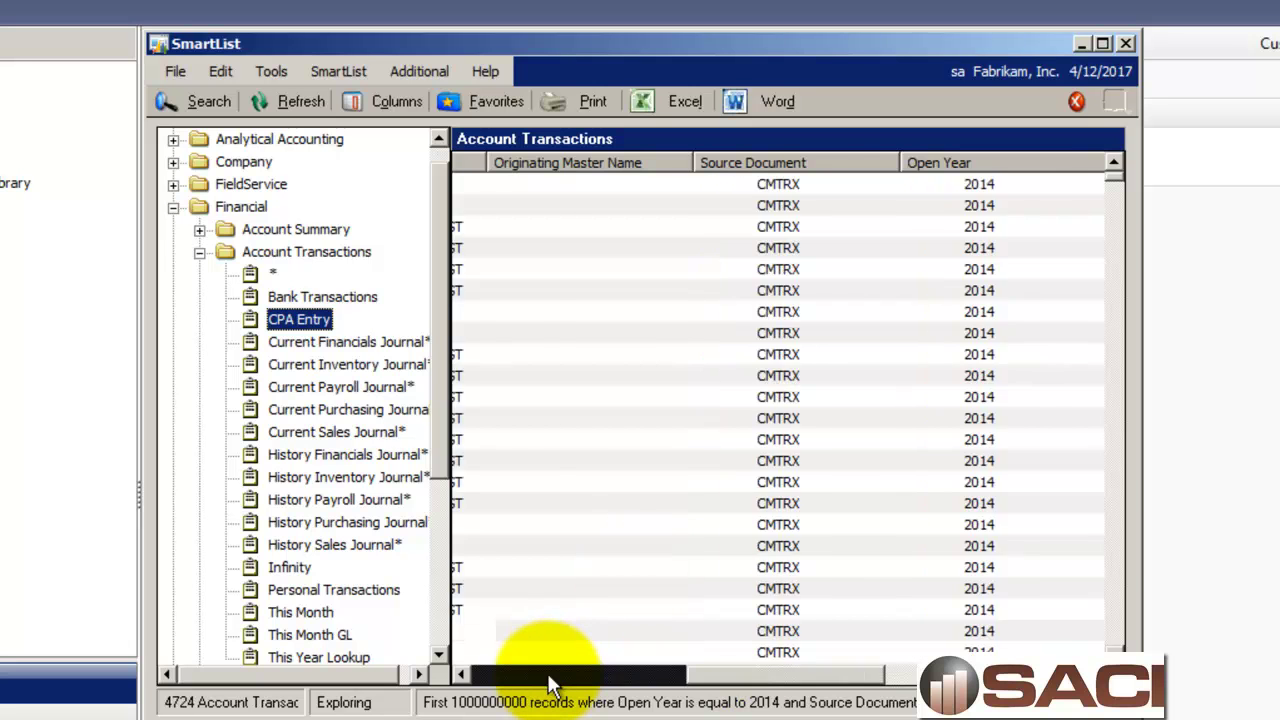
left_click_drag(549, 676, 532, 677)
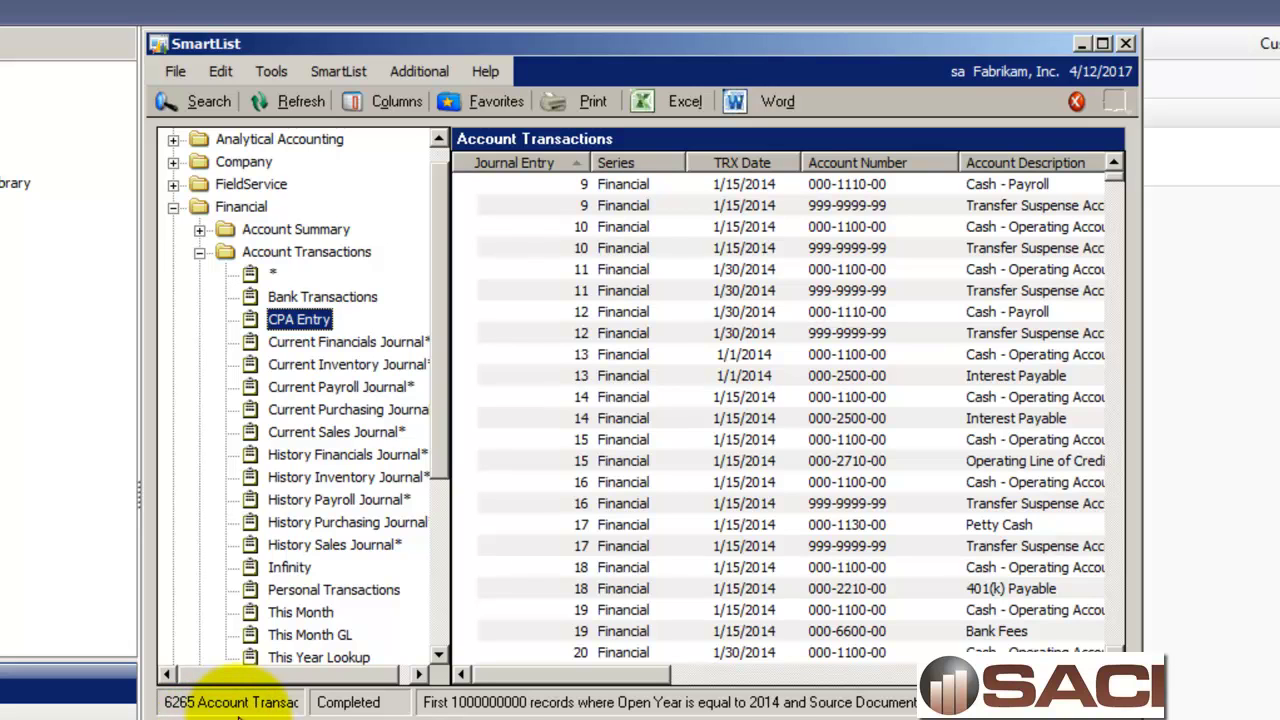
- Export the filtered CPA Entry transactions from SmartList to a new Excel workbook
left_click(649, 97)
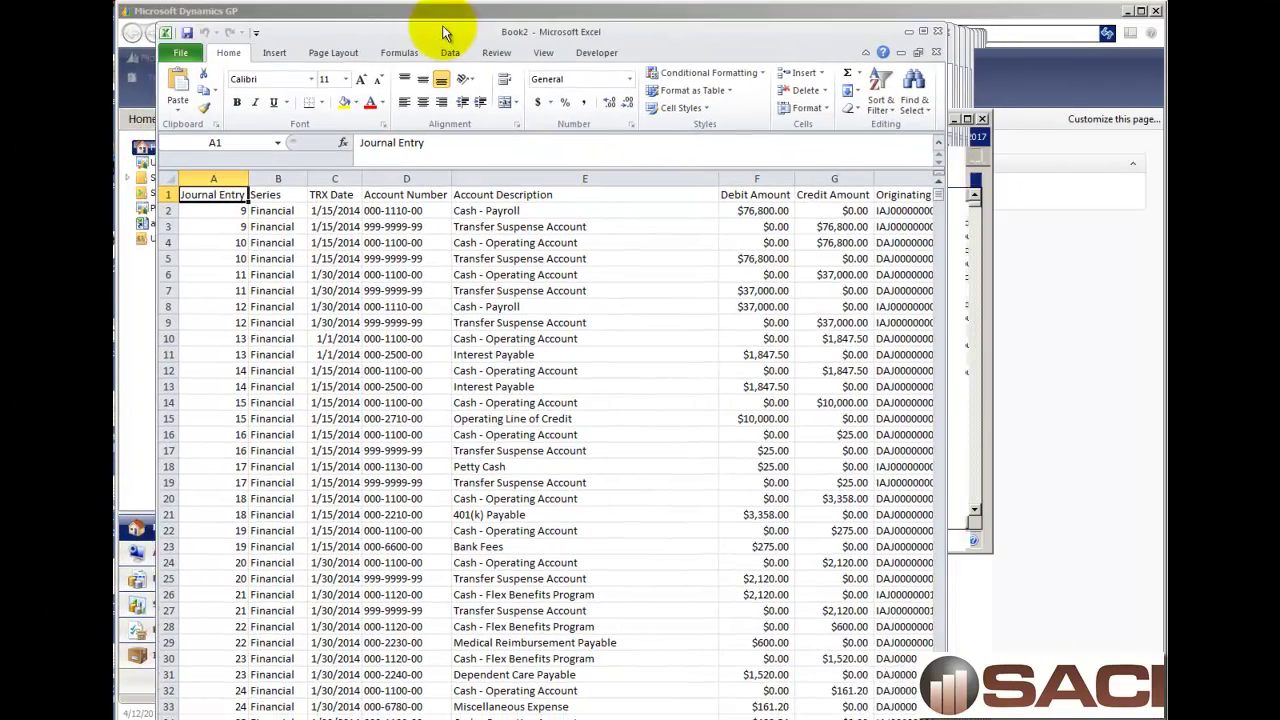
- Maximize the exported Excel workbook and select the entire worksheet
left_click_drag(445, 33, 407, 13)
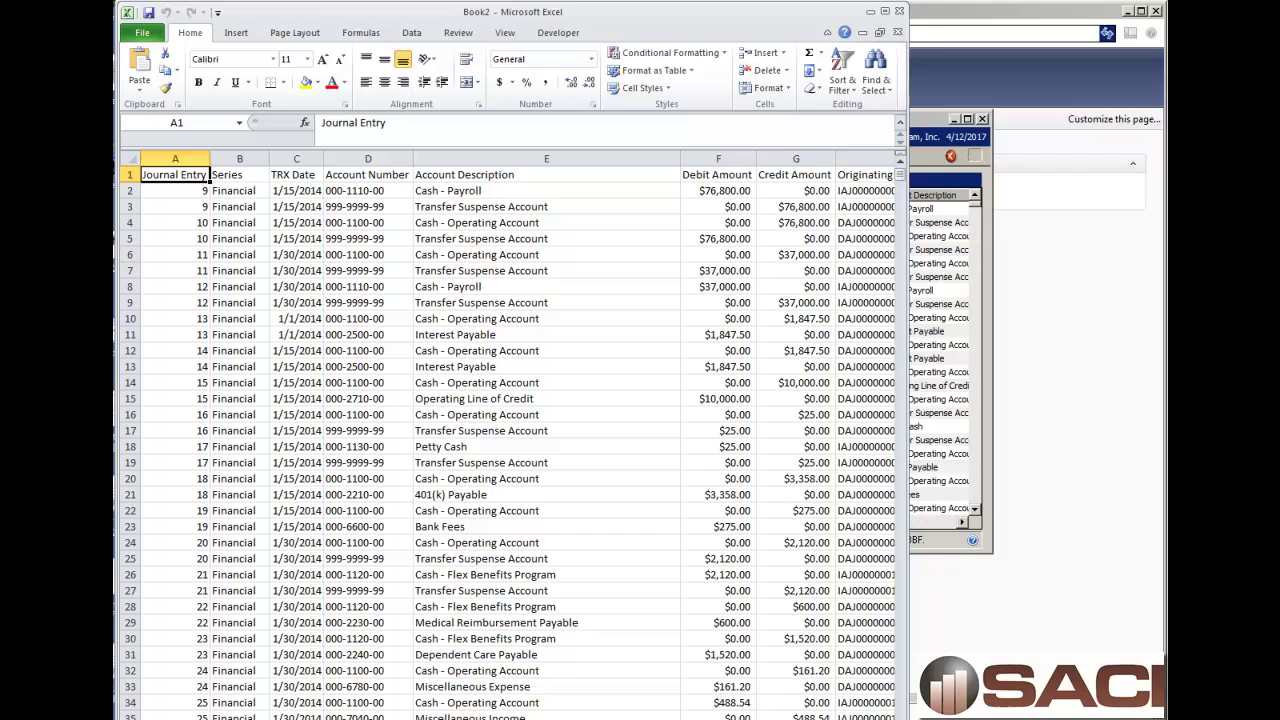
key("super+Up")
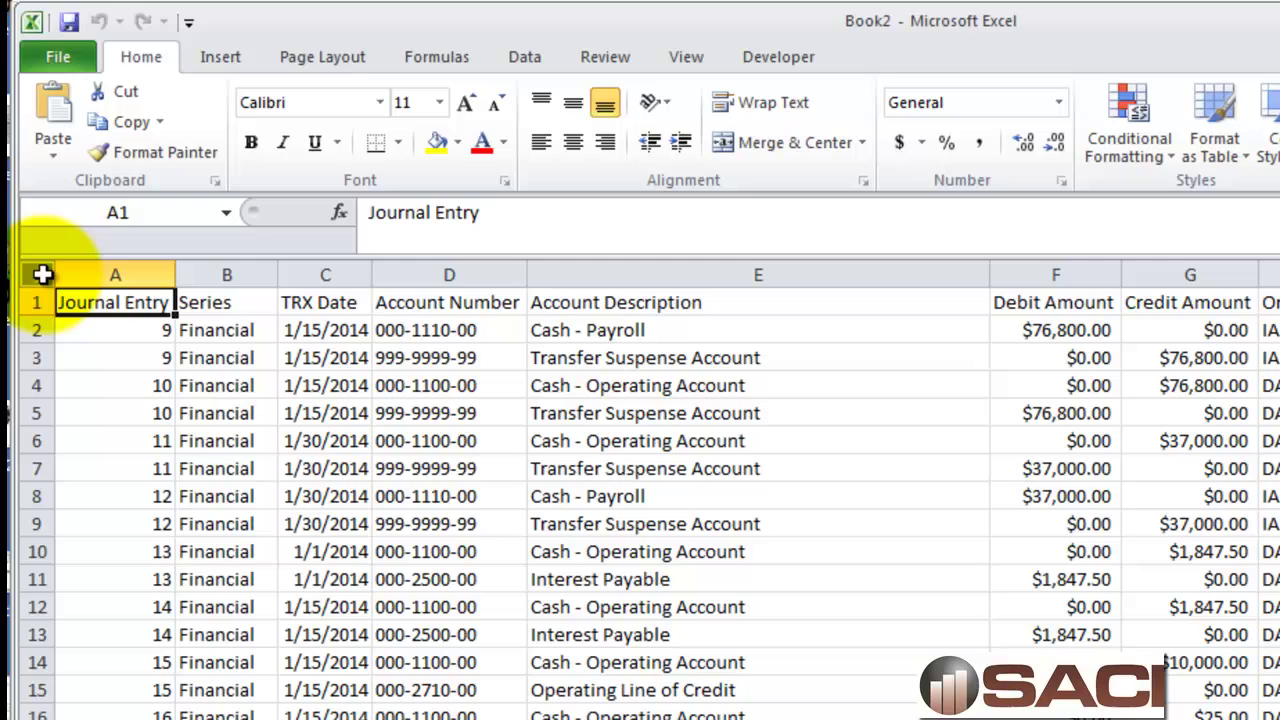
left_click(36, 274)
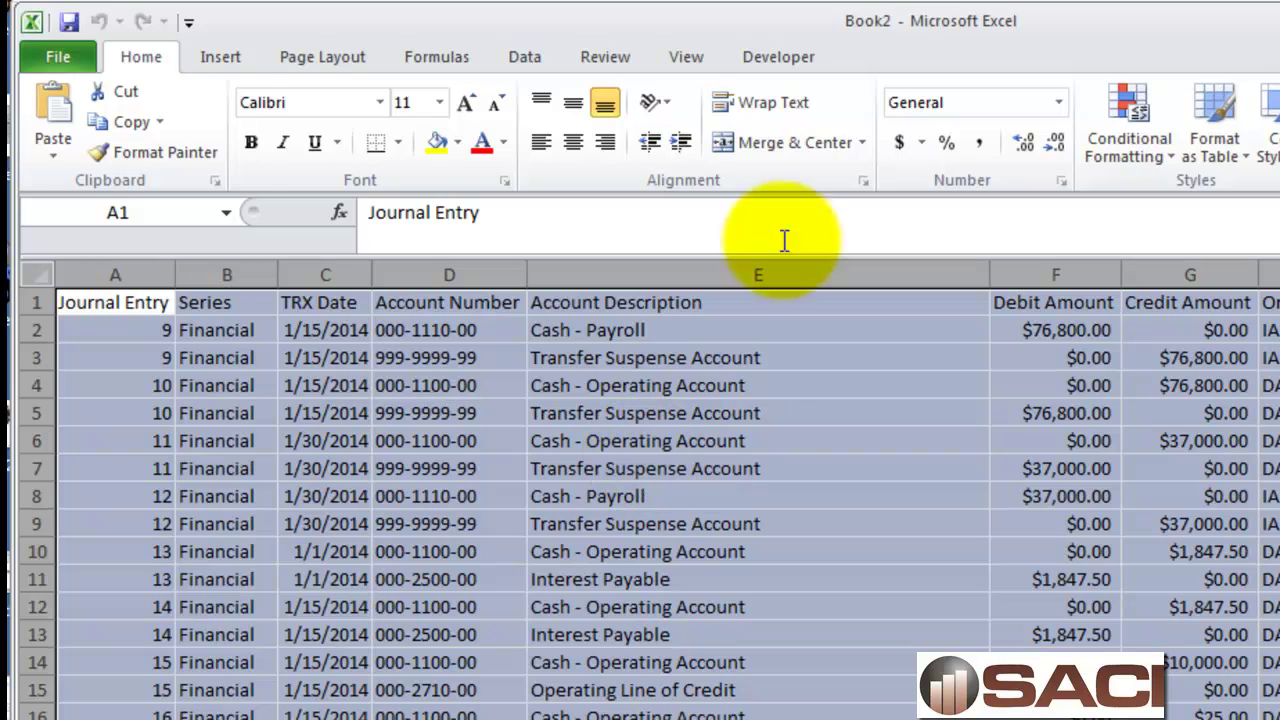
- Sort the whole transaction sheet by Account Number, values, A to Z
left_click(530, 58)
left_click(672, 116)
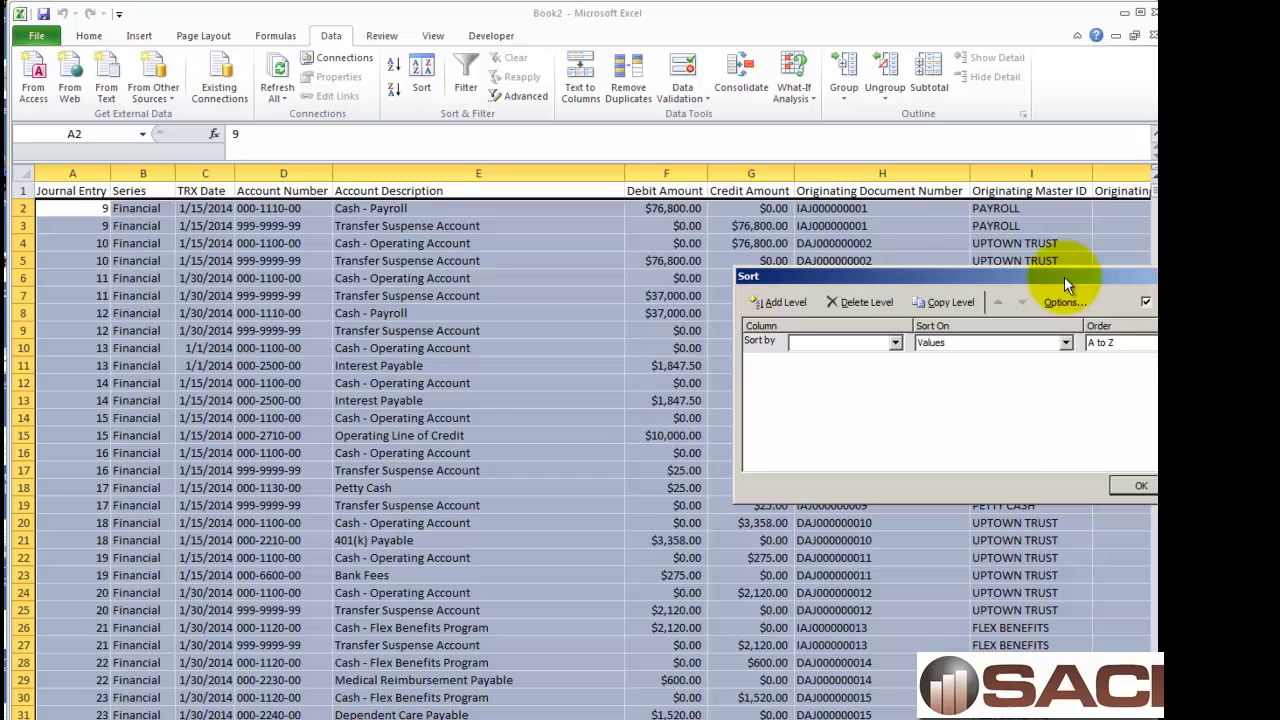
left_click(660, 351)
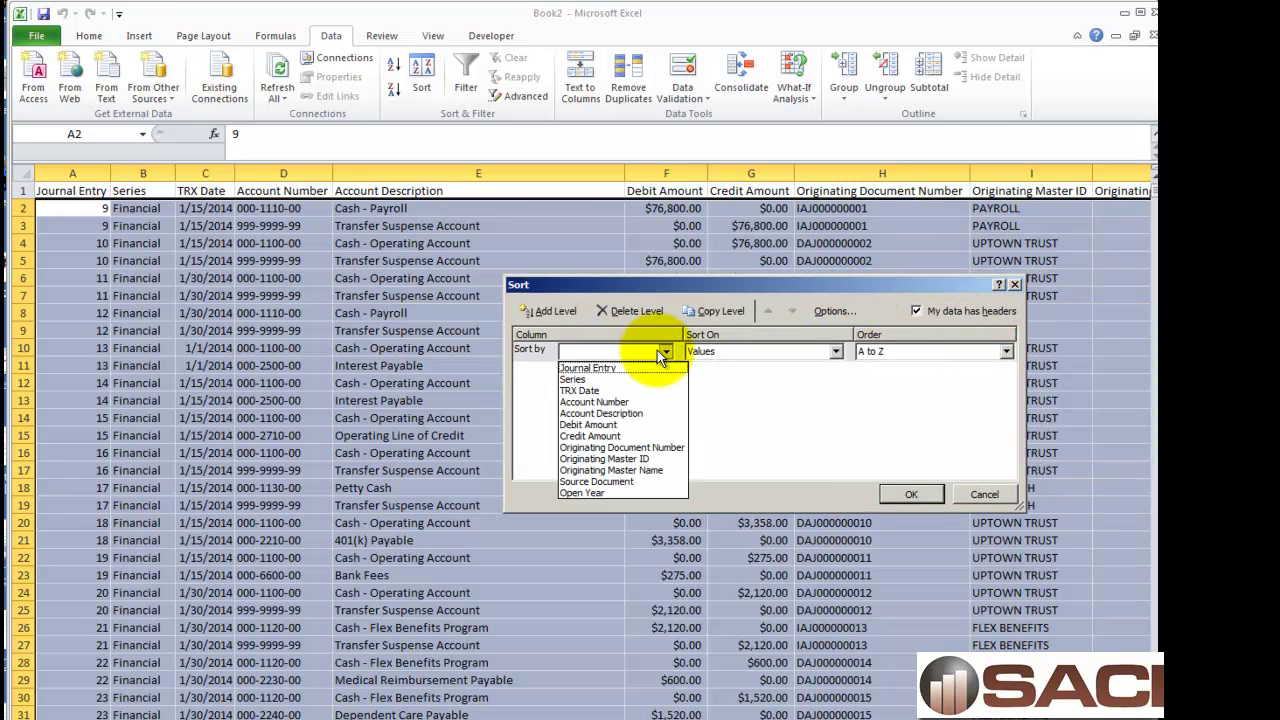
left_click(628, 402)
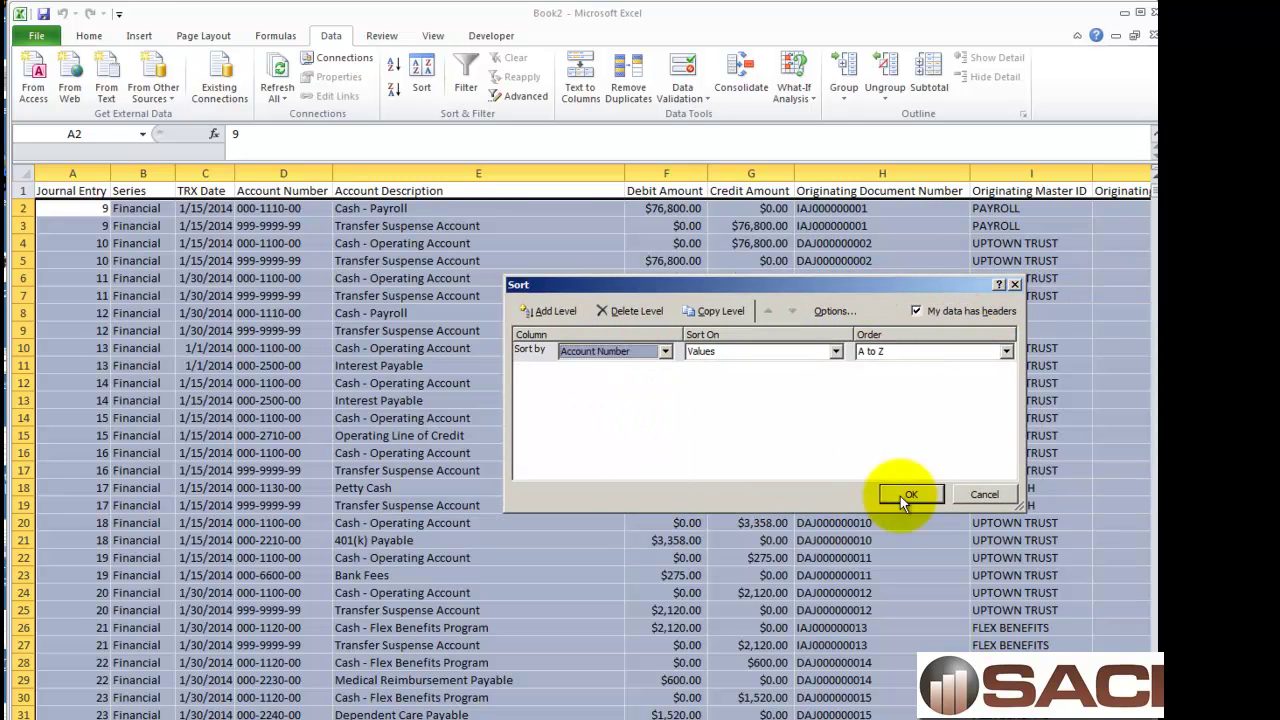
left_click(911, 494)
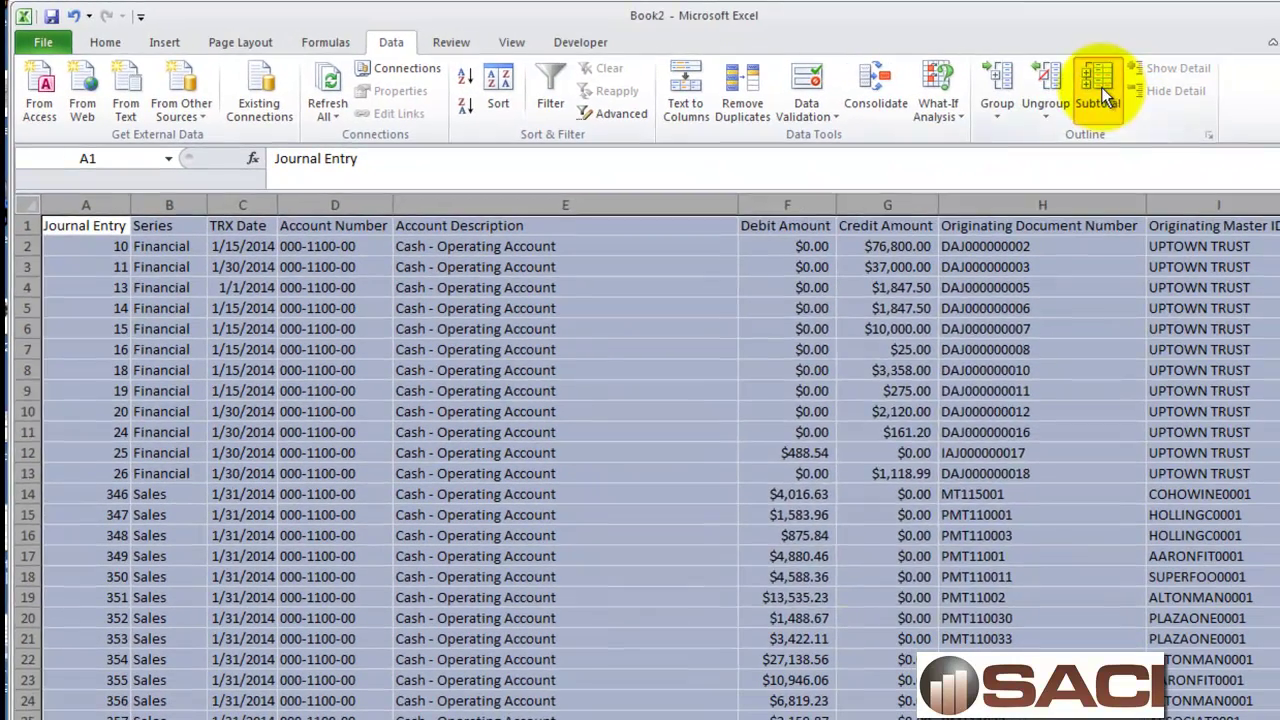
- Subtotal at each Account Number change with Sum on Debit and Credit Amount, excluding Open Year
left_click(1100, 88)
left_click(882, 349)
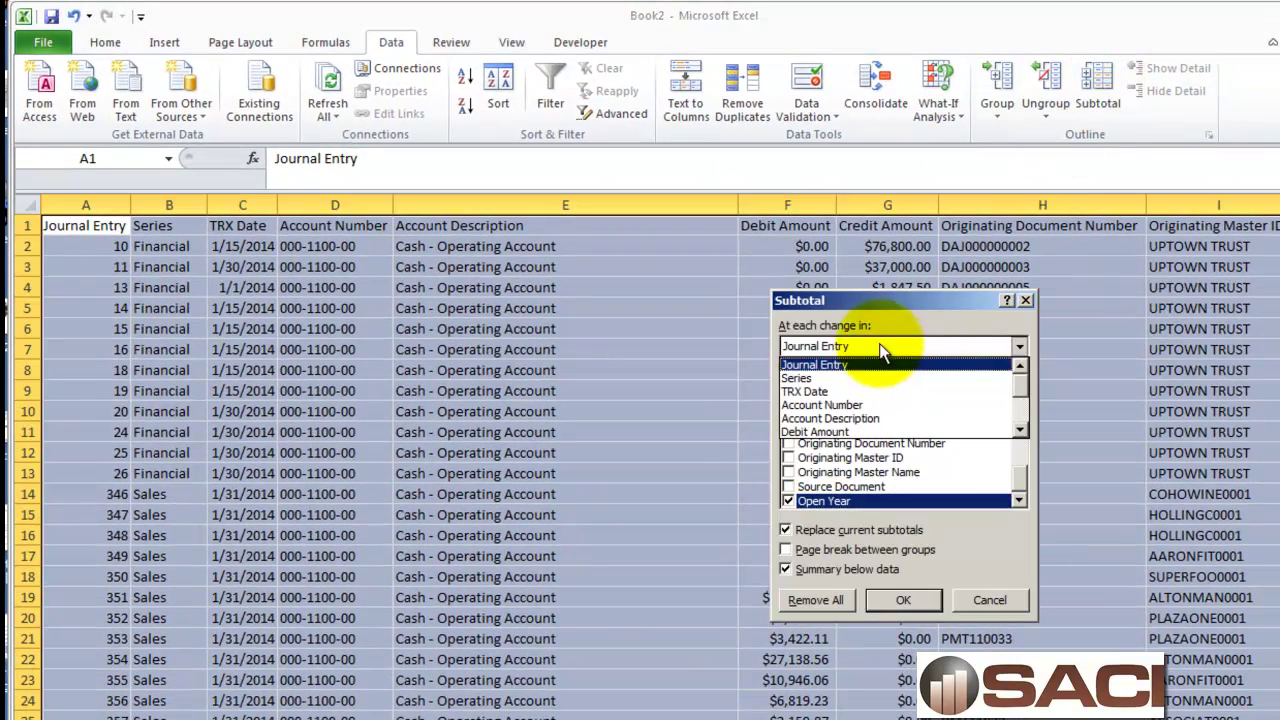
left_click(859, 406)
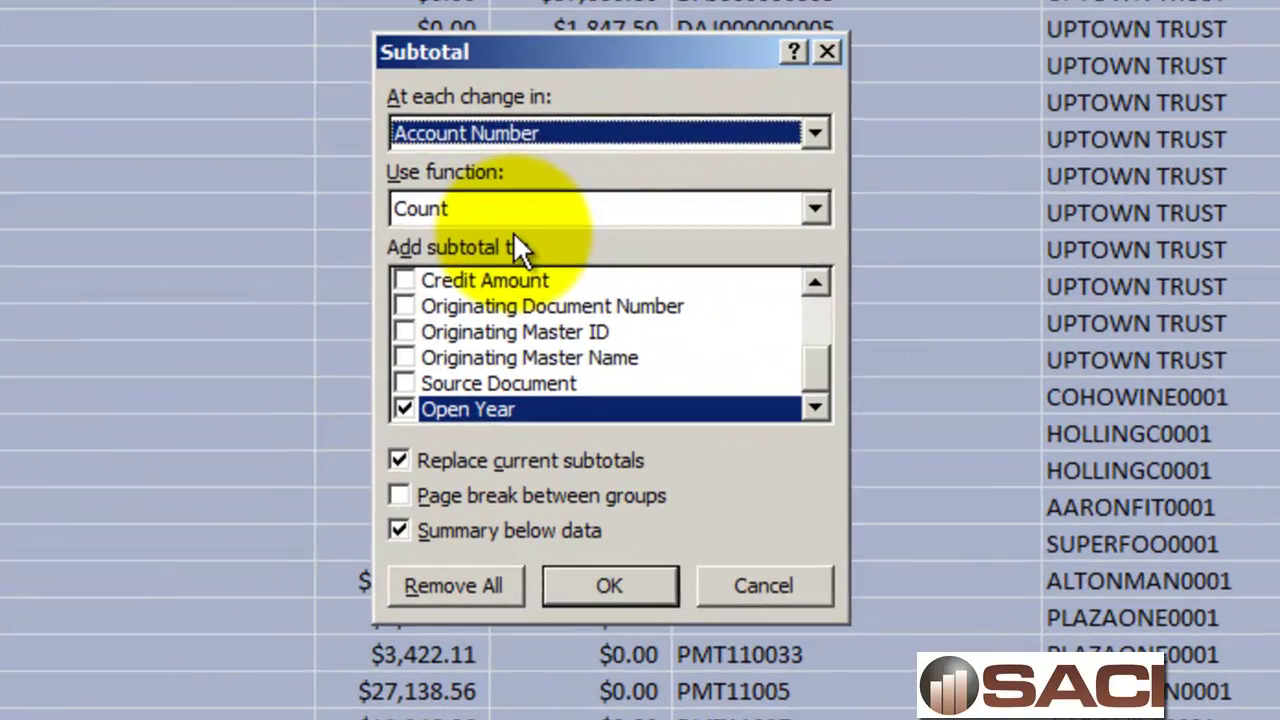
left_click(852, 391)
left_click(503, 241)
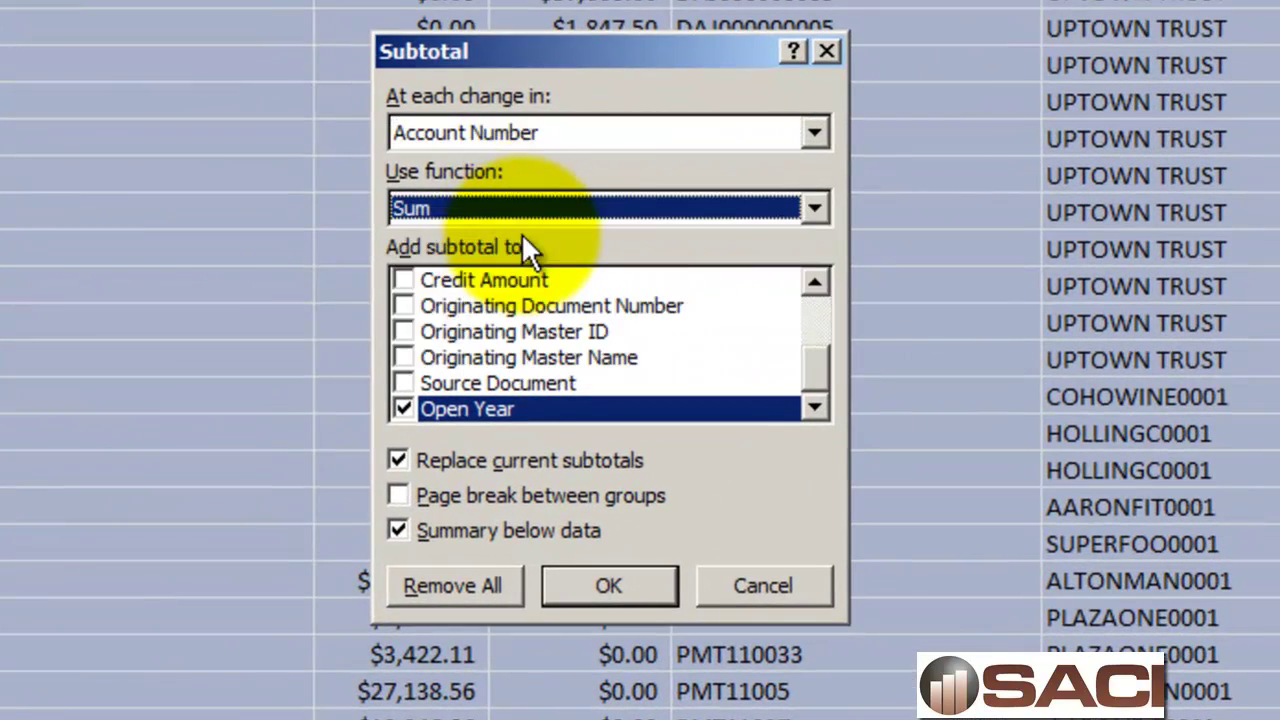
left_click(404, 409)
scroll(420, 390, "up", 3)
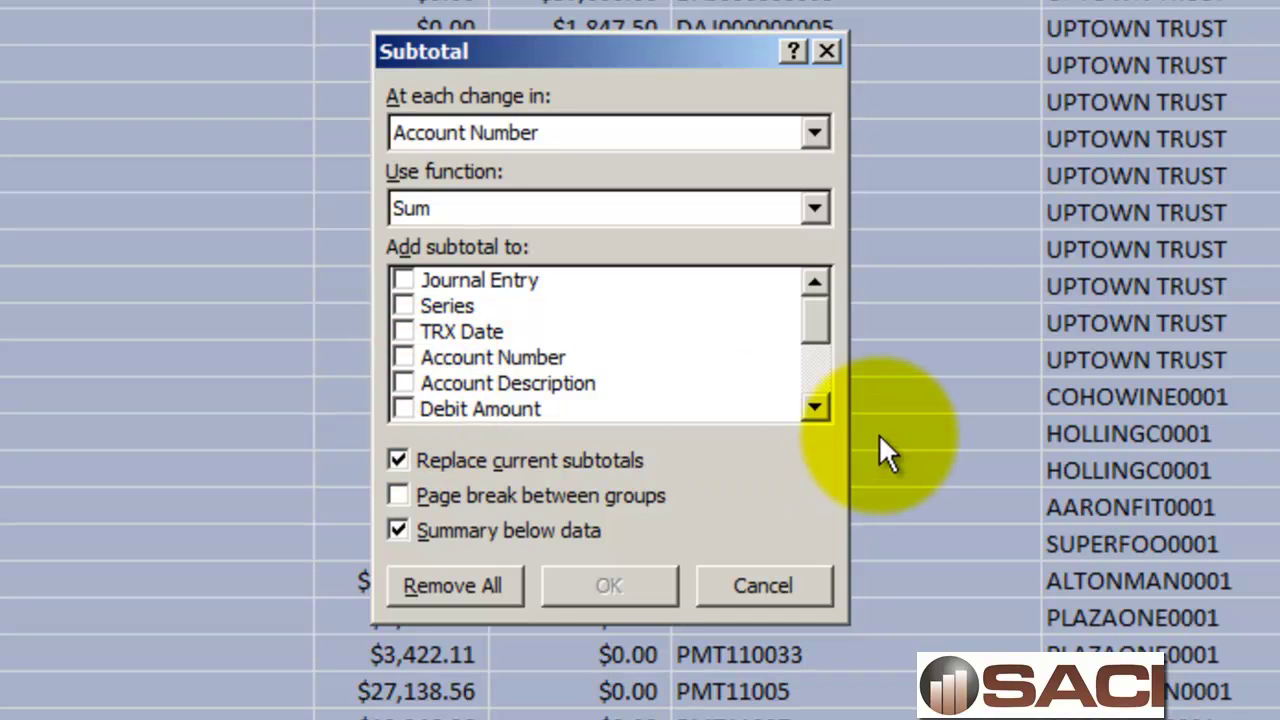
left_click(815, 406)
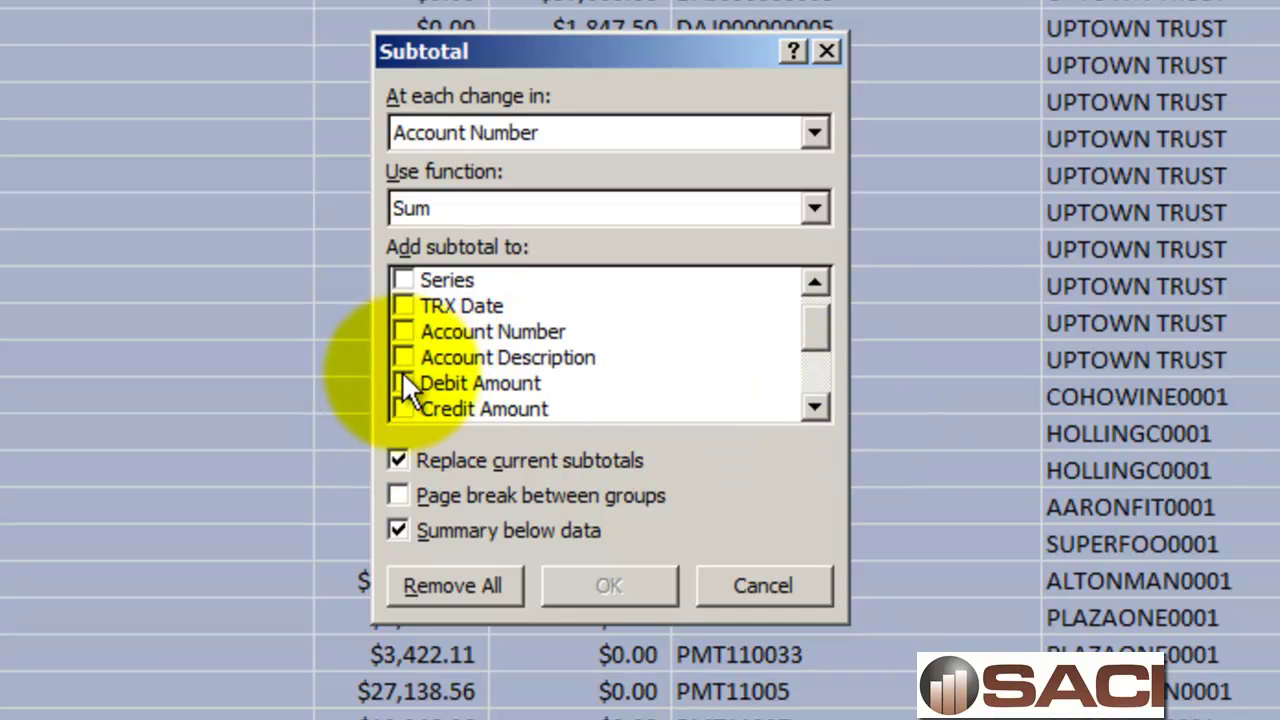
left_click(402, 383)
left_click(403, 408)
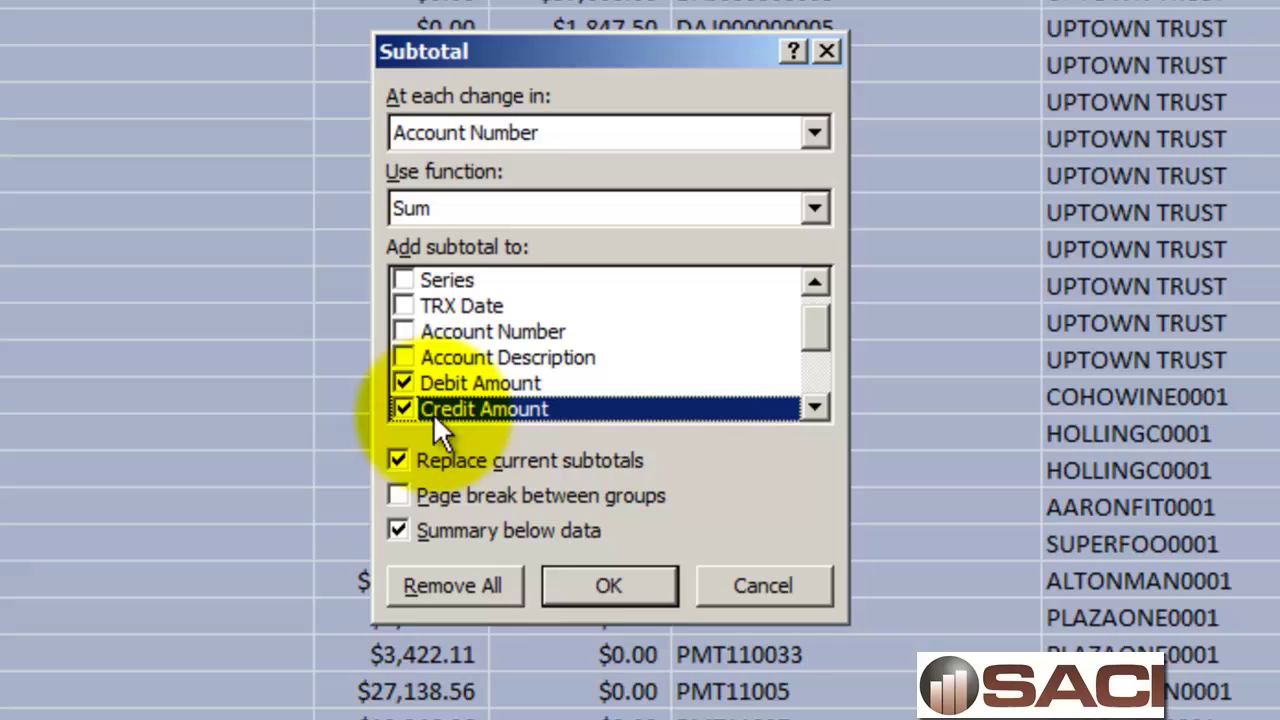
left_click(613, 584)
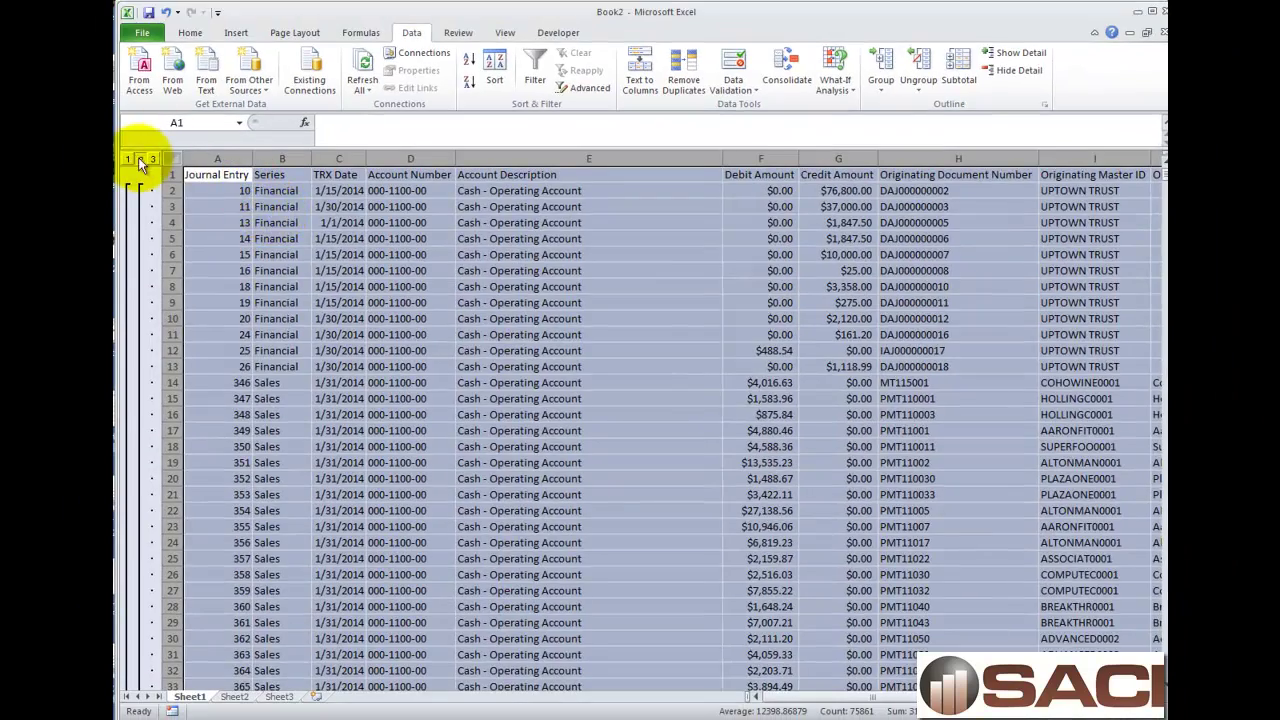
- Show outline level 2, briefly expanding the 000-1100-00 and 000-1110-00 account groups
left_click(140, 158)
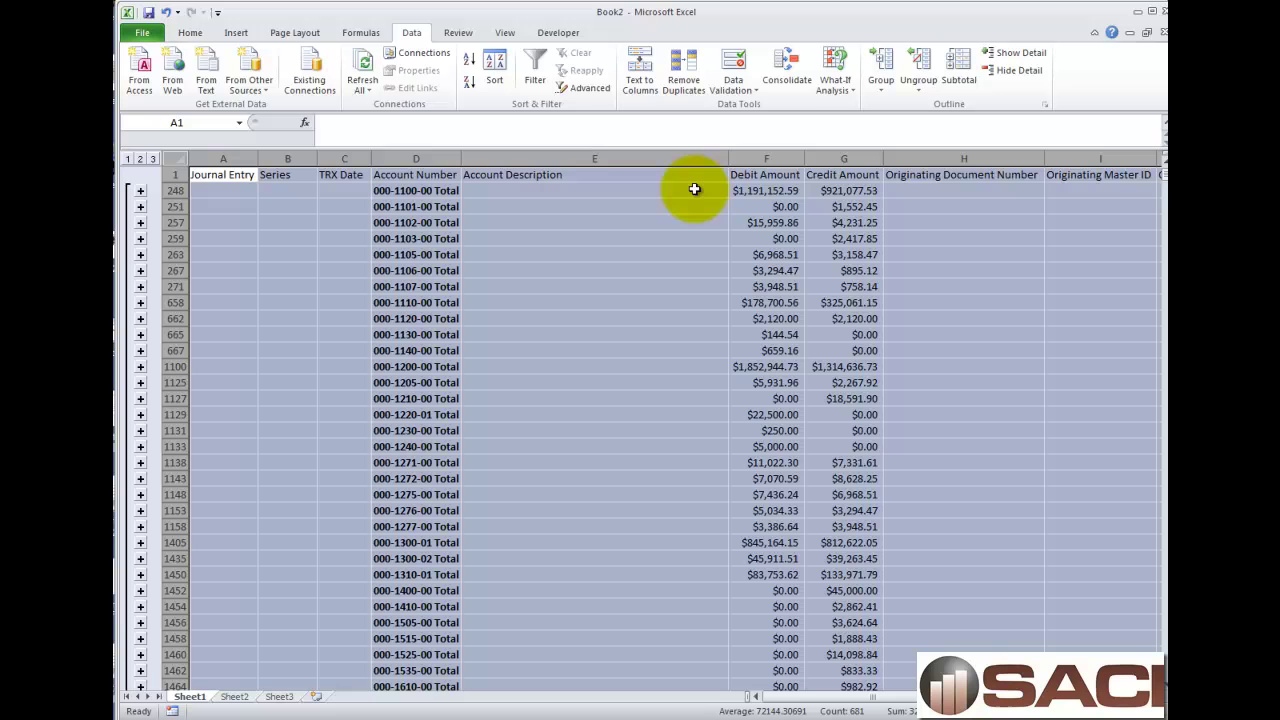
left_click(440, 190)
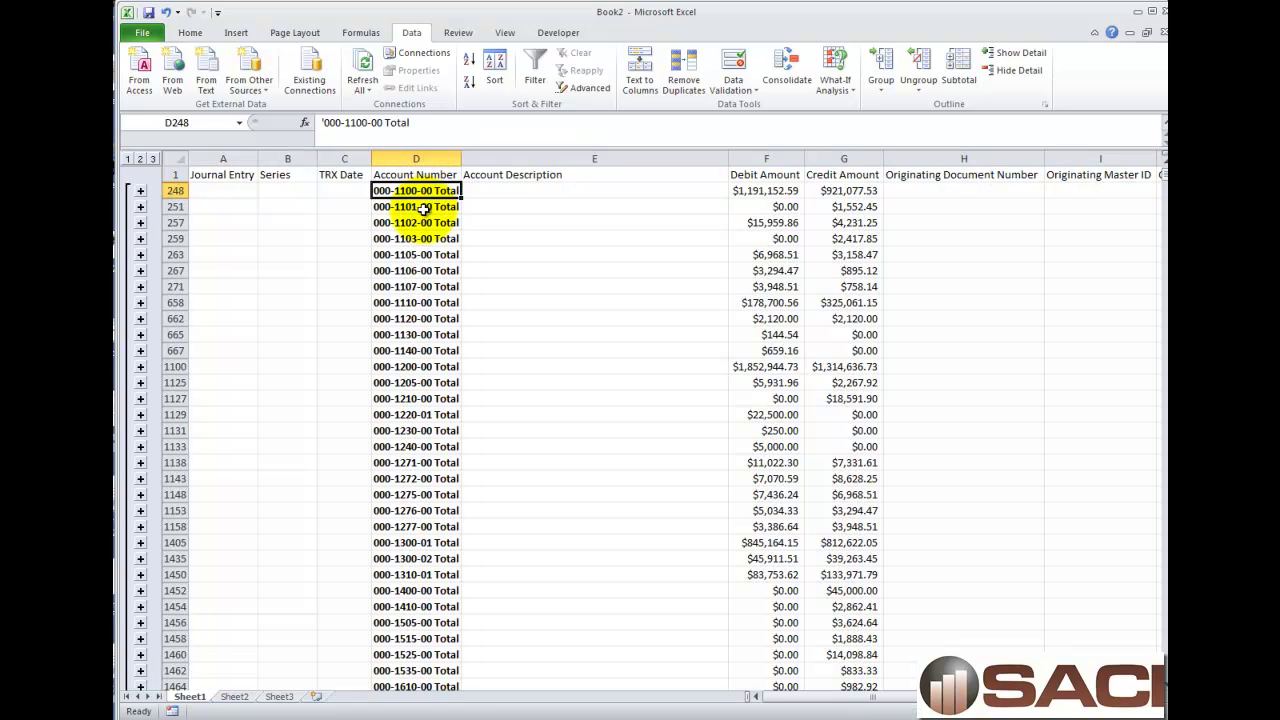
left_click(140, 192)
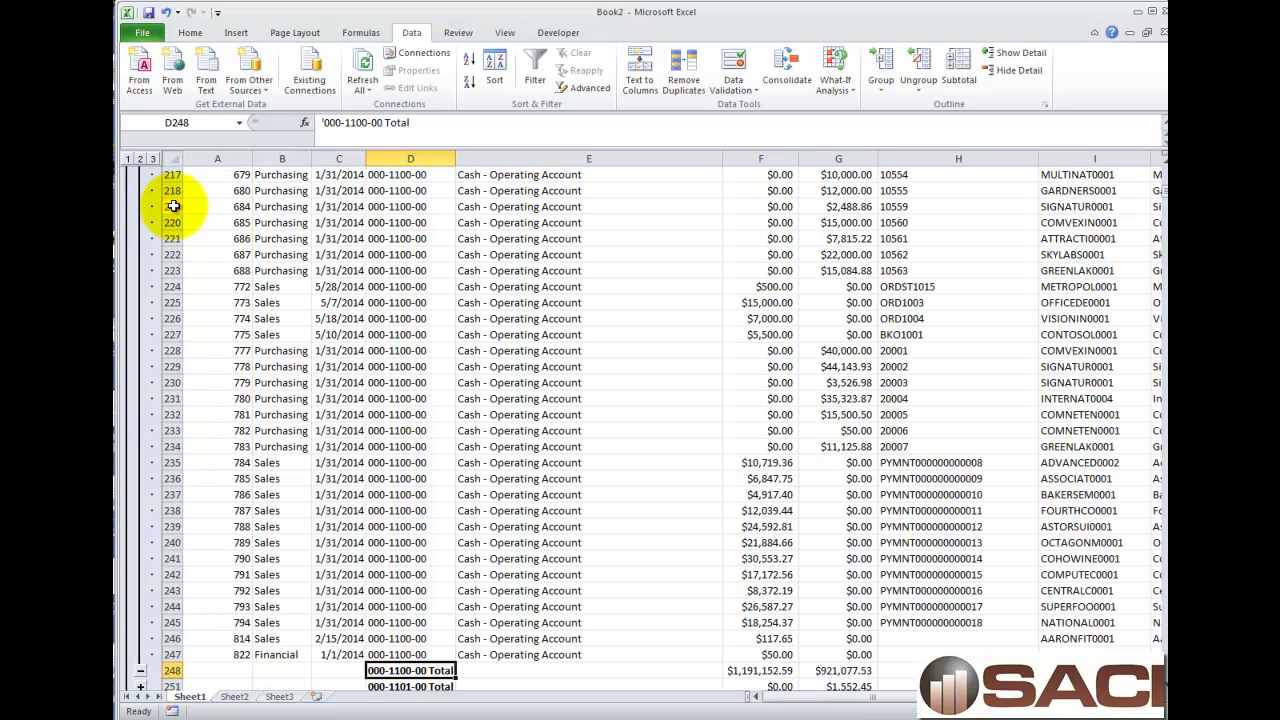
left_click(140, 160)
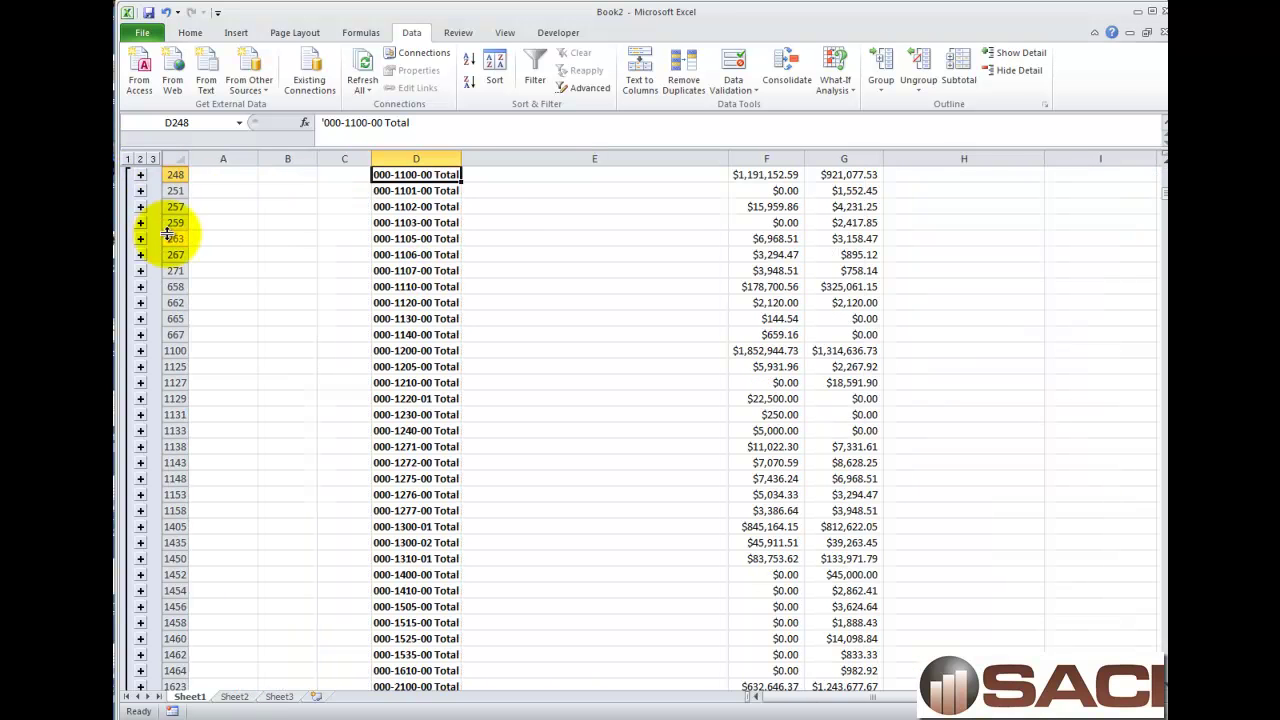
left_click(140, 287)
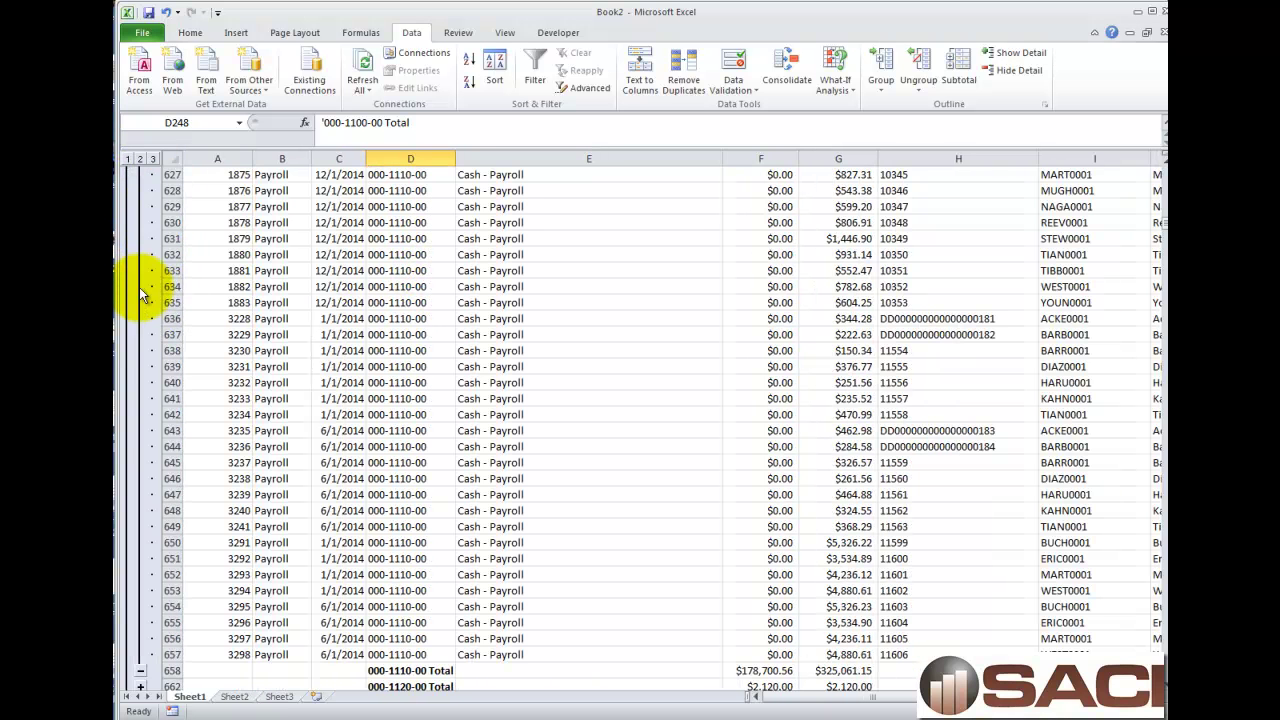
left_click(141, 160)
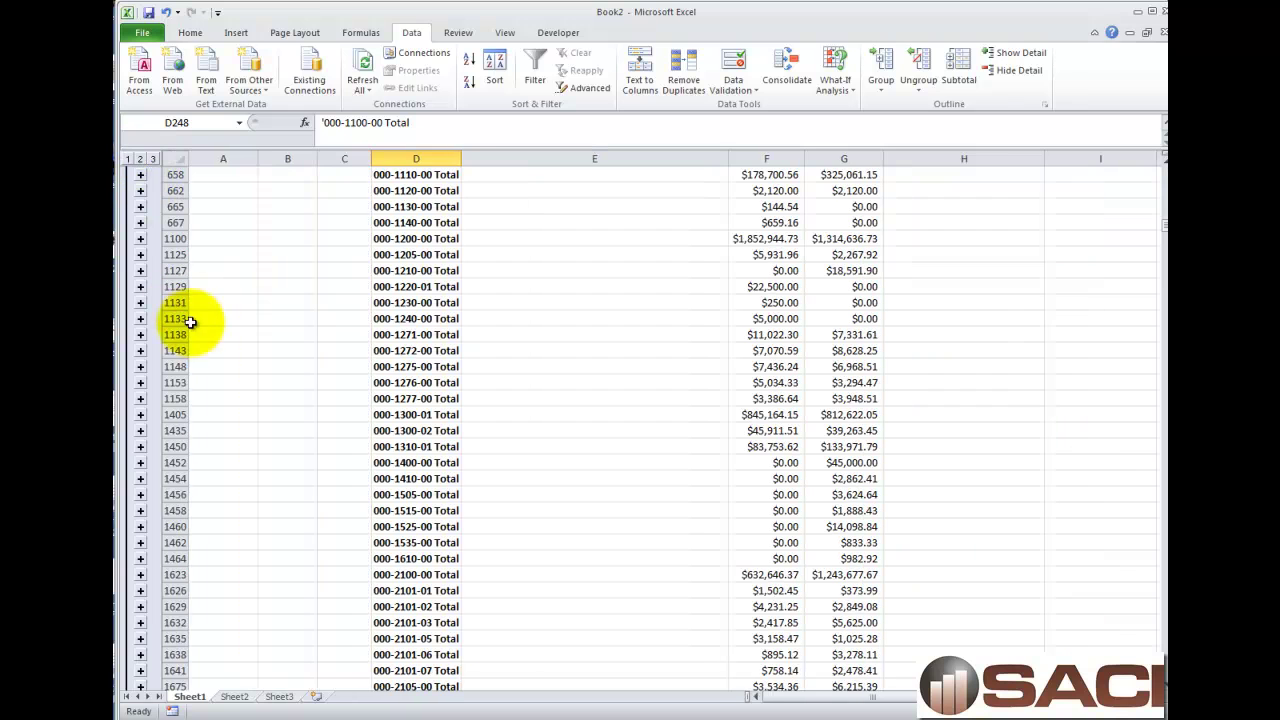
- Expand the 000-1310-01 account group and scroll through its transactions
left_click(140, 446)
scroll(410, 520, "down", 1)
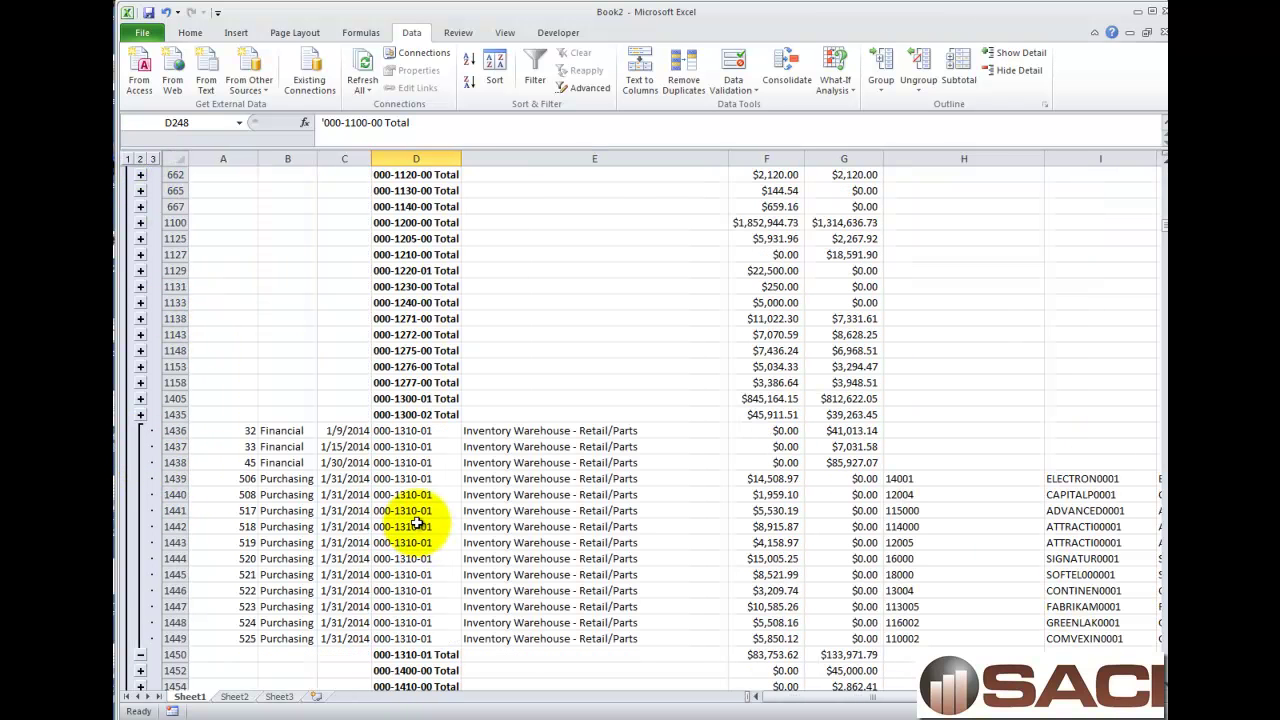
scroll(417, 520, "down", 1)
scroll(417, 520, "down", 1)
scroll(420, 515, "down", 1)
scroll(423, 514, "down", 1)
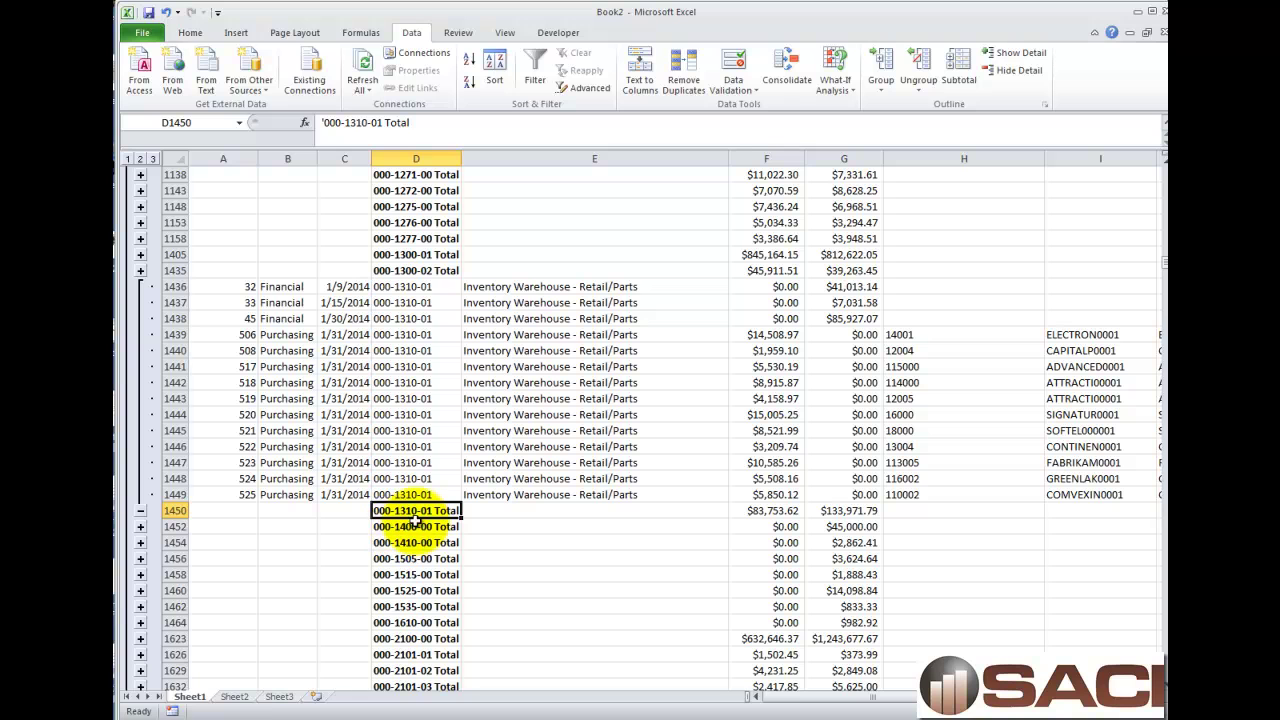
- Review the 000-1310-01 descriptions and PMTRX and GJ source document codes
left_click_drag(509, 295, 519, 470)
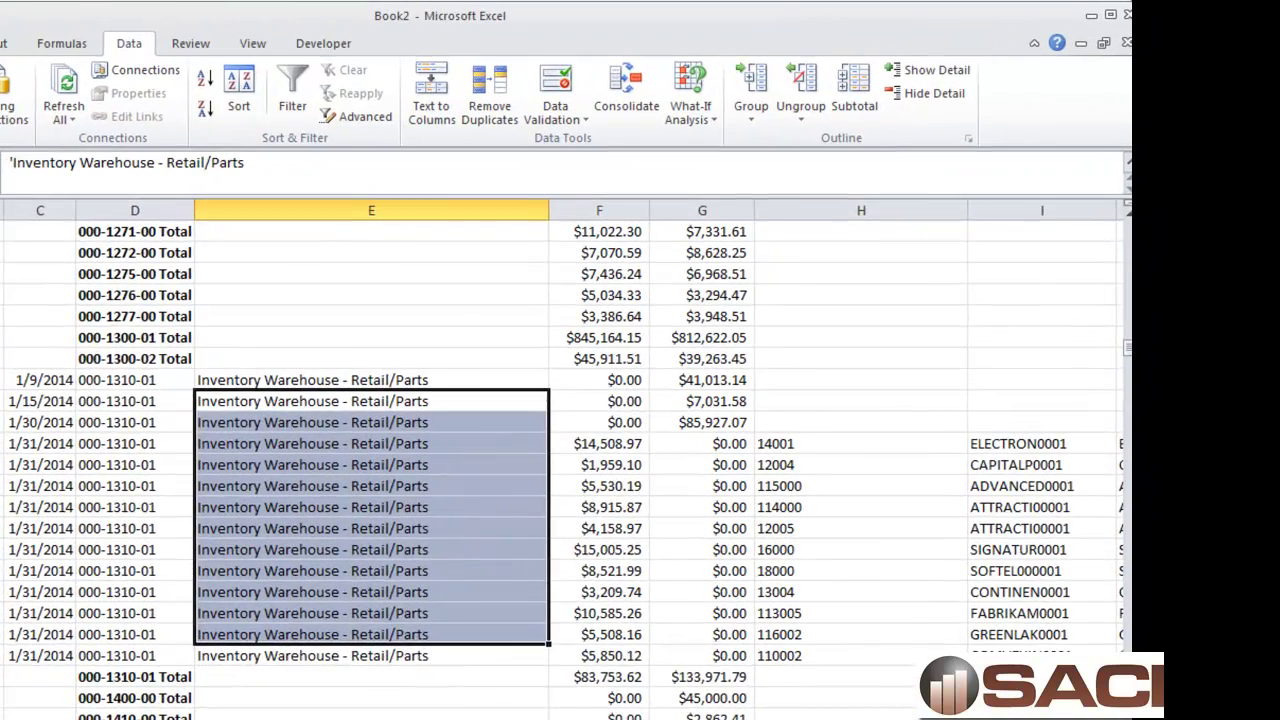
scroll(562, 460, "right", 1)
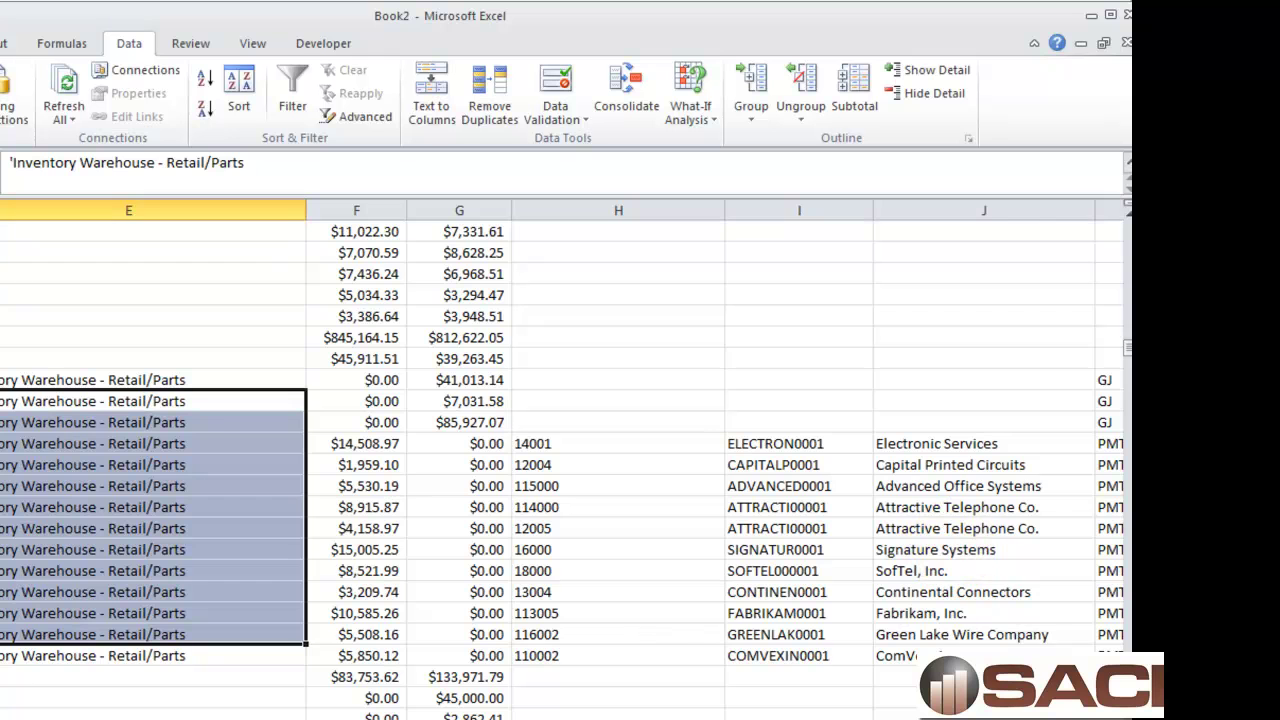
scroll(640, 450, "right", 1)
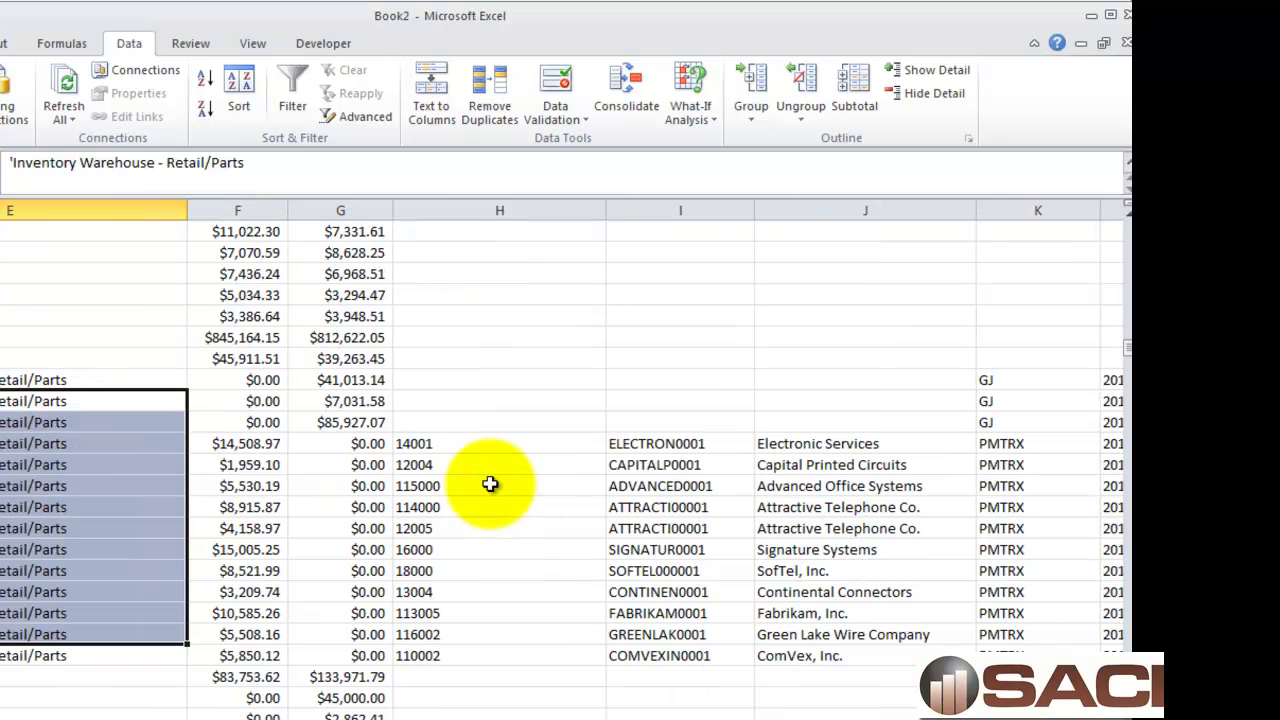
left_click_drag(480, 464, 475, 568)
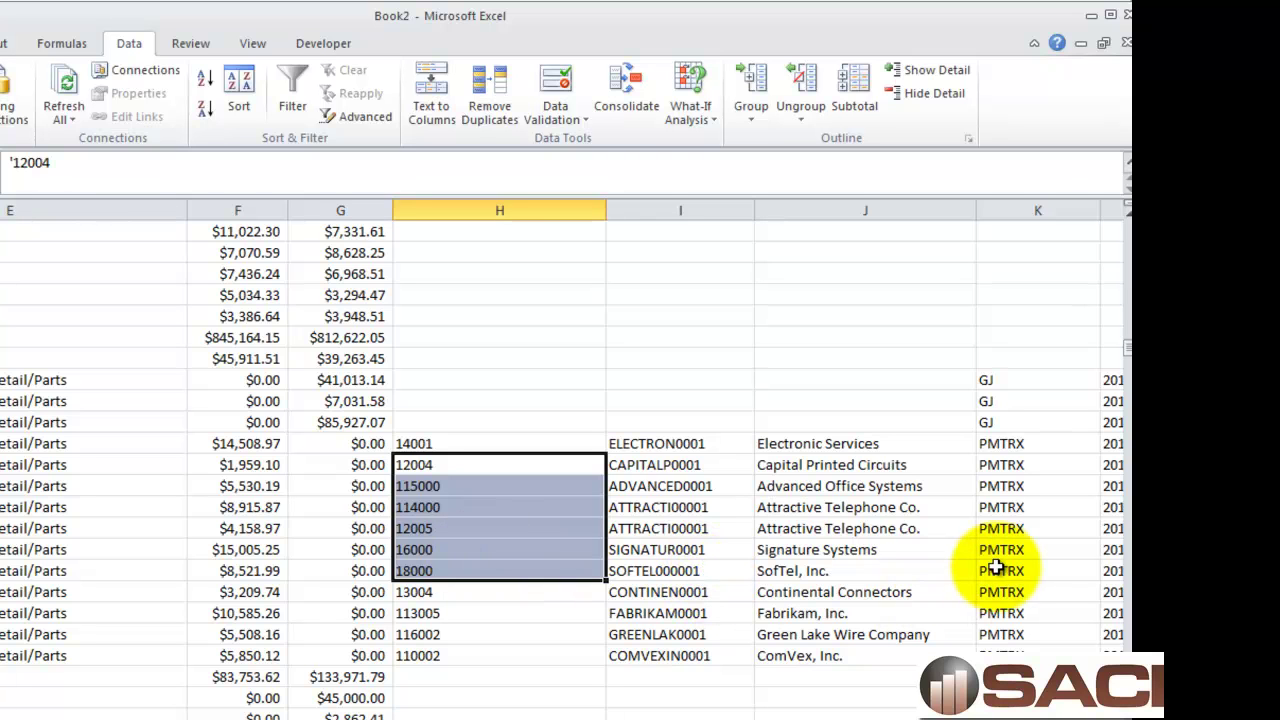
left_click_drag(1045, 466, 1017, 578)
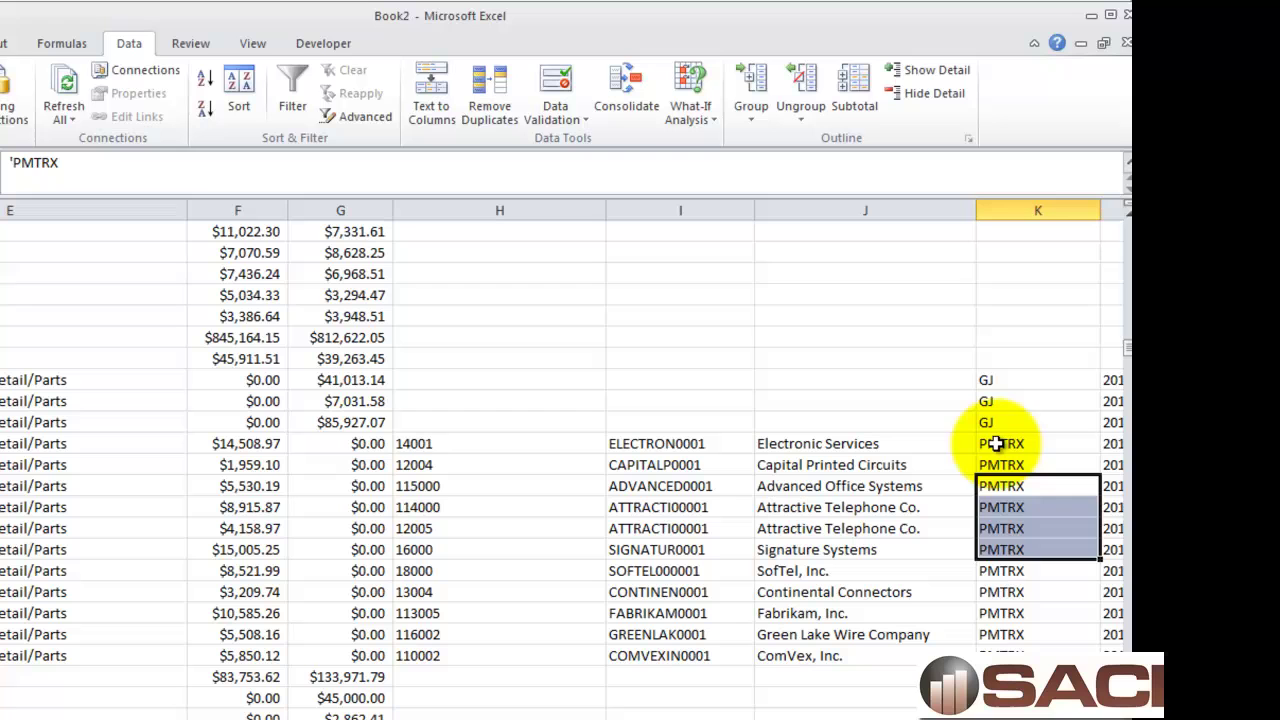
left_click_drag(1005, 443, 1003, 634)
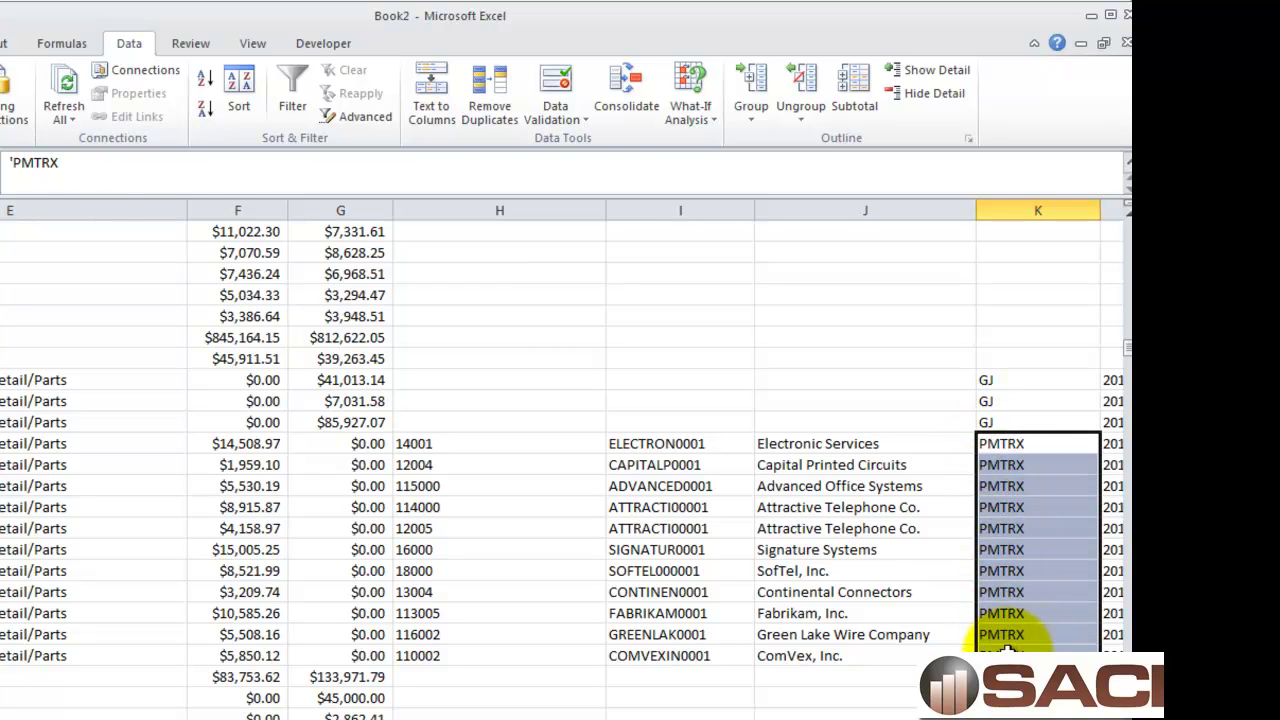
left_click_drag(1025, 382, 1025, 422)
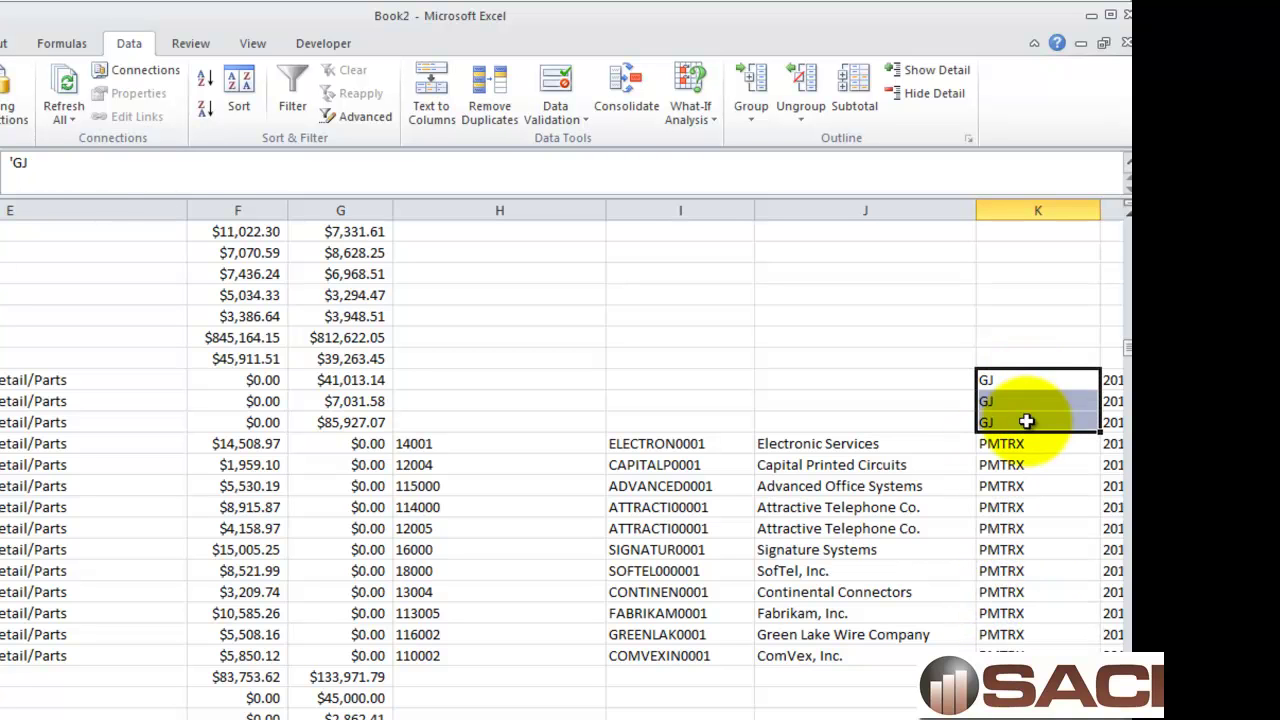
scroll(560, 440, "right", 3)
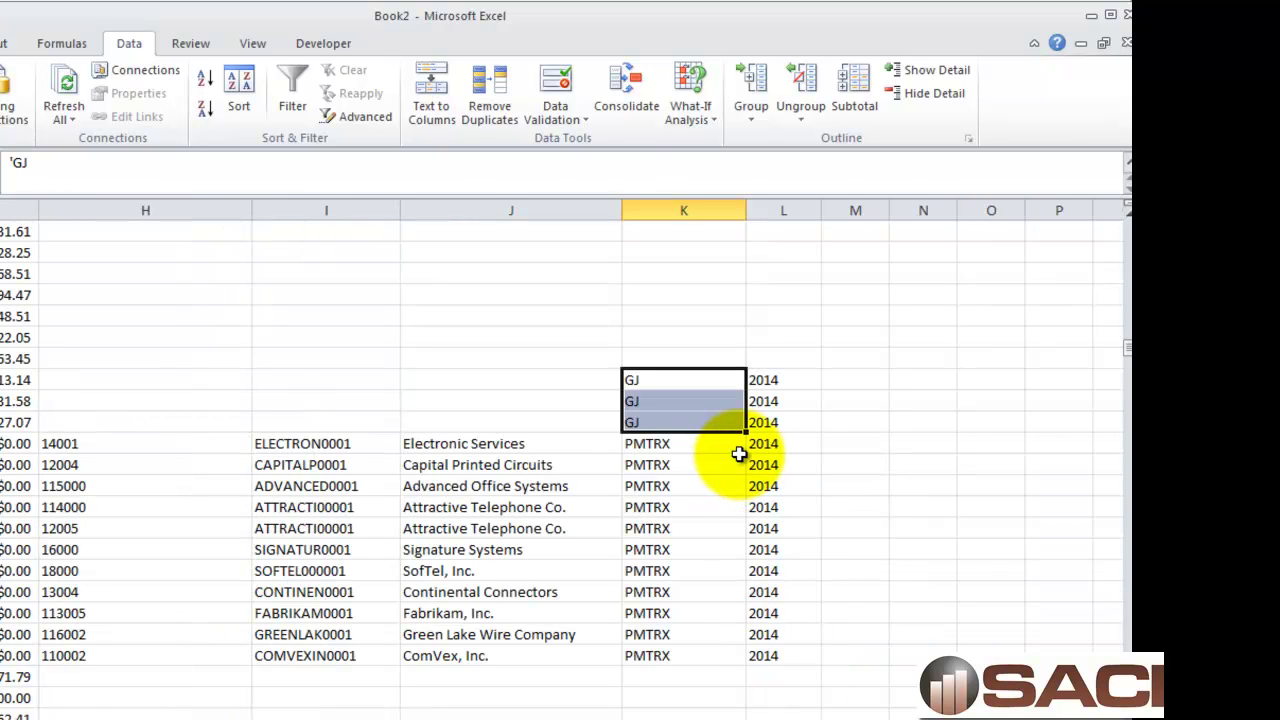
scroll(560, 440, "left", 5)
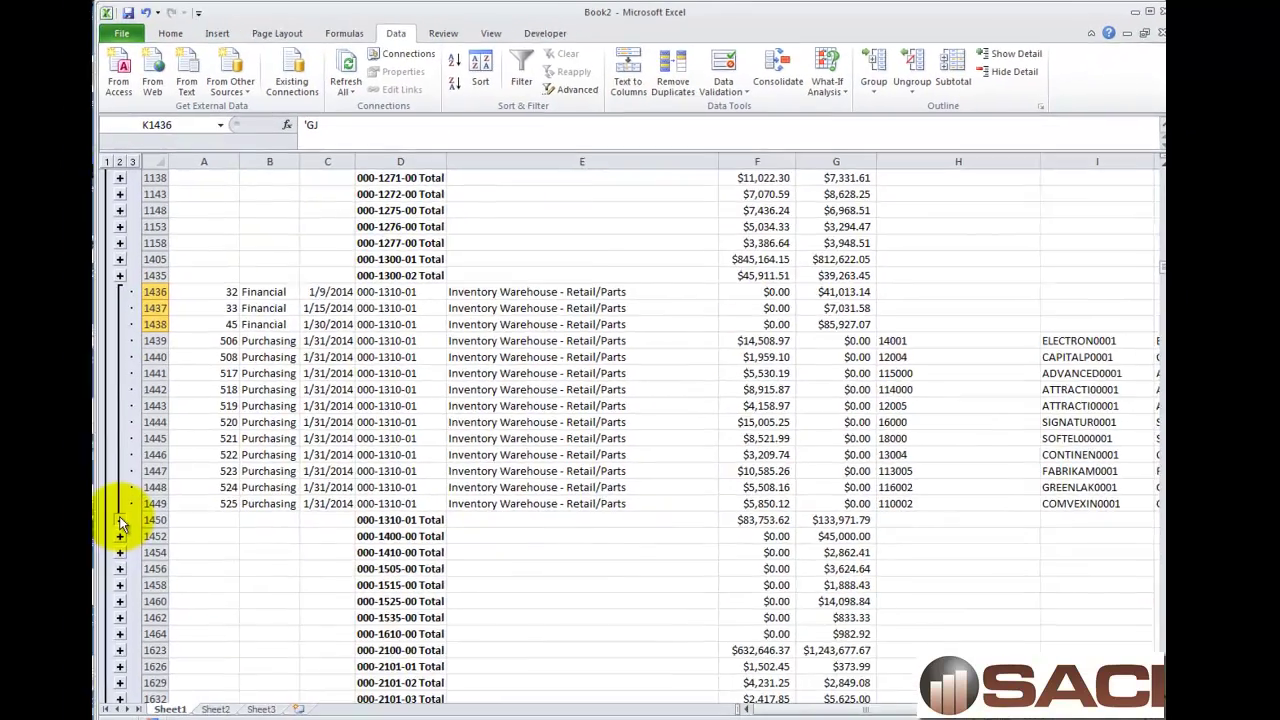
- Collapse the 000-1310-01 group and return to the top of the sheet
left_click(140, 512)
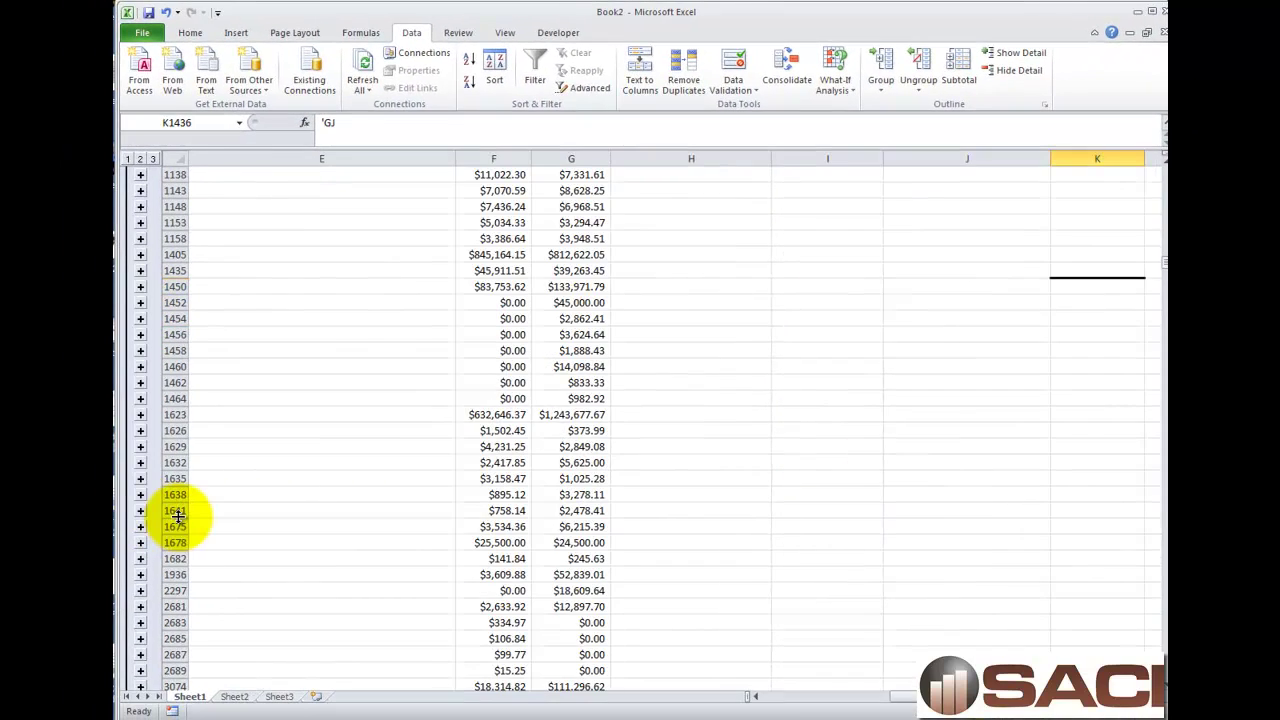
scroll(180, 514, "up", 4)
scroll(194, 520, "up", 2)
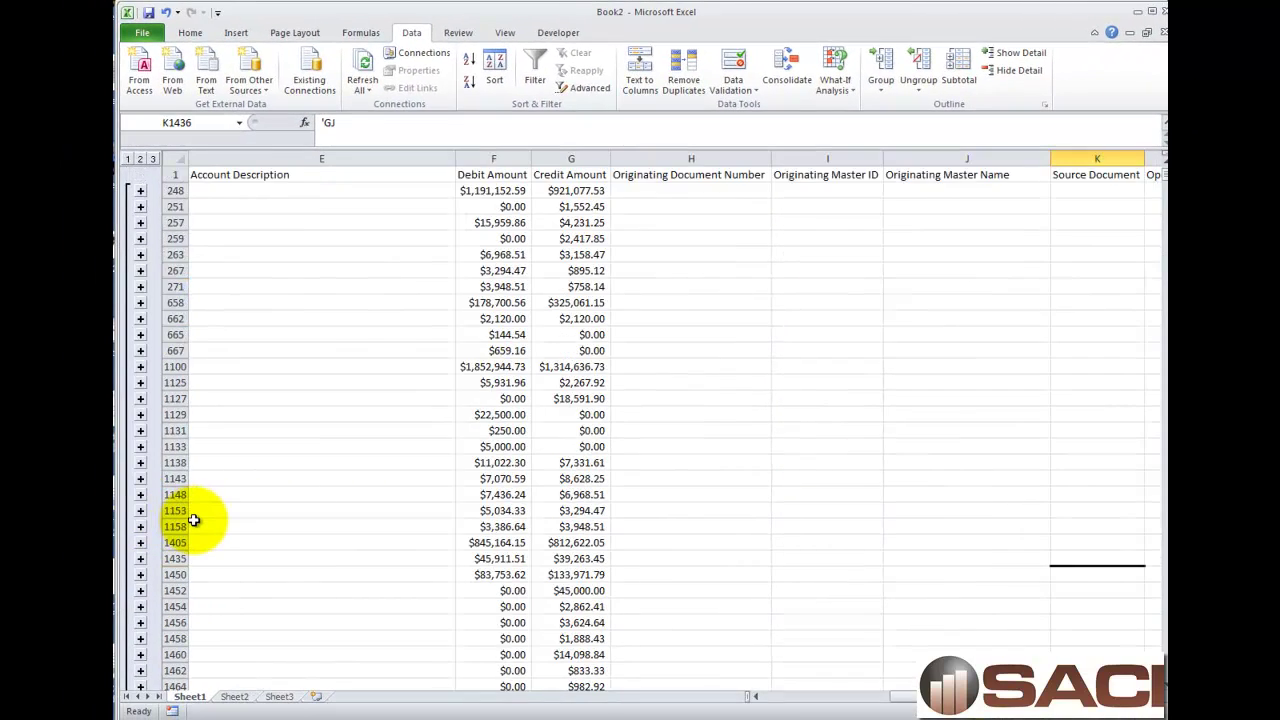